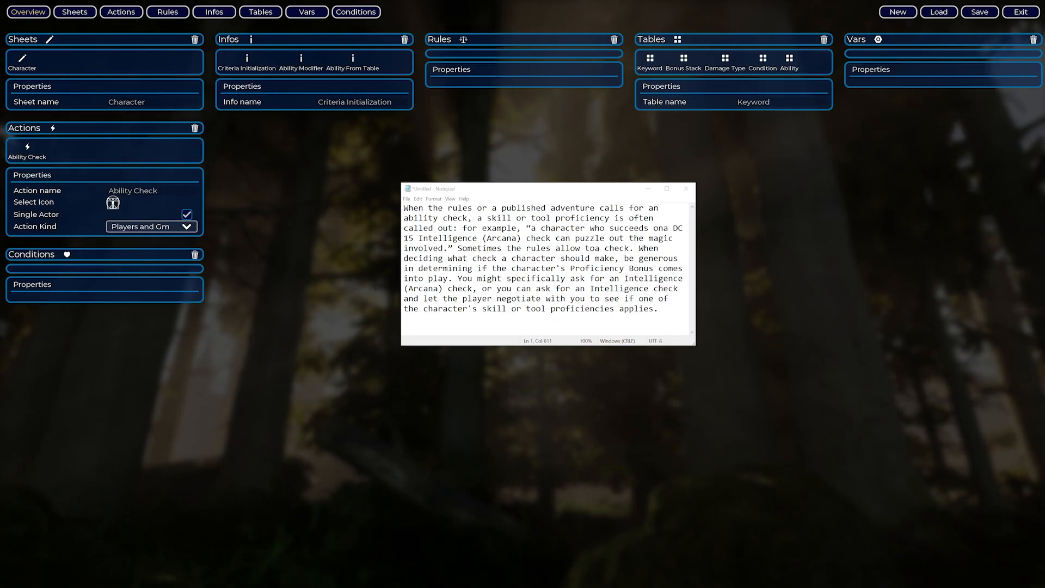
Switch to the d20 2024 spreadsheet in Google Sheets and download its Skills sheet as comma-separated values (.csv)
key(alt+Tab)
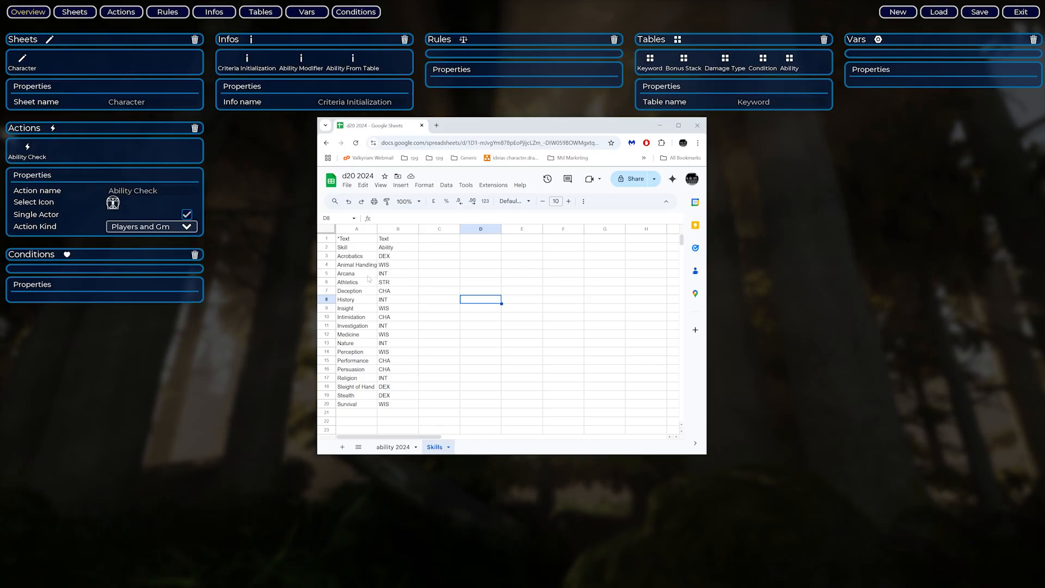
drag(350, 256, 354, 404)
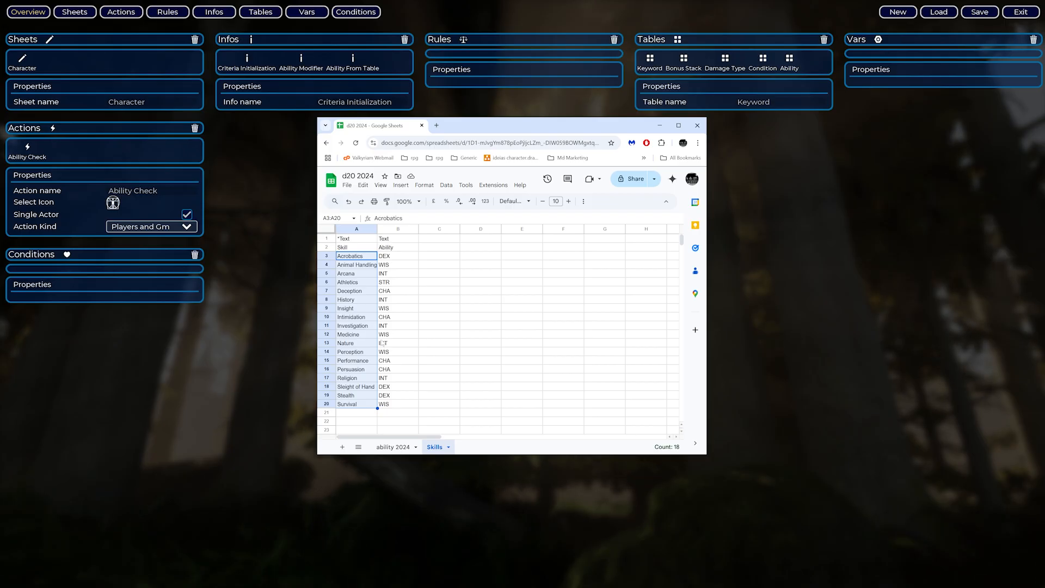
click(347, 185)
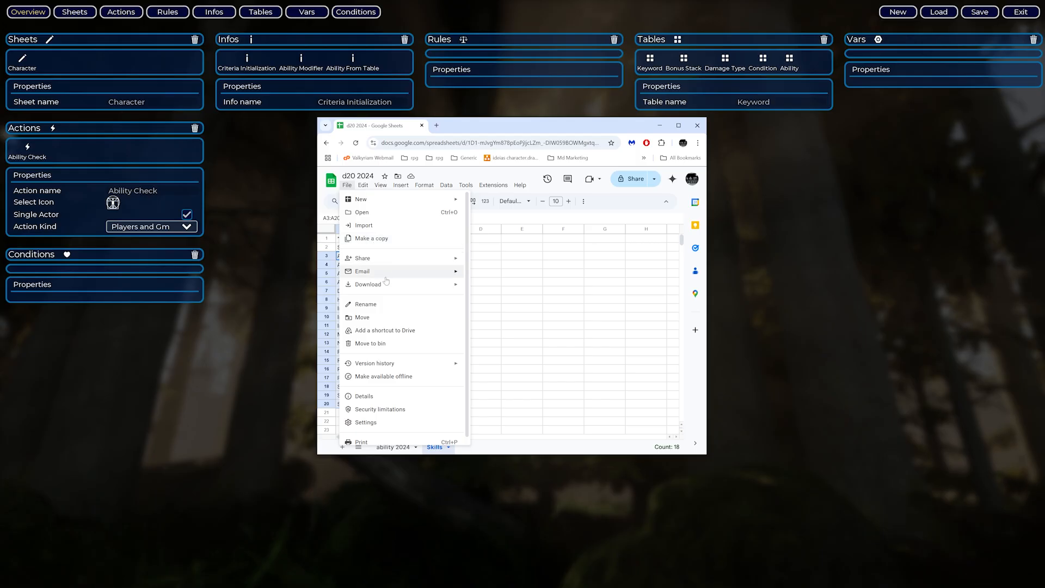
mouse_move(391, 284)
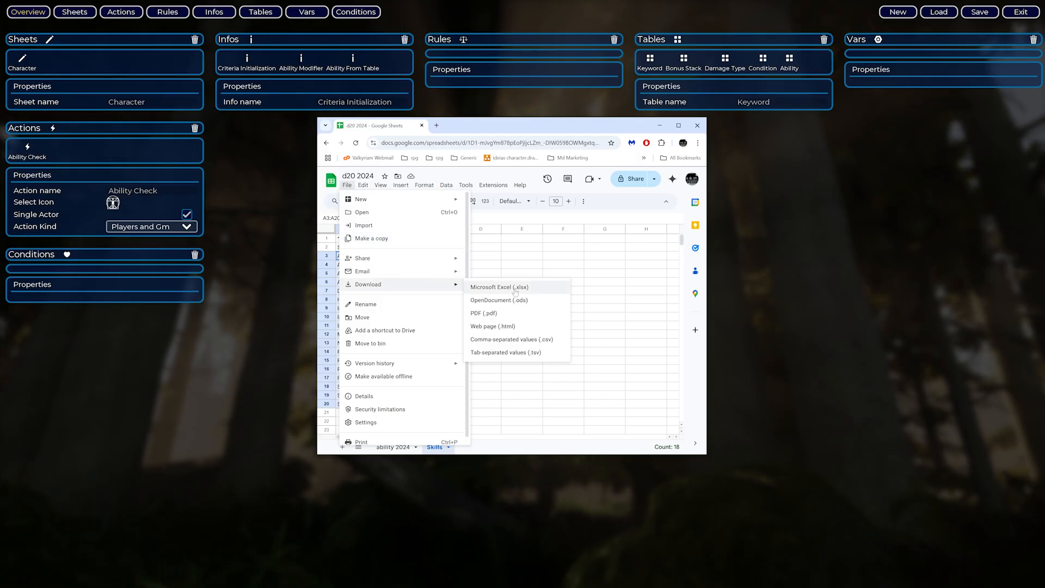
click(525, 339)
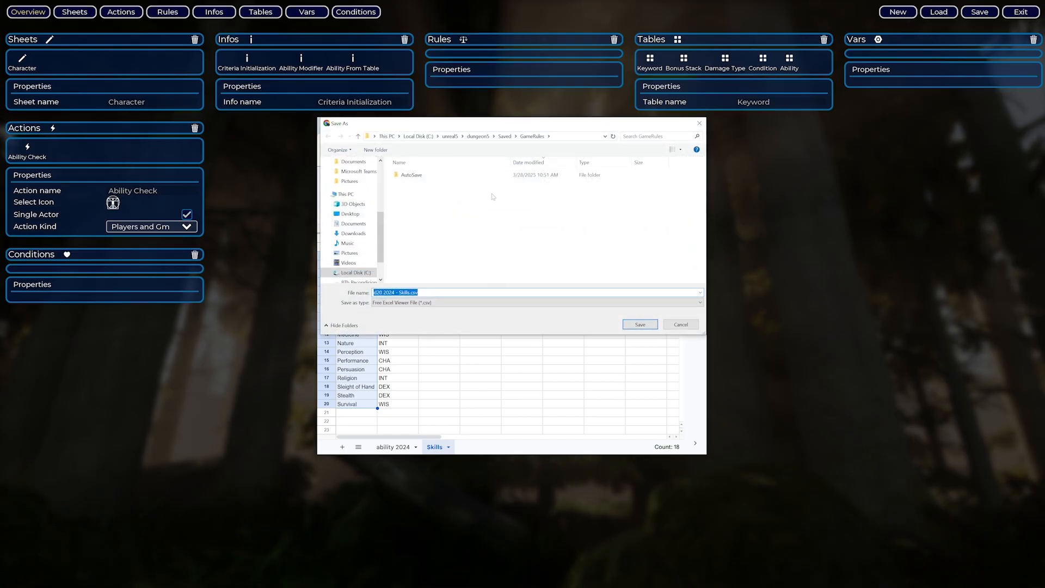
Save the downloaded file in the Saved\SpreadSheets folder as google Skills 2024.csv
click(504, 136)
scroll(441, 239, down, 5)
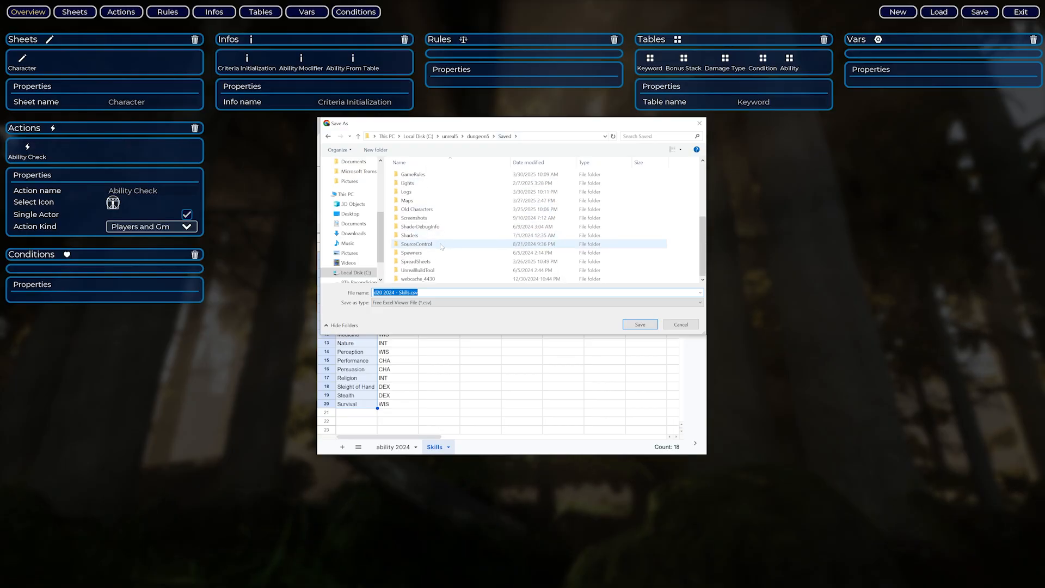
double_click(416, 261)
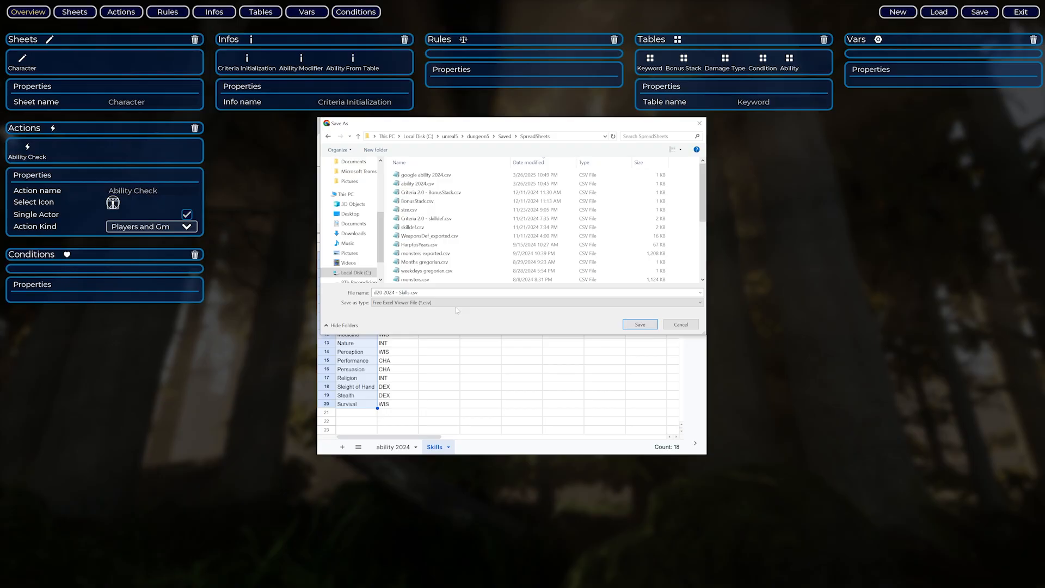
click(444, 293)
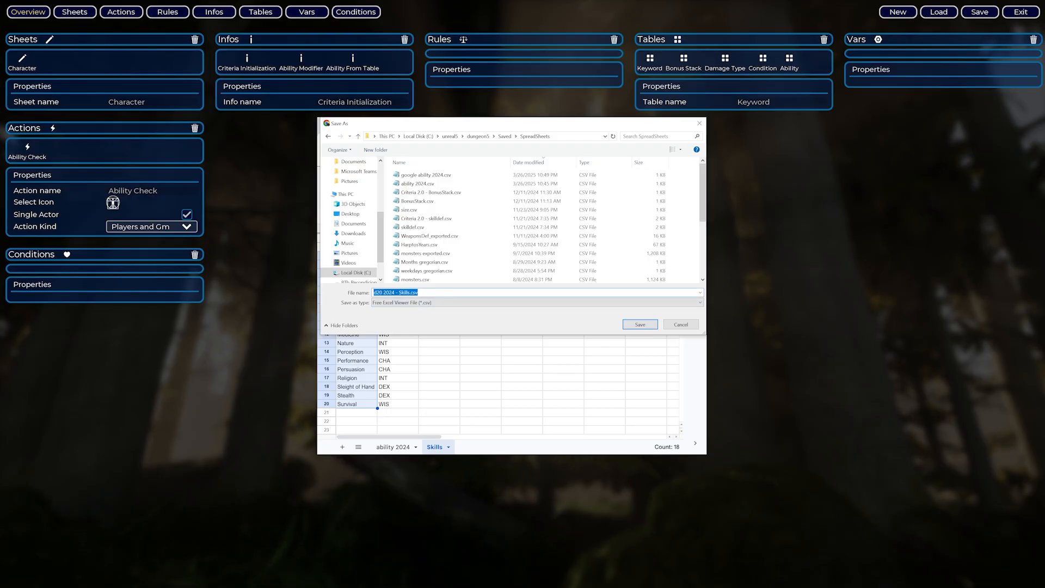
click(398, 293)
key(shift+Home)
text(google)
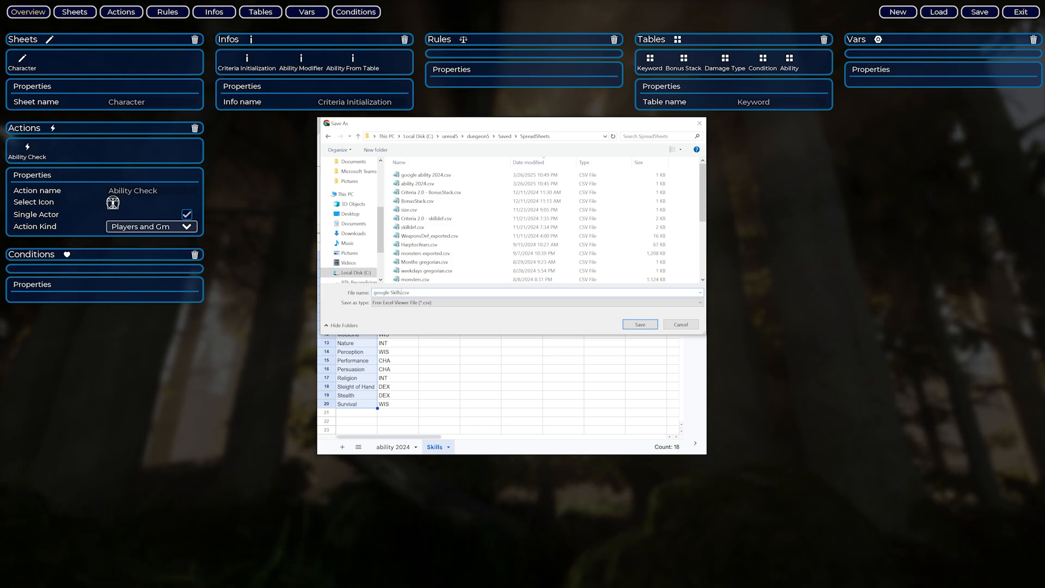
click(401, 293)
text(2024)
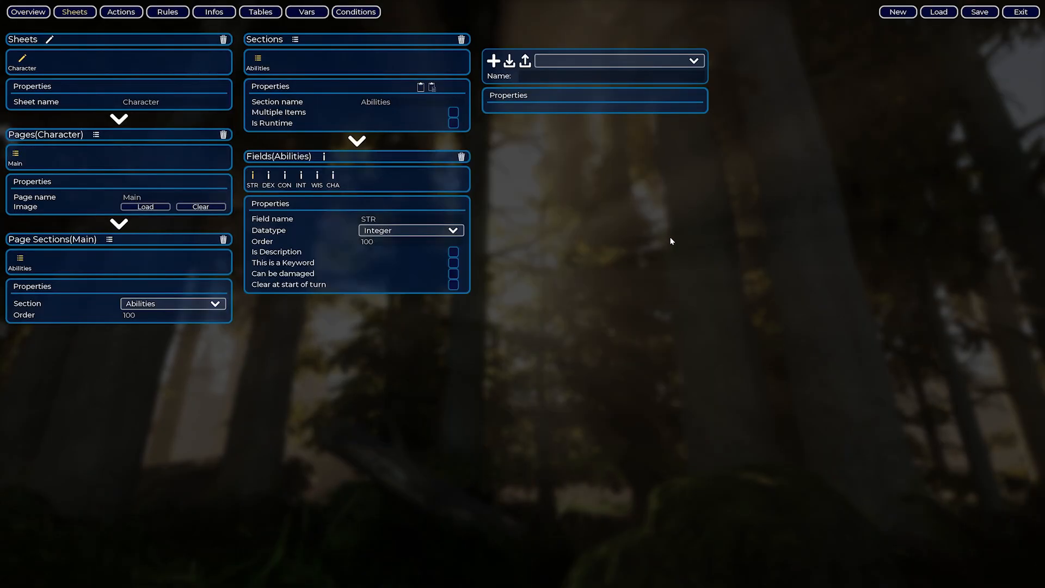
Import google Skills 2024.csv from the SpreadSheets folder as a new table
click(261, 12)
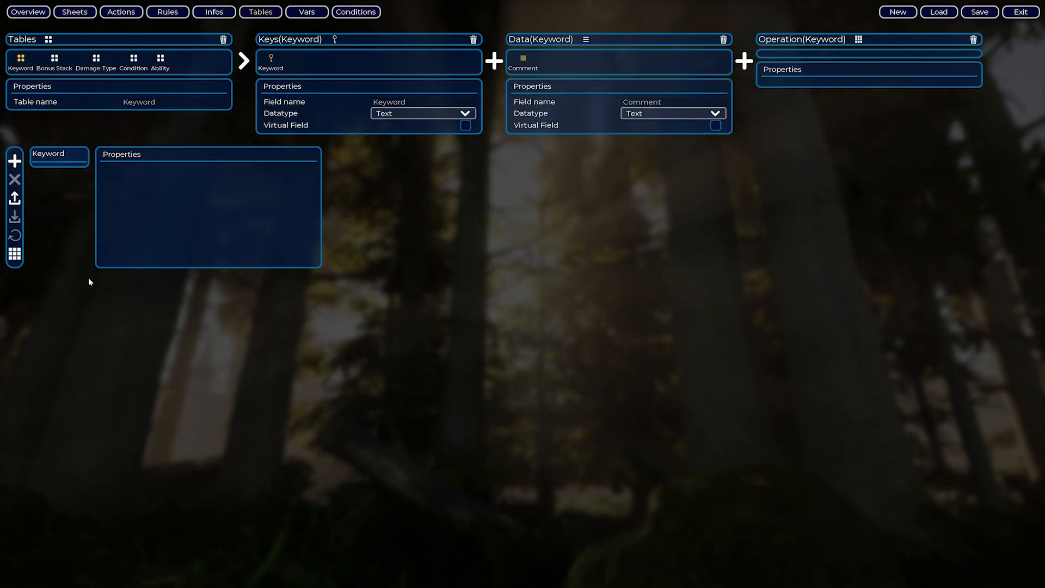
click(14, 198)
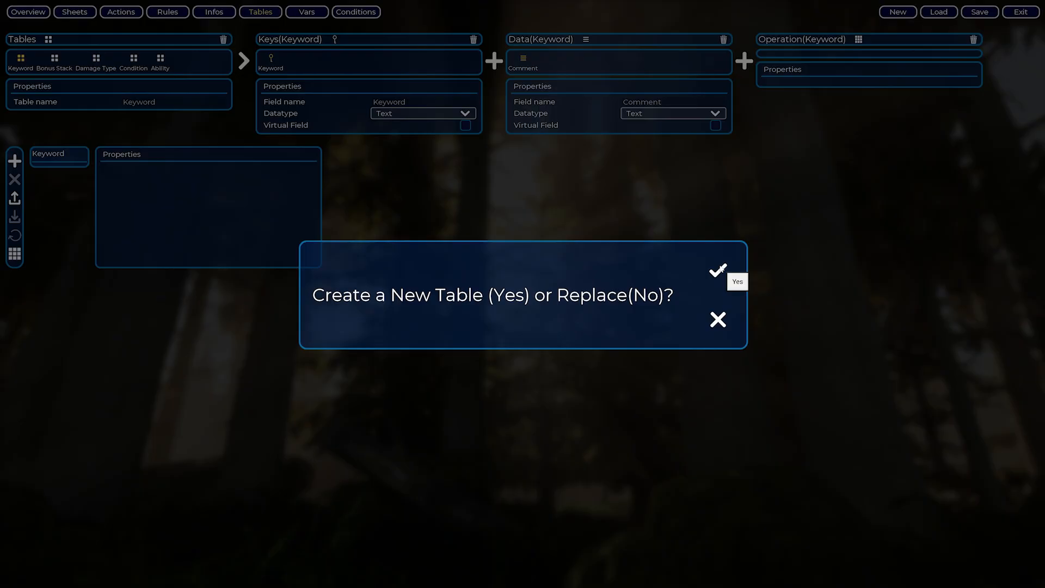
click(718, 270)
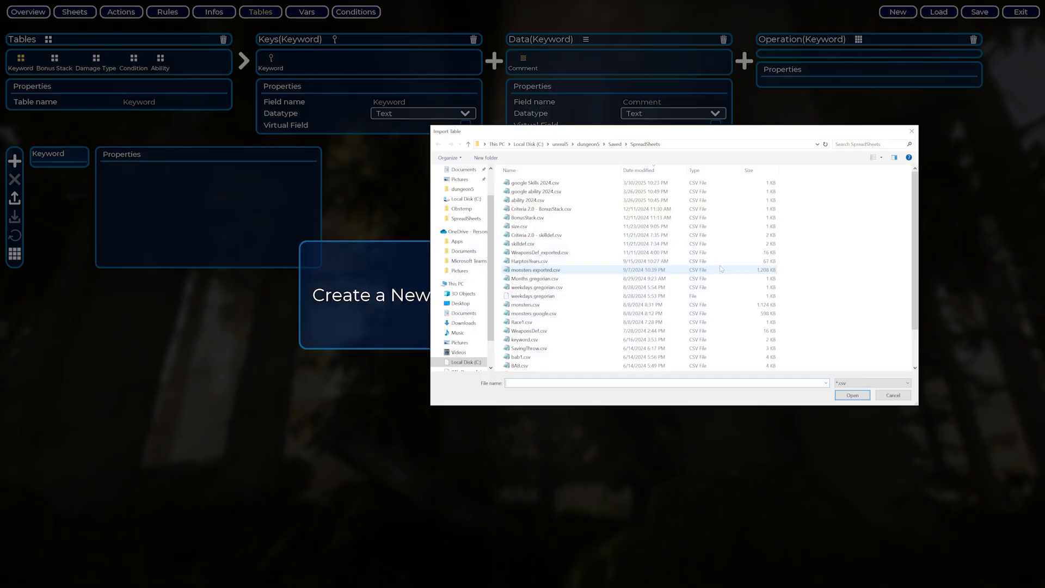
double_click(568, 183)
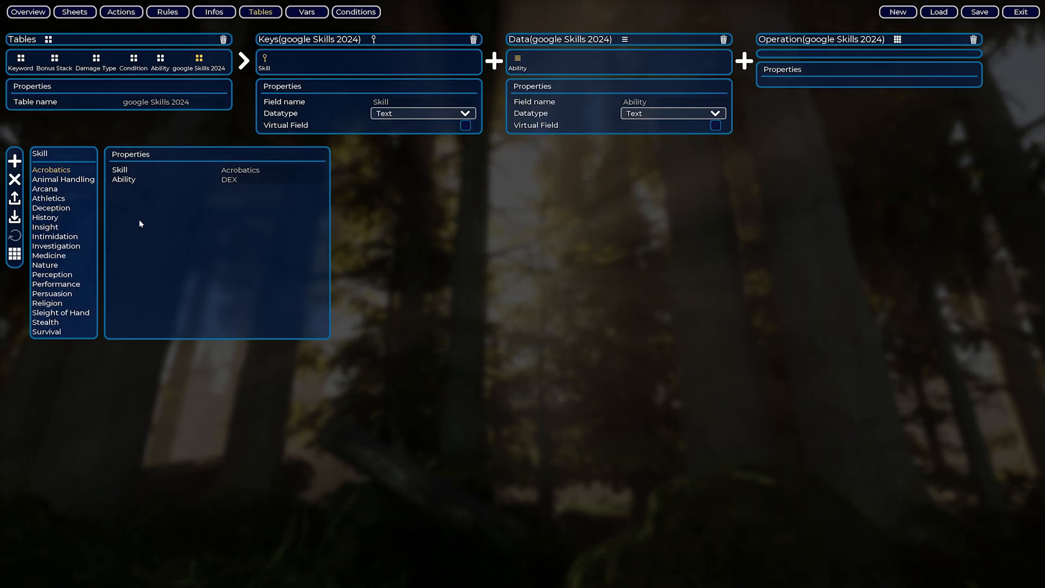
Examine the ability assigned to each imported skill from Medicine through Stealth
click(49, 256)
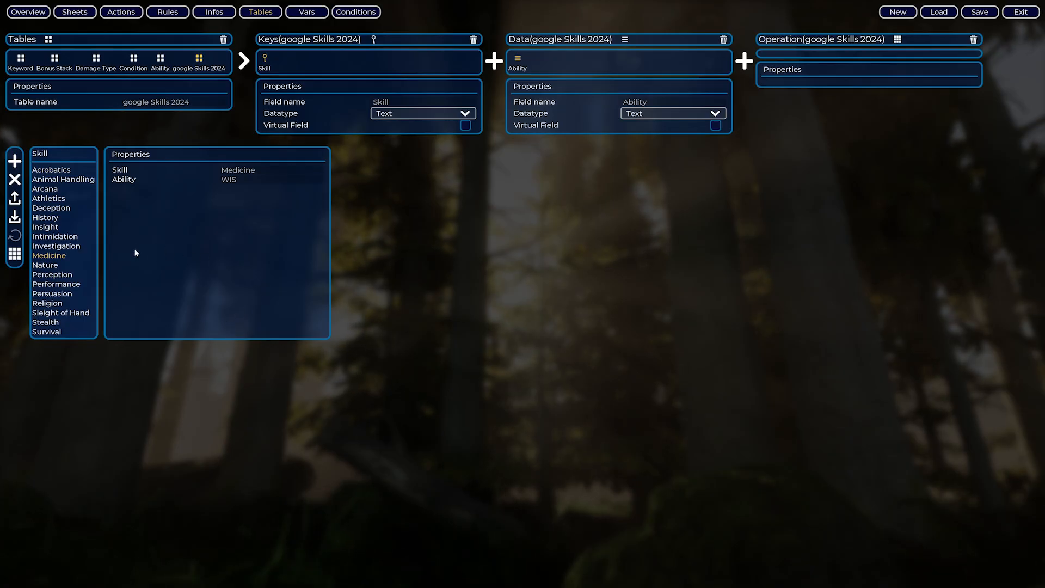
click(49, 265)
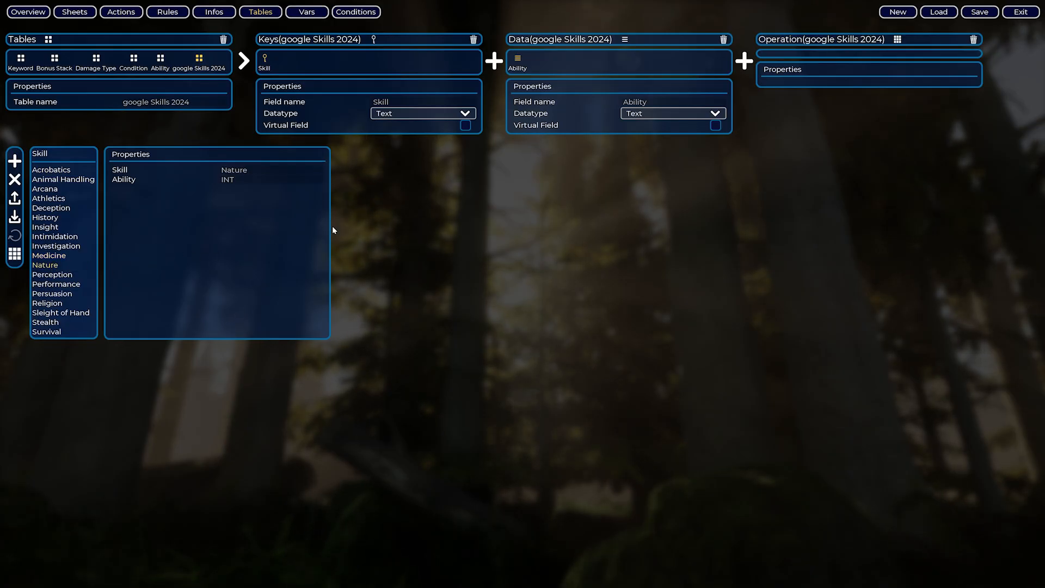
click(53, 275)
click(55, 287)
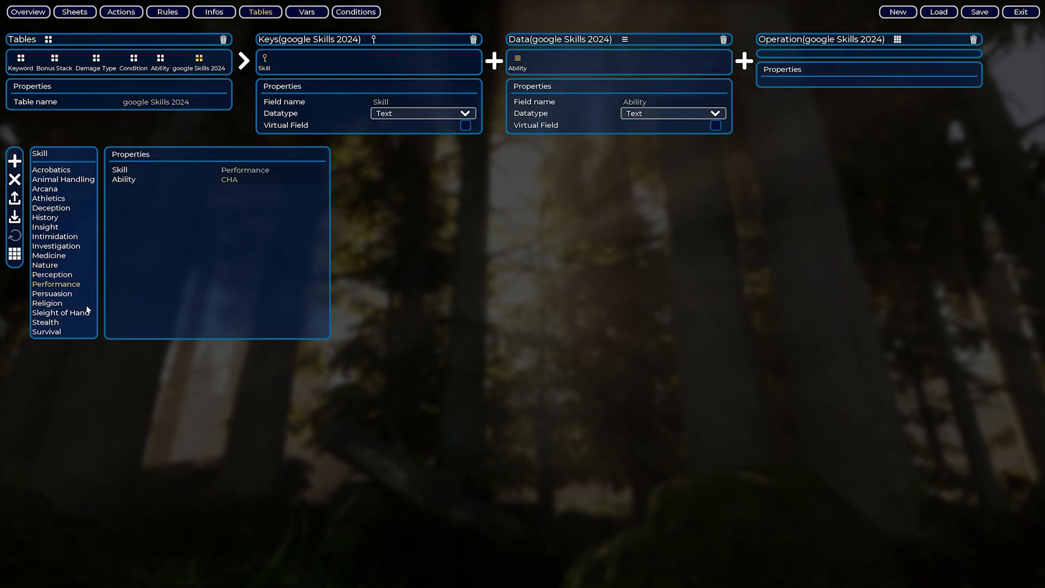
click(64, 295)
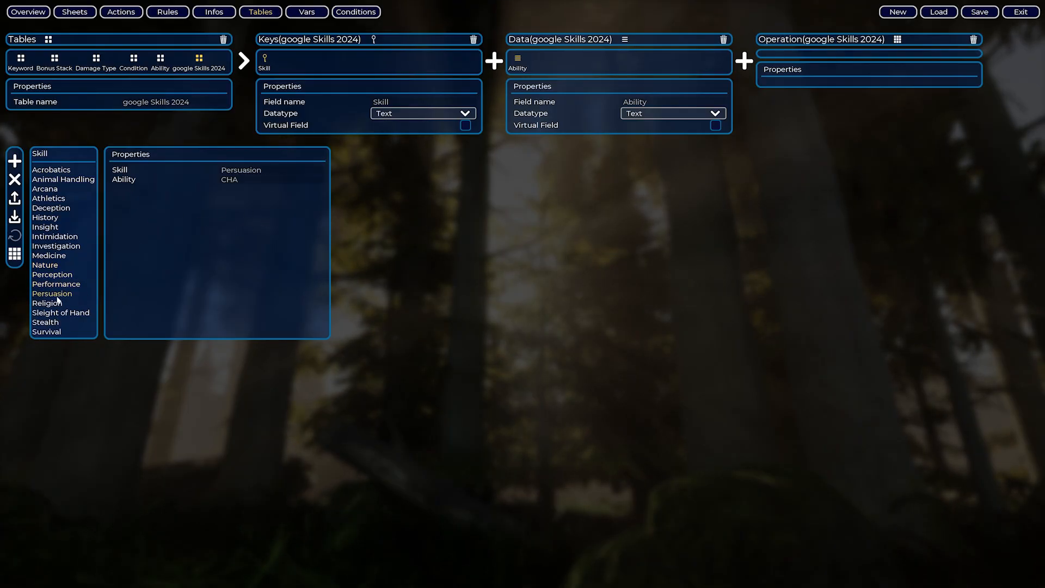
click(55, 304)
click(55, 313)
click(53, 322)
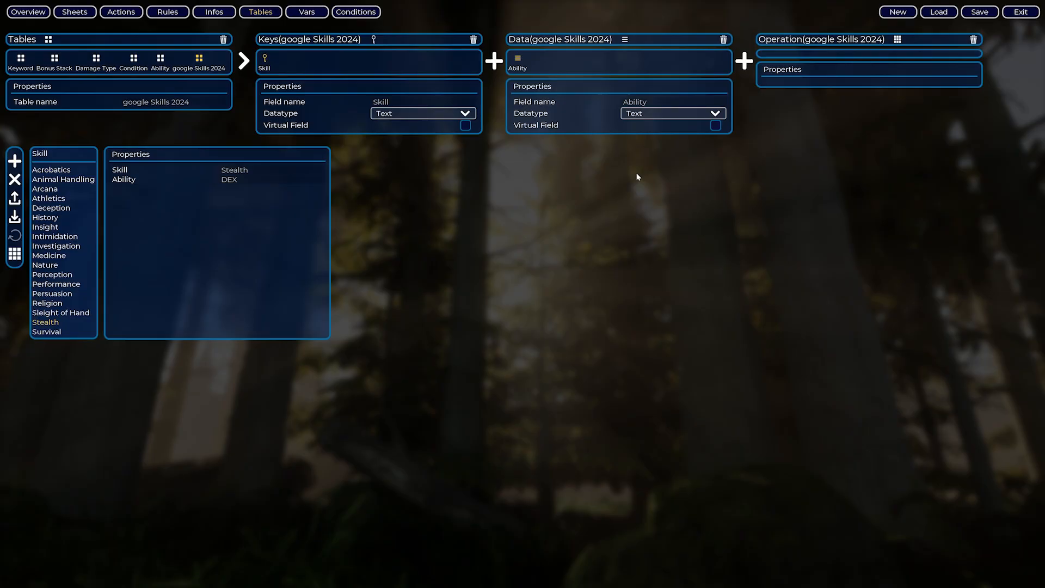
Set the Ability data field's datatype to Combo, add CON to its options, and apply the change to the skills table
click(642, 115)
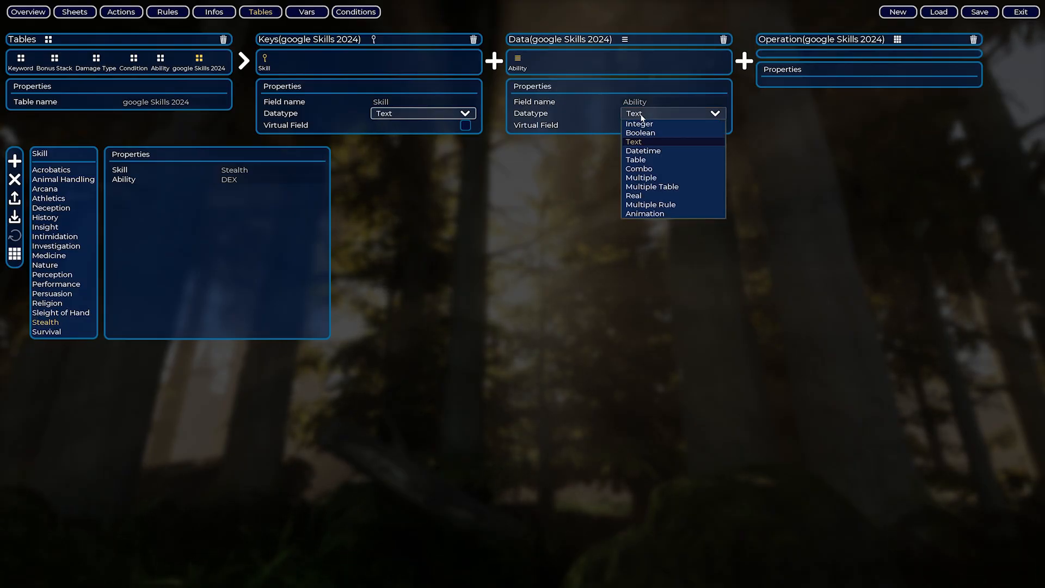
click(648, 170)
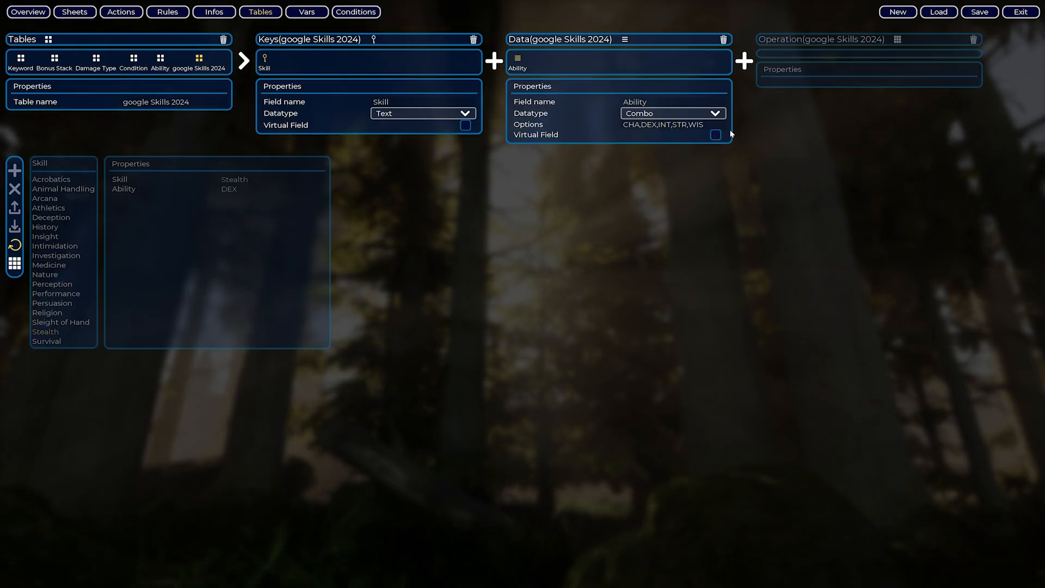
text(,CON)
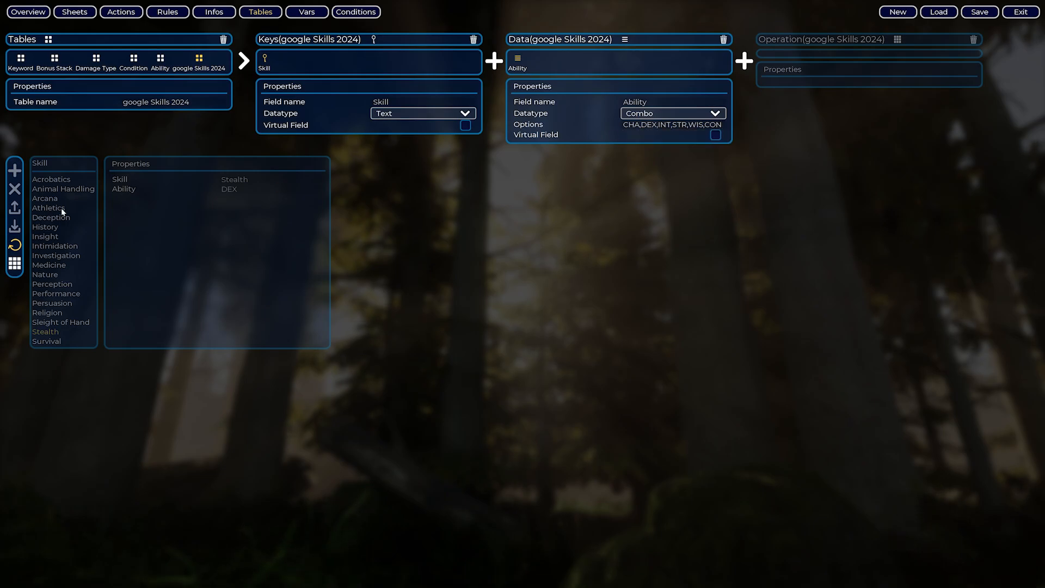
click(16, 246)
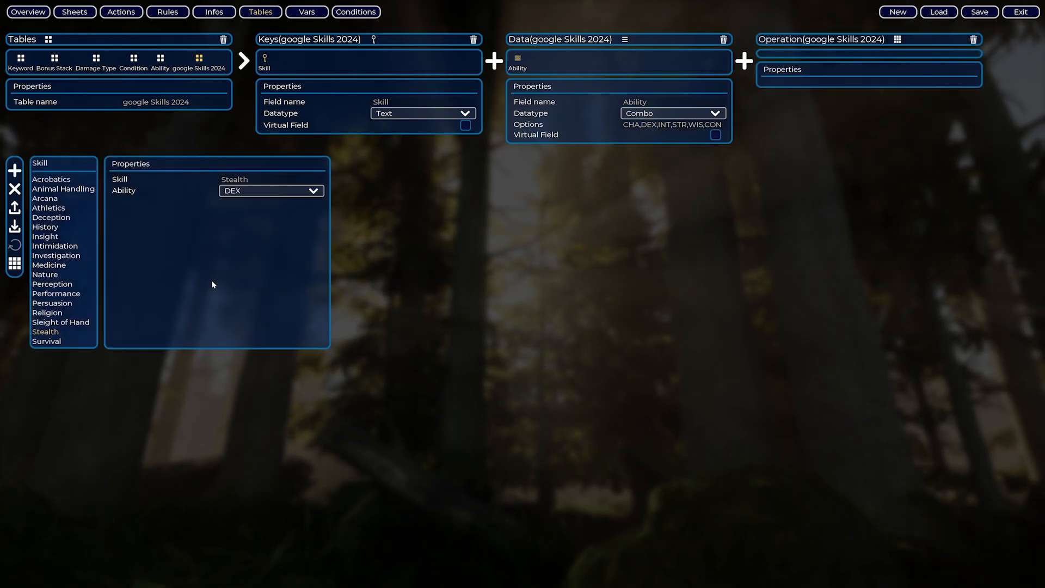
Check the Ability option of skill entries between Deception and Perception in the updated table
click(67, 218)
click(59, 237)
click(57, 246)
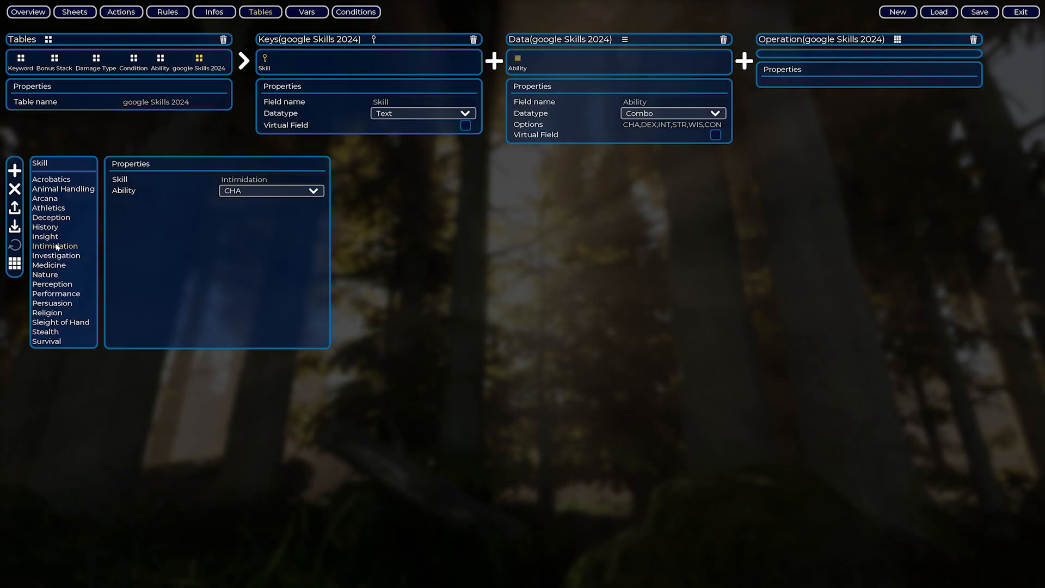
click(56, 256)
click(54, 266)
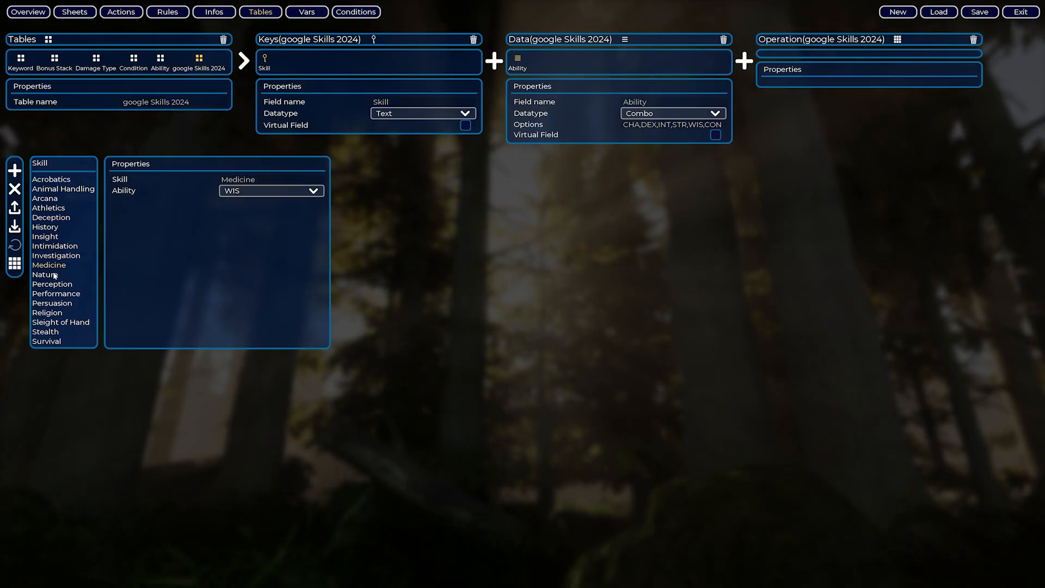
click(55, 275)
click(70, 285)
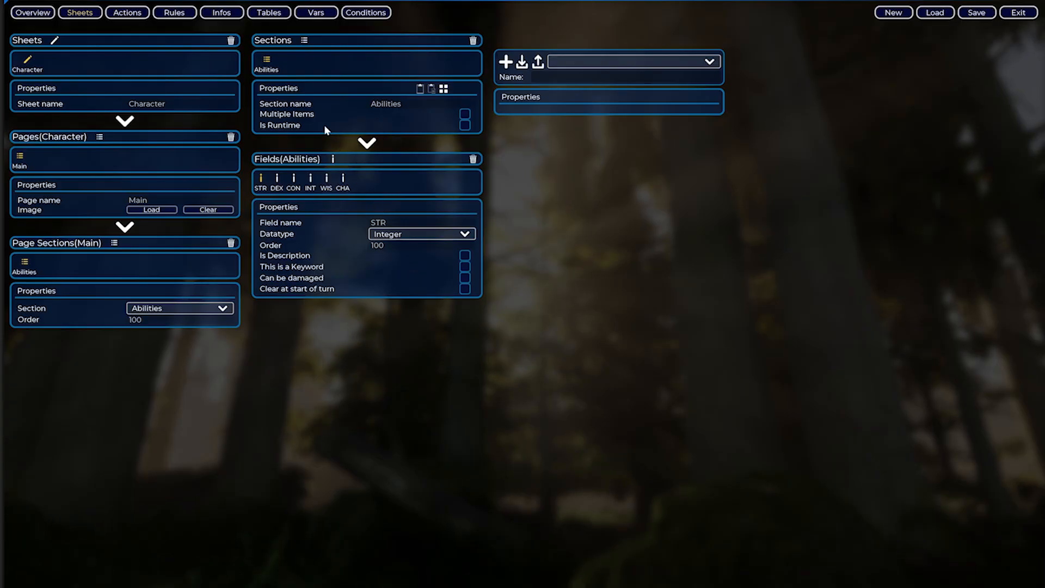
Add a new section to the sheet definitions and name it skills
click(304, 54)
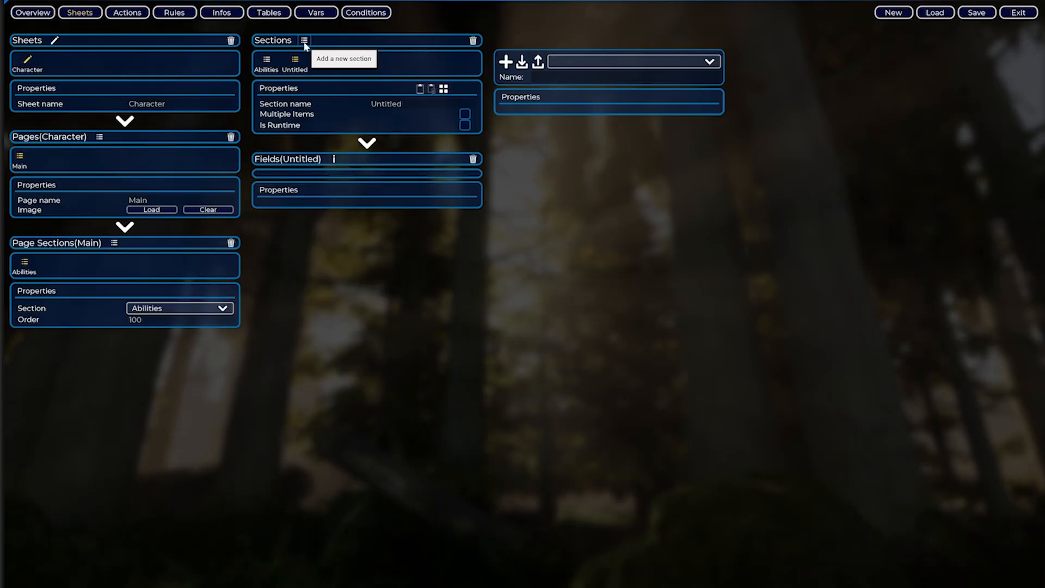
double_click(305, 69)
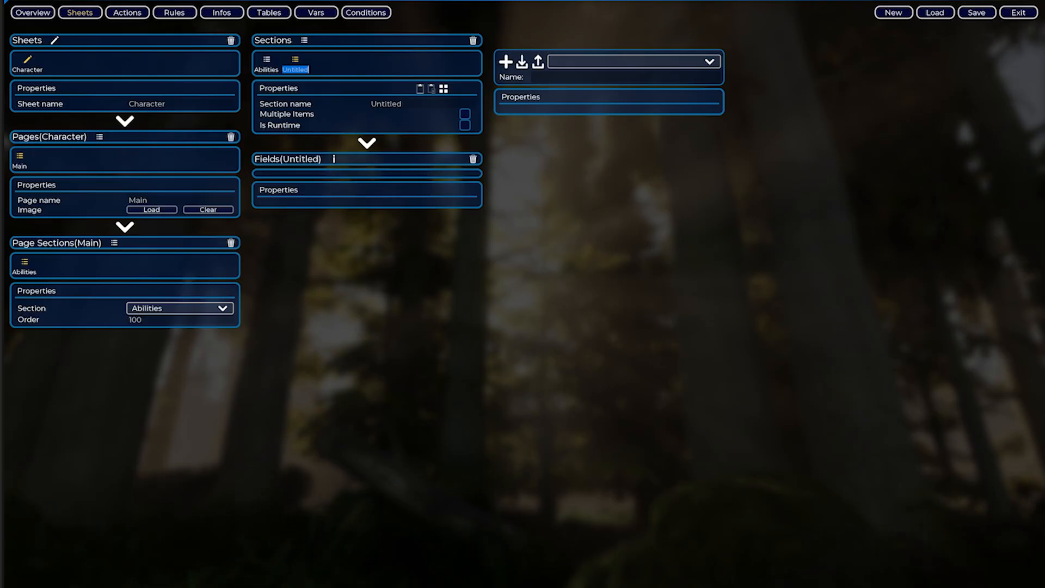
text(skill)
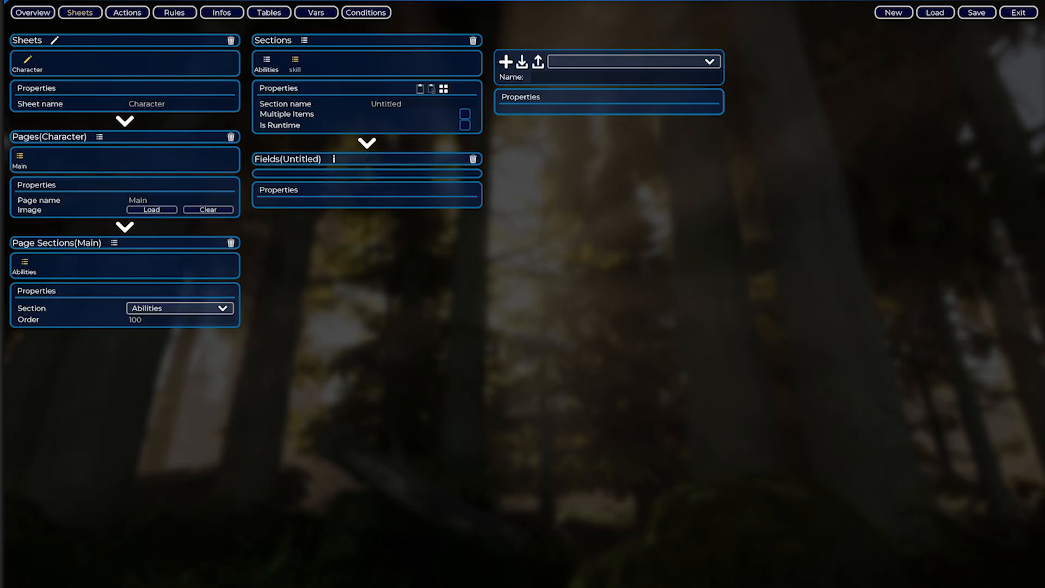
text(s)
key(Return)
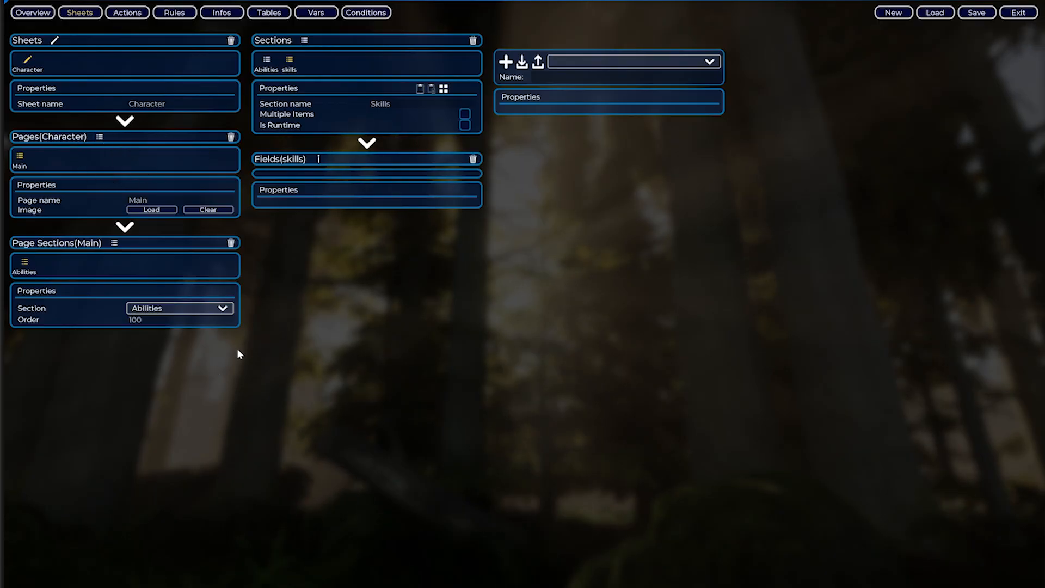
Add a new page to the Character sheet and name it Skills
click(99, 136)
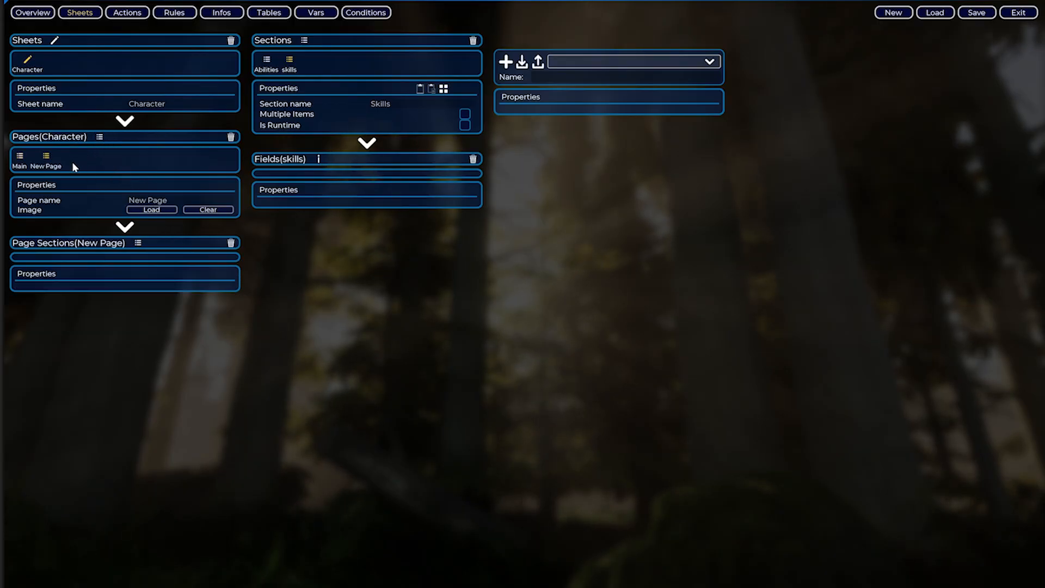
double_click(47, 166)
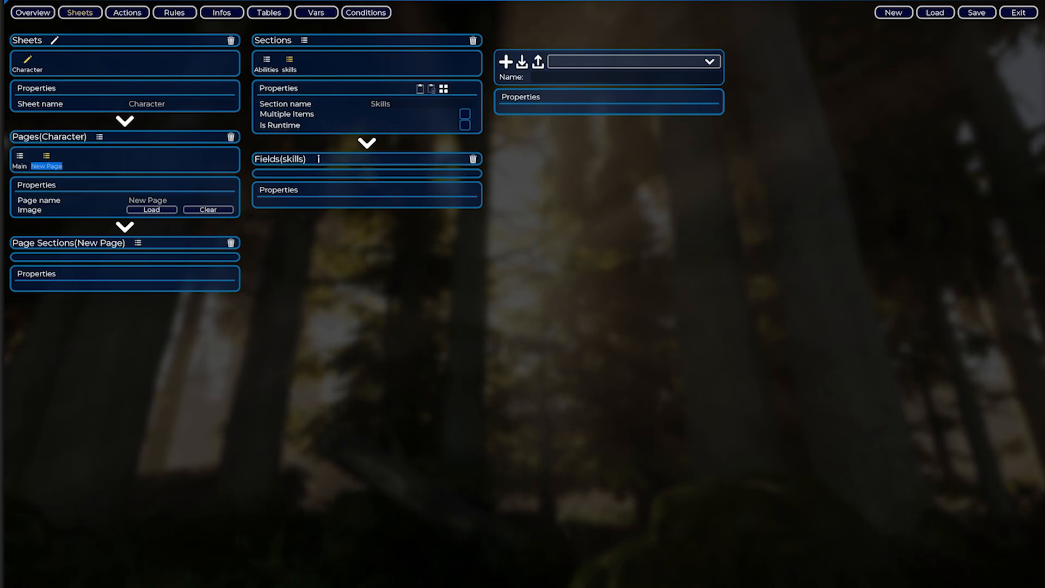
text(Skills)
key(Return)
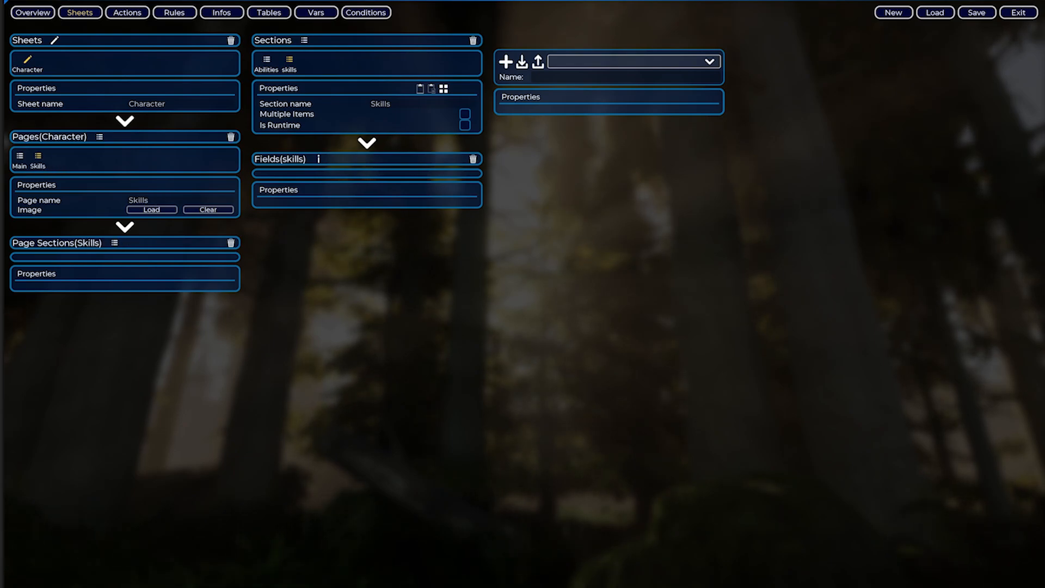
Add an existing section to the Character sheet's Skills page and set it to skills
click(115, 243)
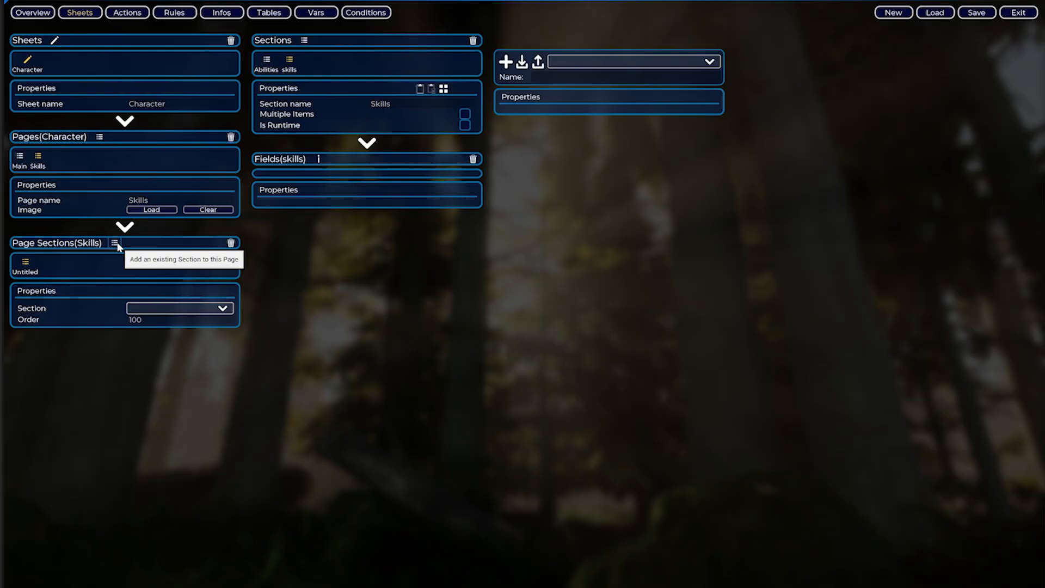
click(159, 308)
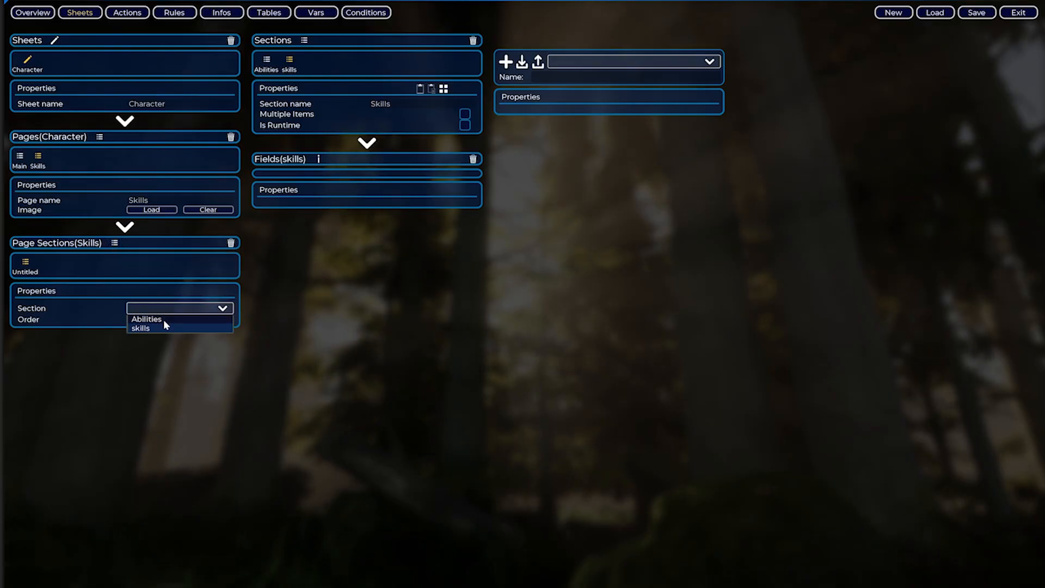
click(164, 328)
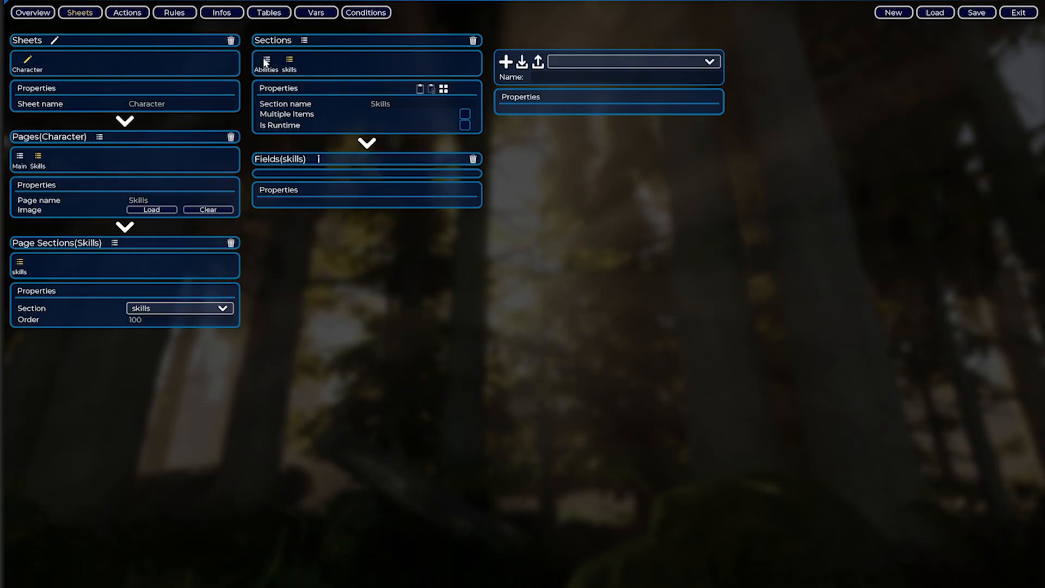
Review the Skill table's key, data field and entries, and return to the sheet definitions
click(263, 13)
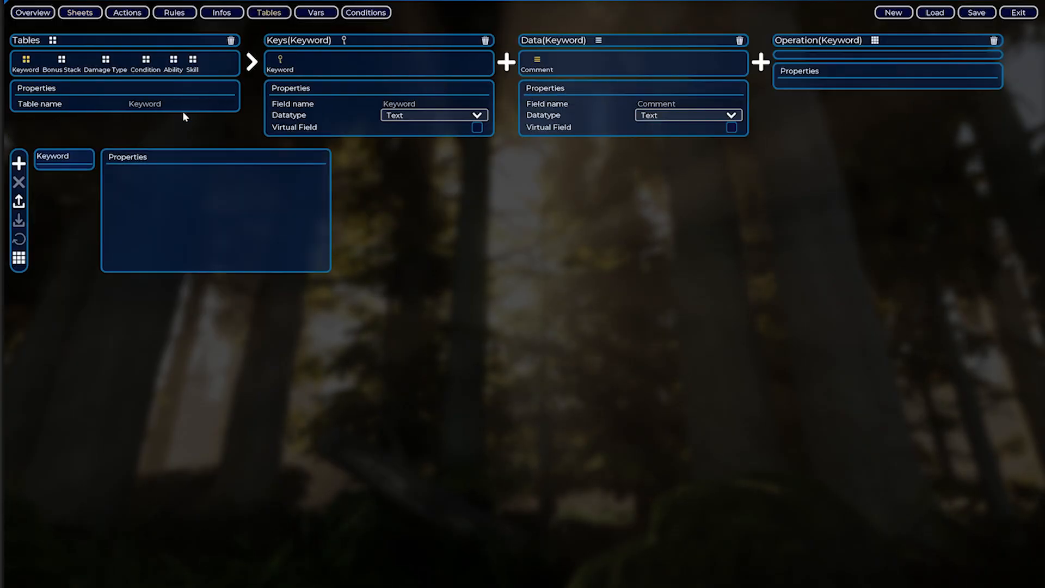
click(193, 61)
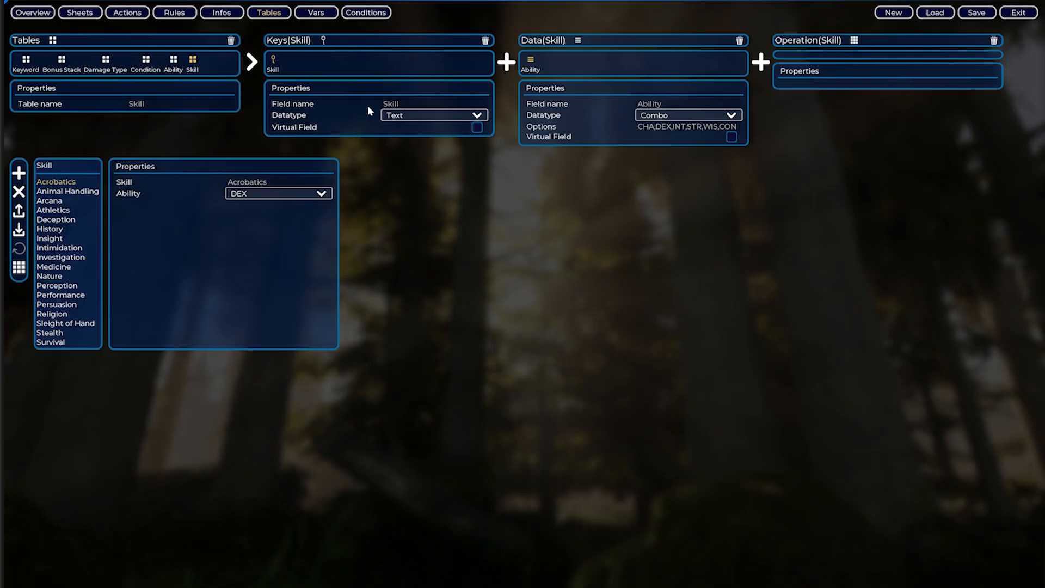
click(82, 12)
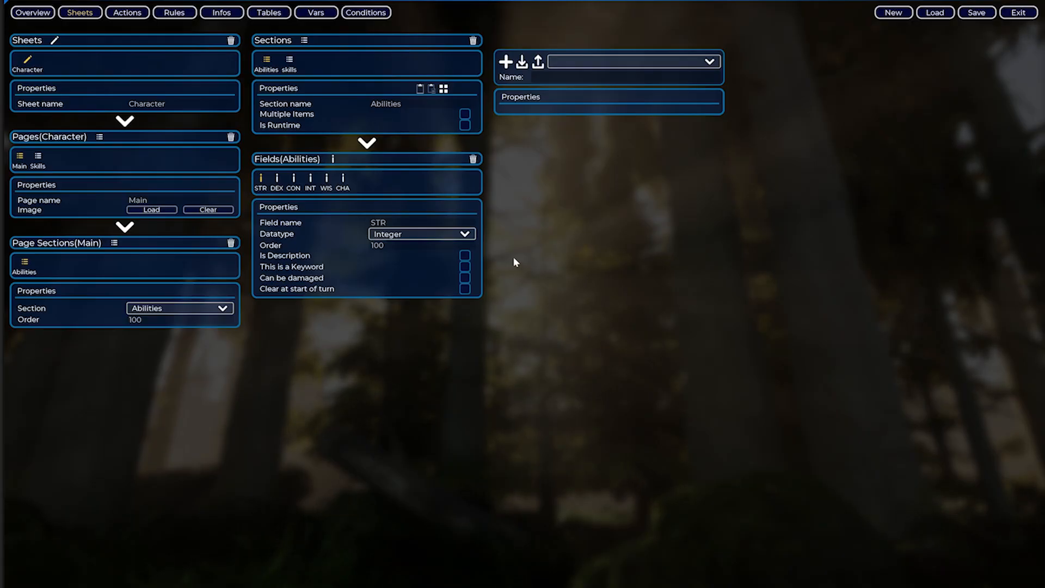
Generate the skills section's fields from the Skill table, using the Boolean datatype
click(288, 59)
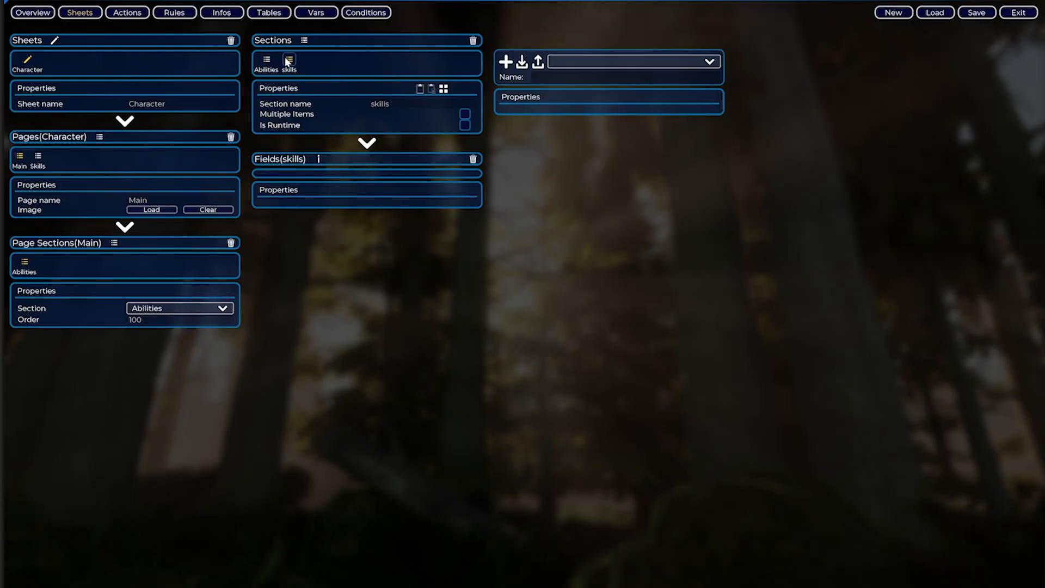
click(444, 88)
click(557, 280)
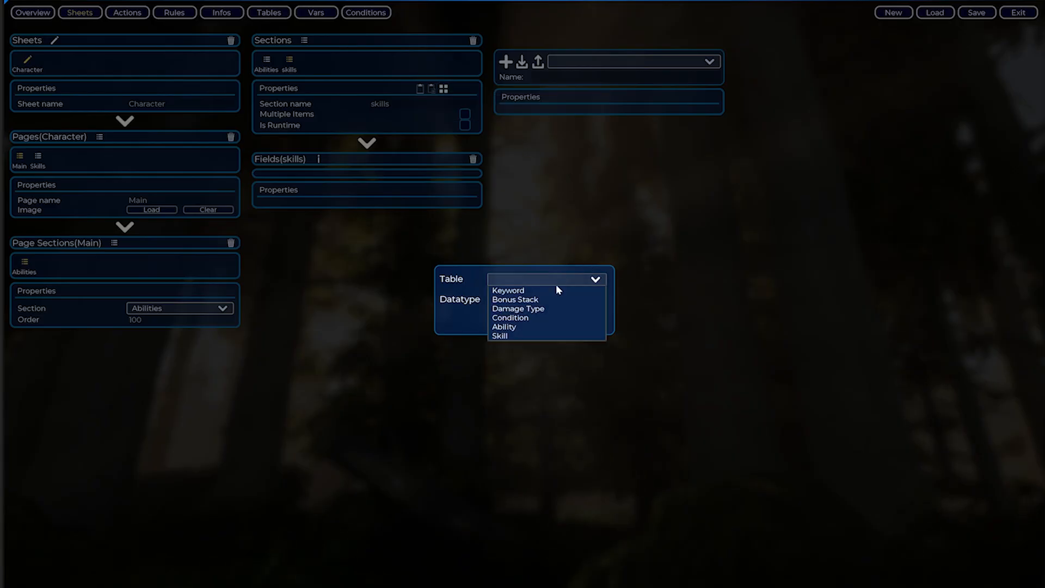
click(546, 336)
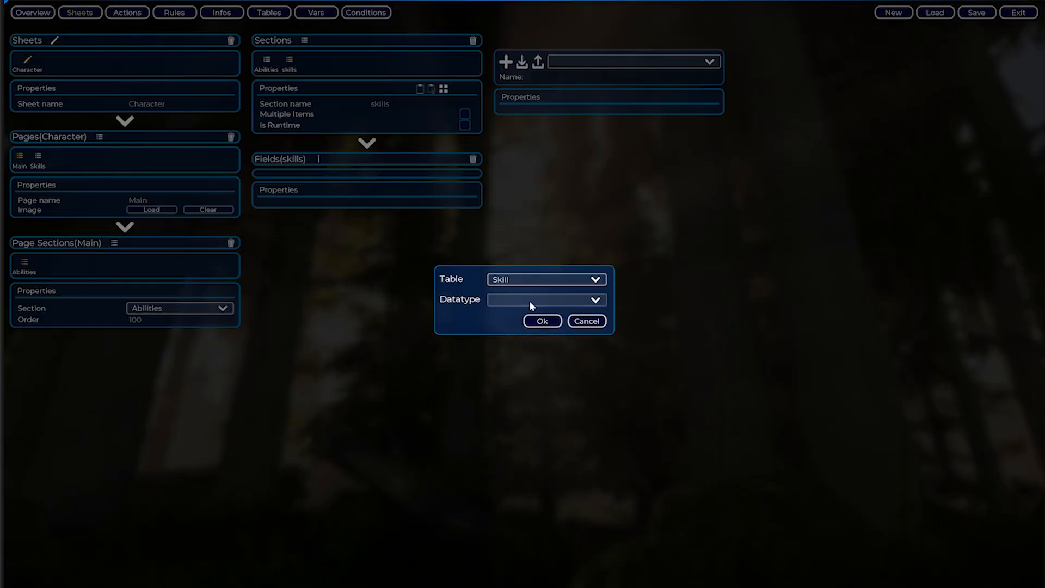
click(531, 300)
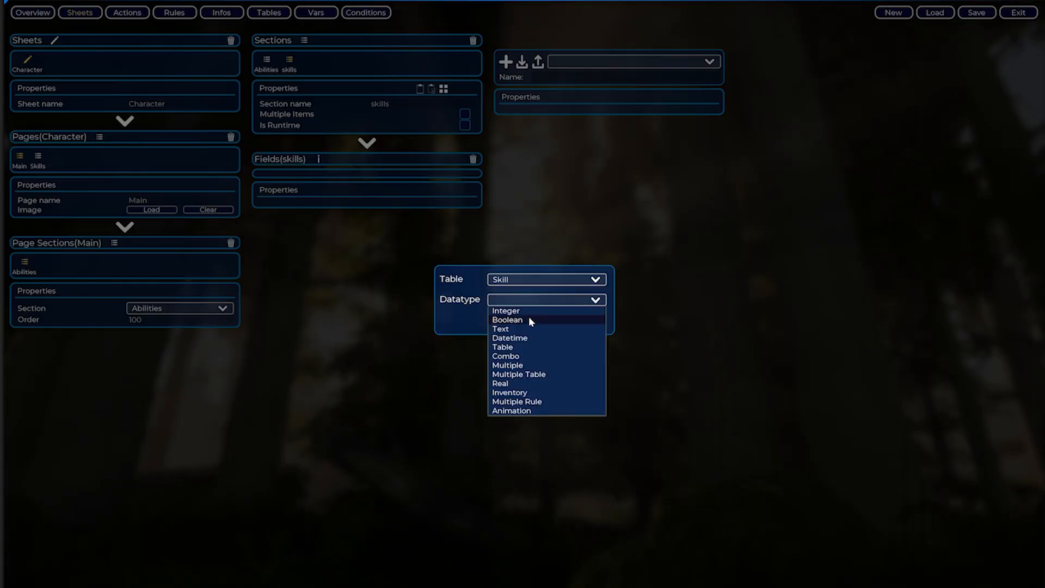
click(529, 320)
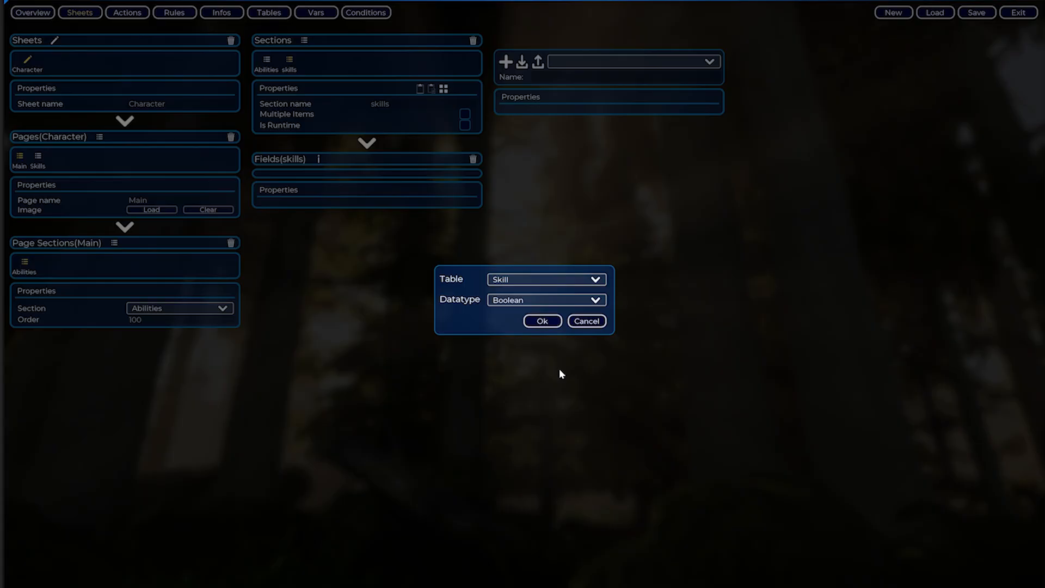
click(542, 321)
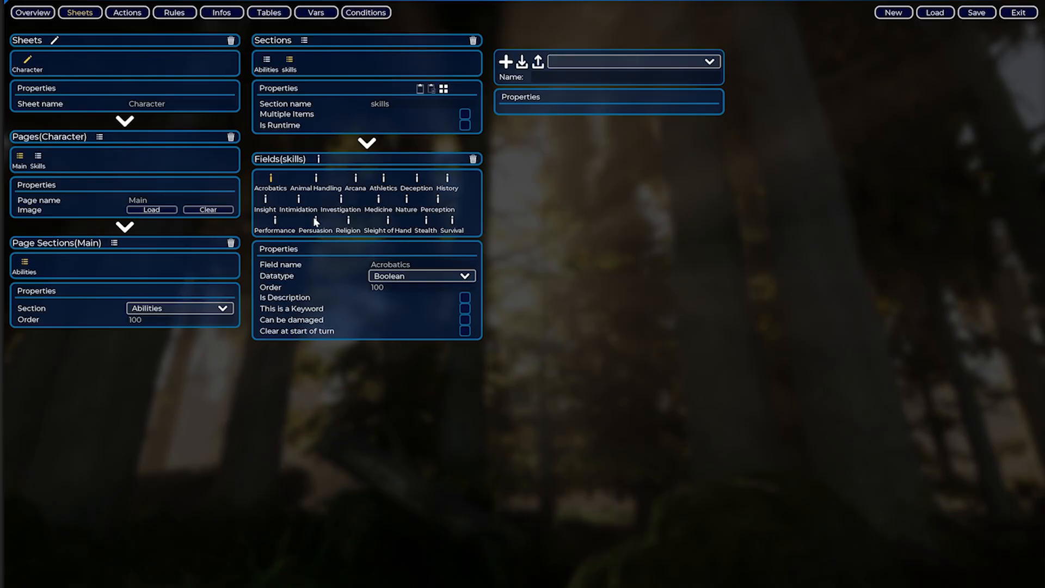
Check the properties of the Animal Handling, Arcana and Athletics fields in the skills section
click(315, 179)
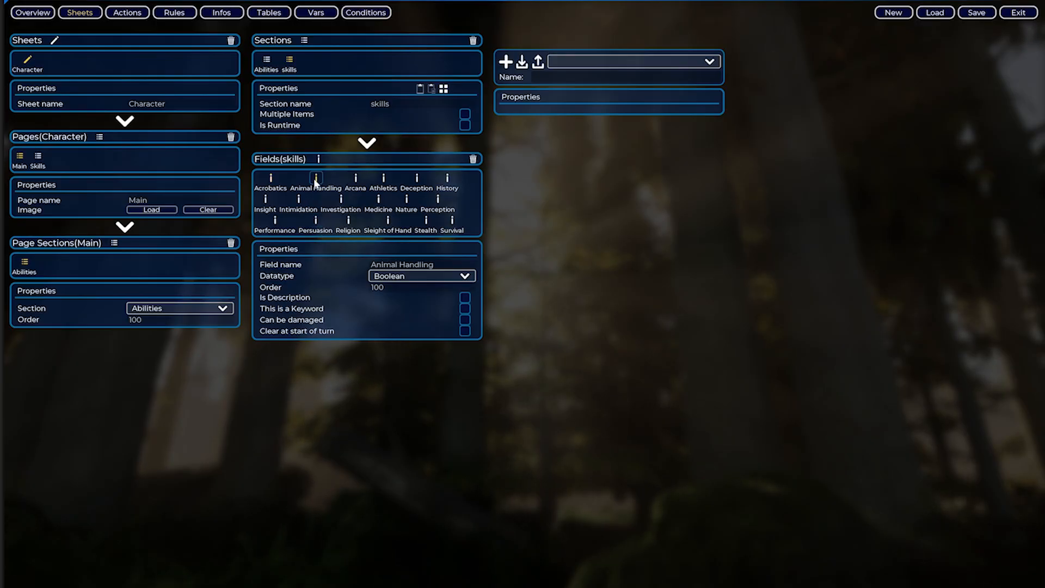
click(355, 177)
click(382, 175)
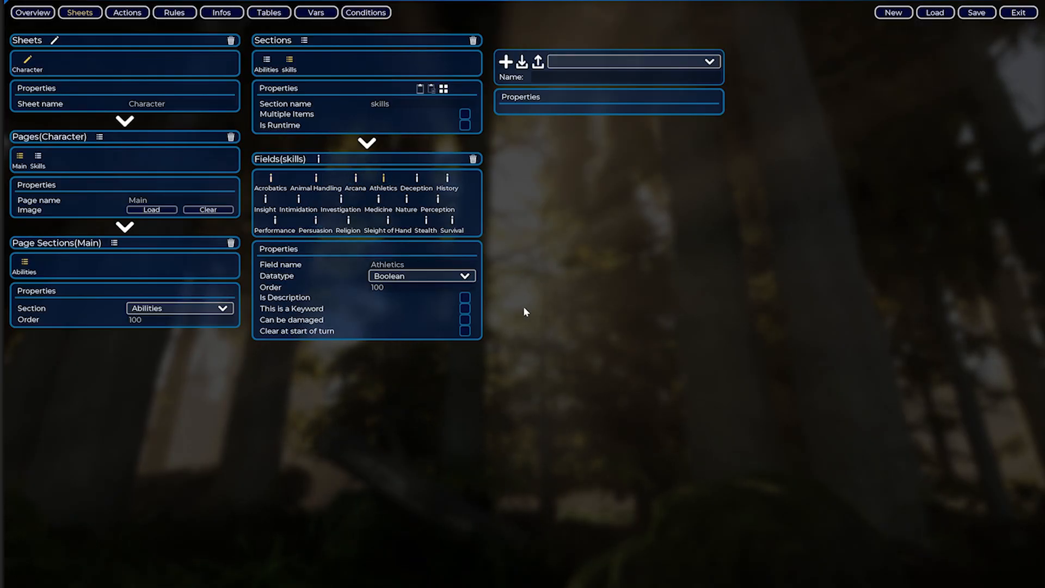
Create a new character in the sheet preview and show its Skills page
click(522, 62)
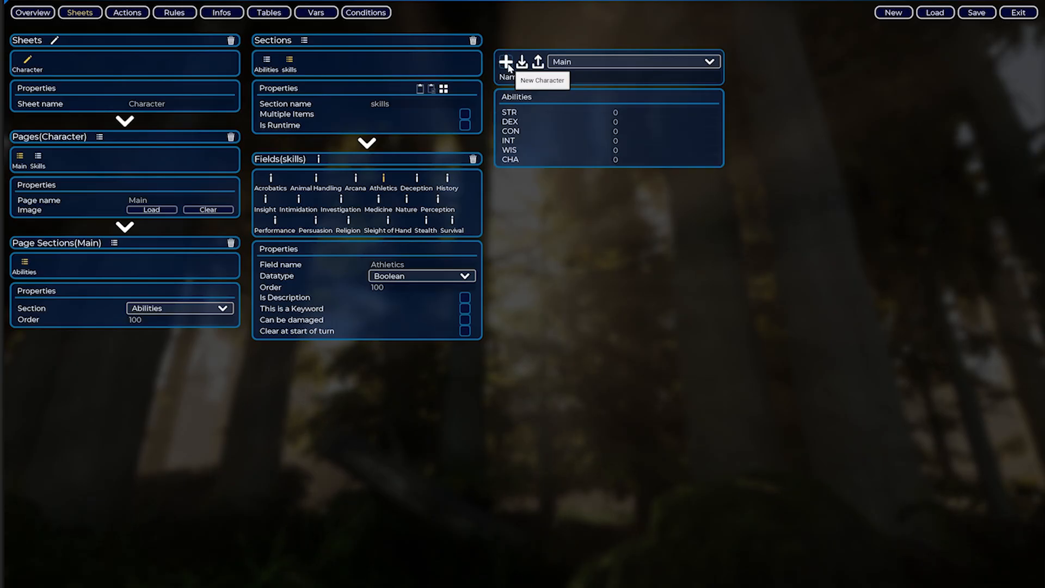
click(579, 63)
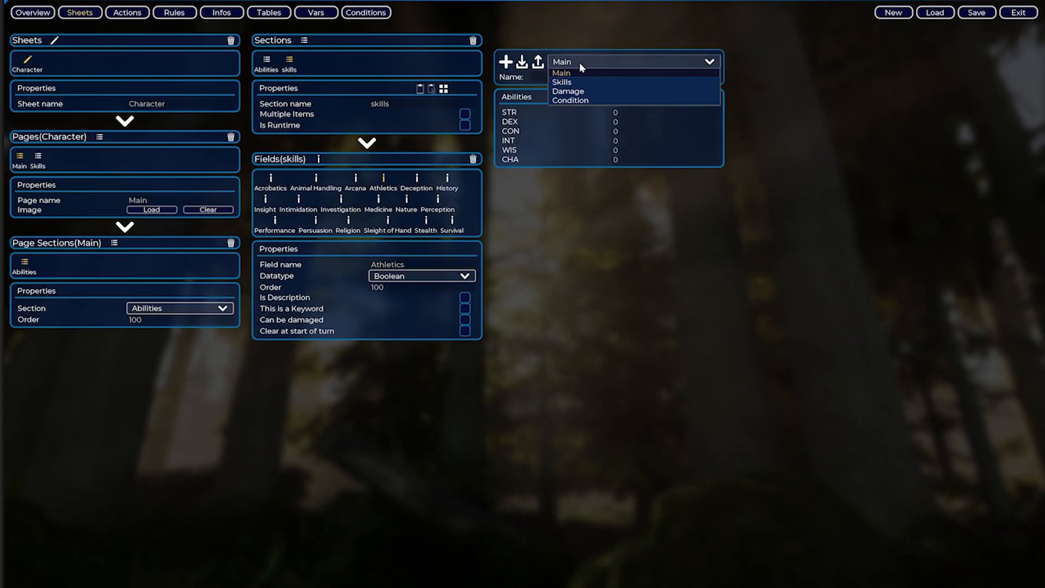
click(581, 82)
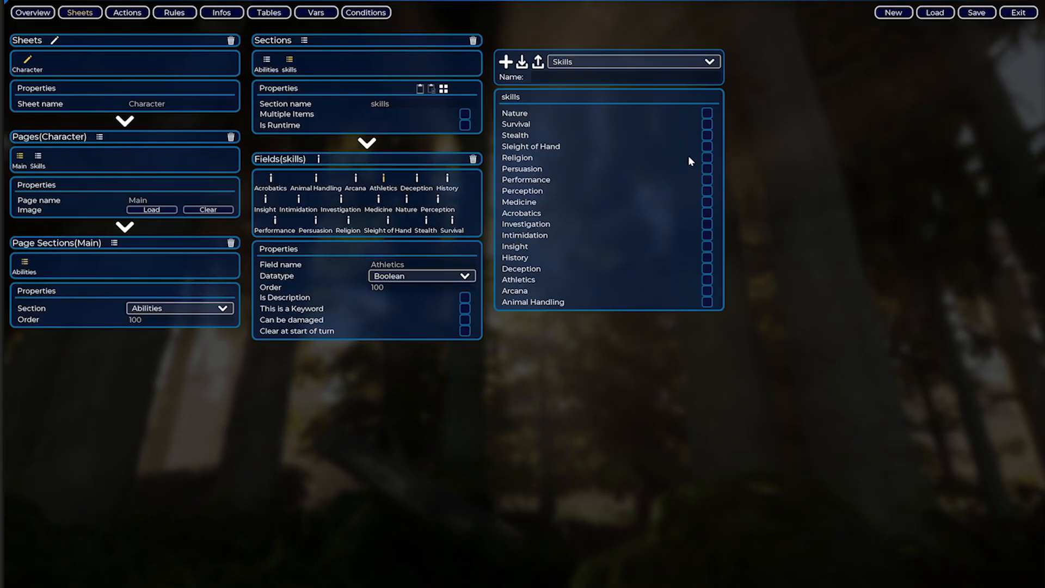
Test the preview character's checkboxes by ticking and unticking Sleight of Hand, Performance and Acrobatics
click(706, 147)
click(708, 179)
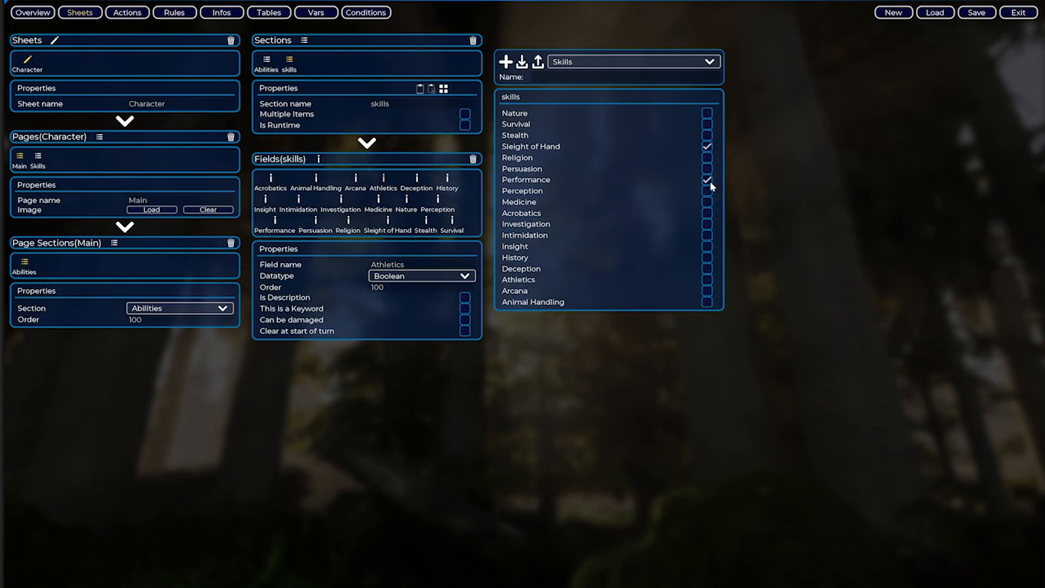
click(708, 213)
click(707, 179)
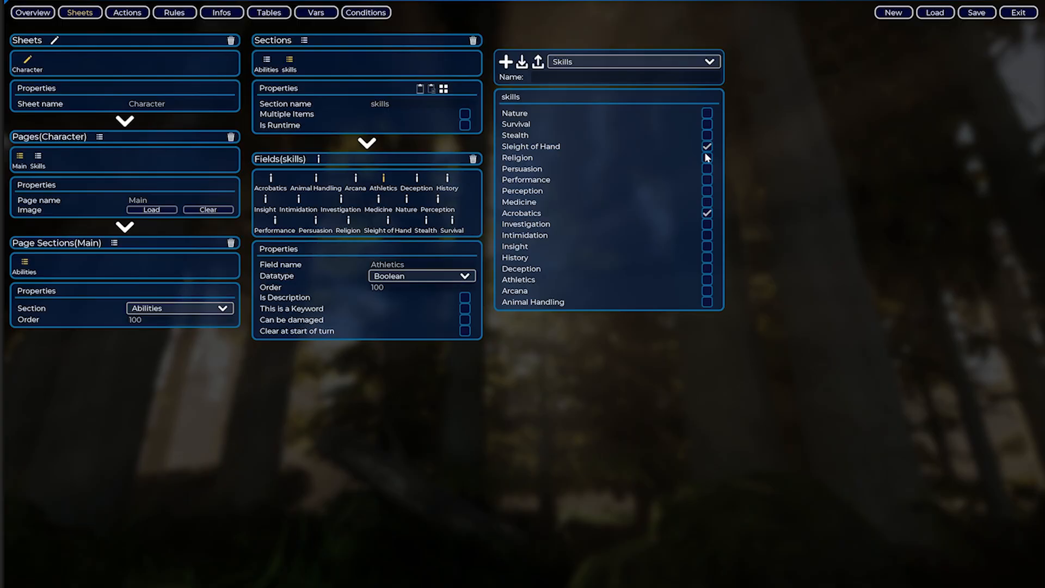
click(704, 149)
click(706, 214)
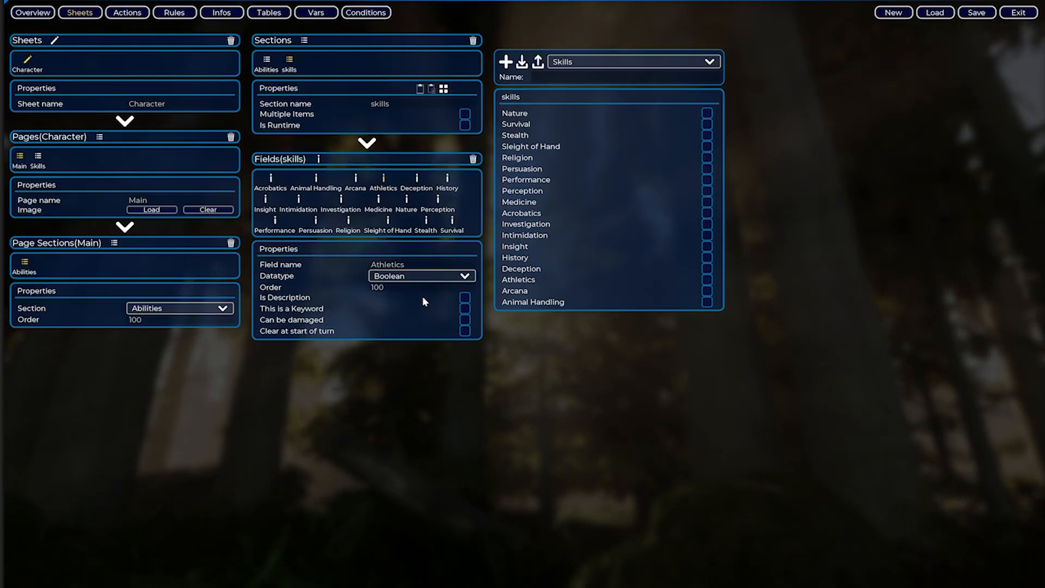
click(220, 14)
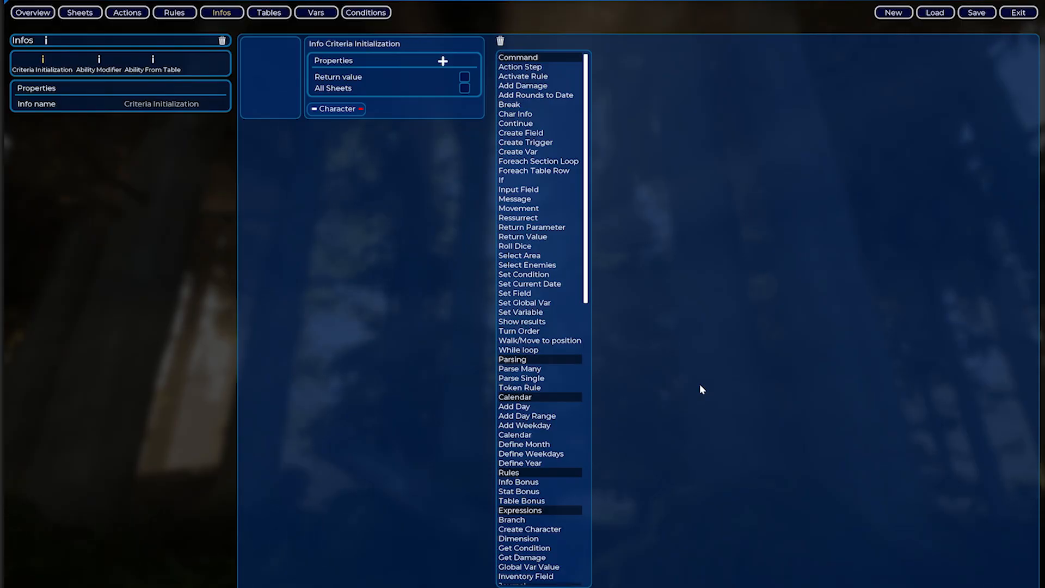
click(80, 12)
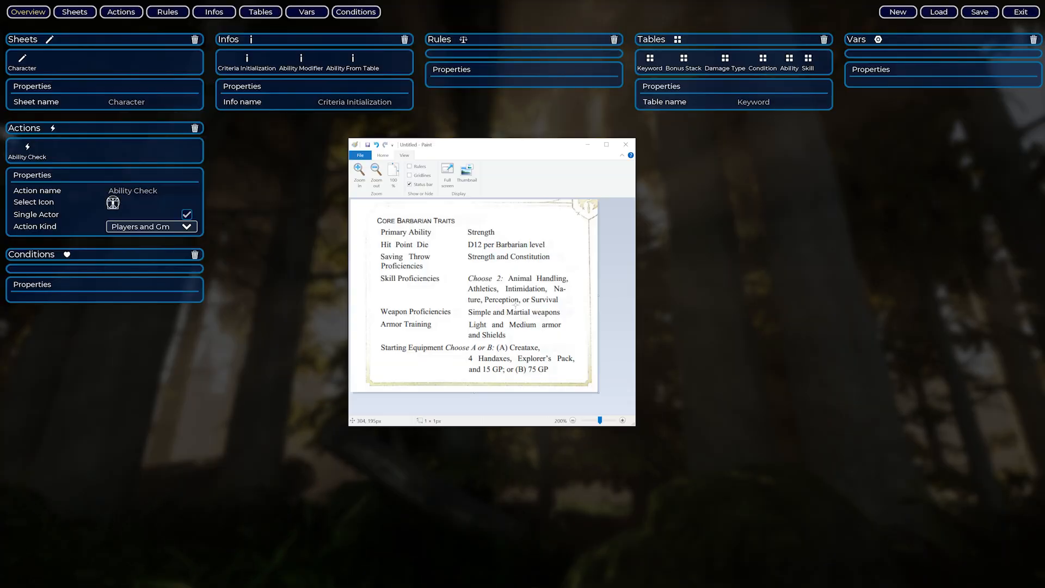
Add a new table to the rules and name it Class
click(271, 15)
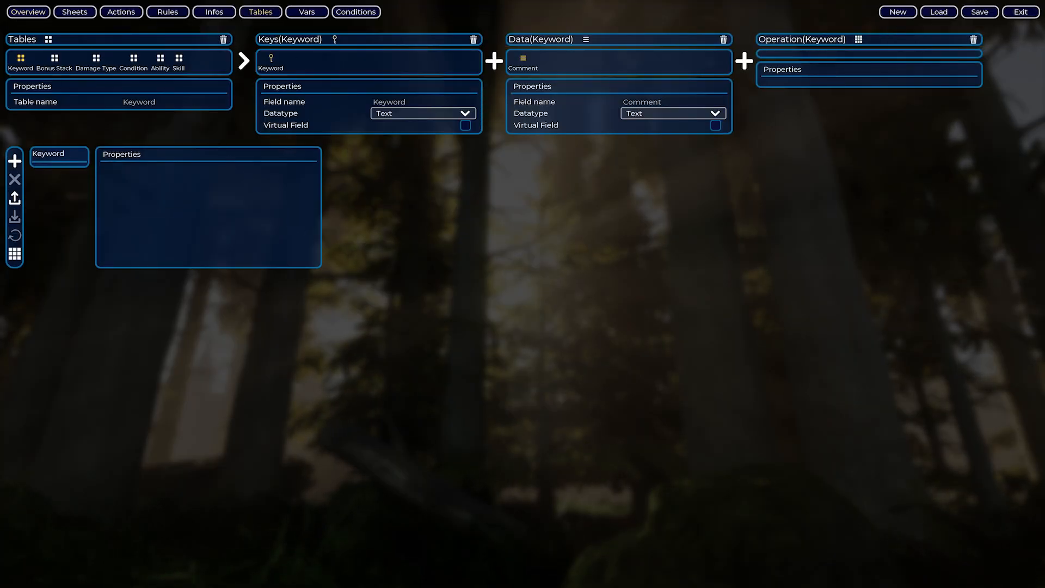
click(48, 39)
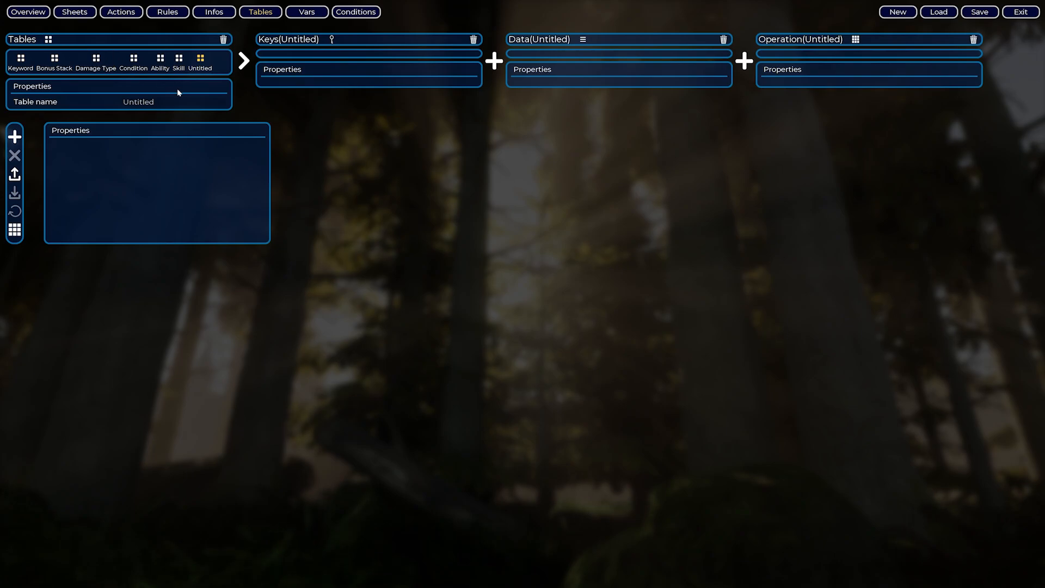
text(Class)
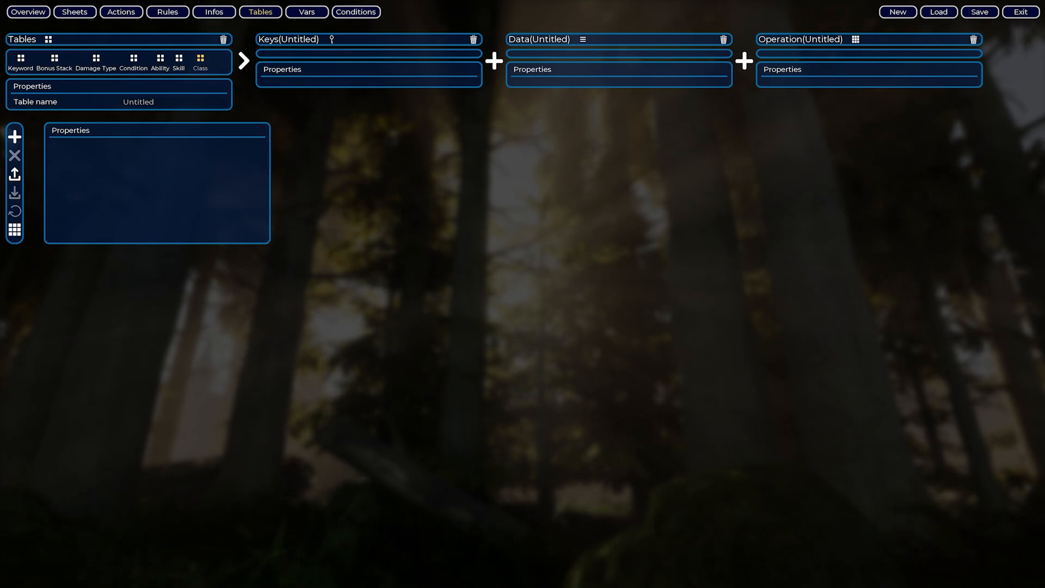
key(Return)
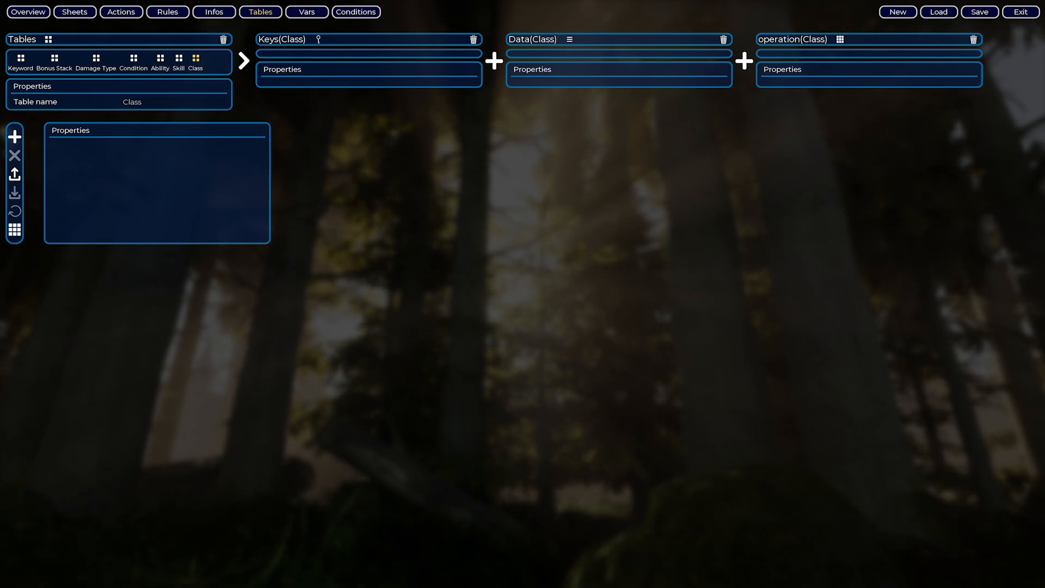
Add a key column named Class to the Class table and set its datatype to Text
click(319, 40)
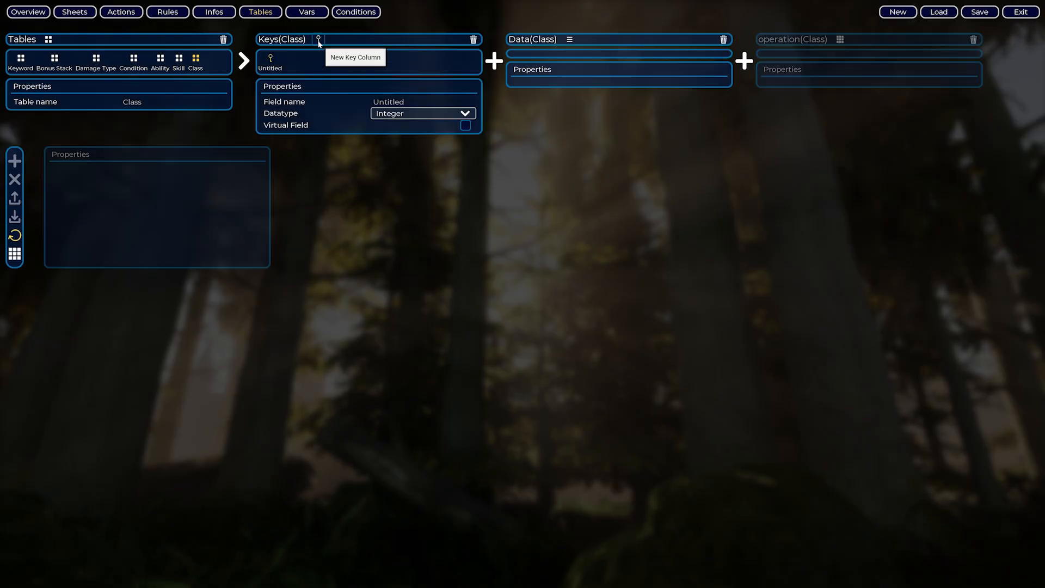
double_click(388, 103)
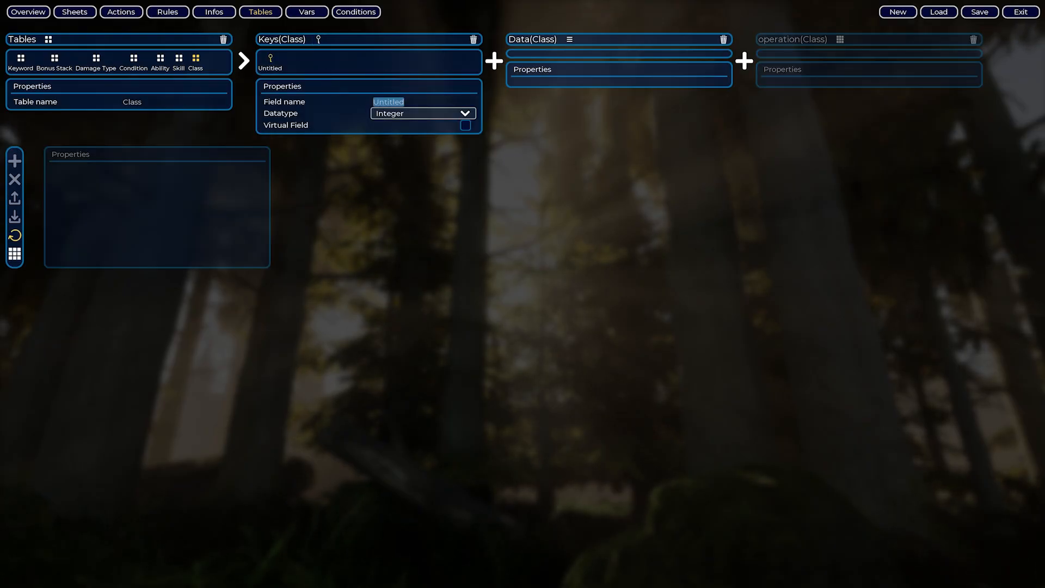
text(Class)
key(Return)
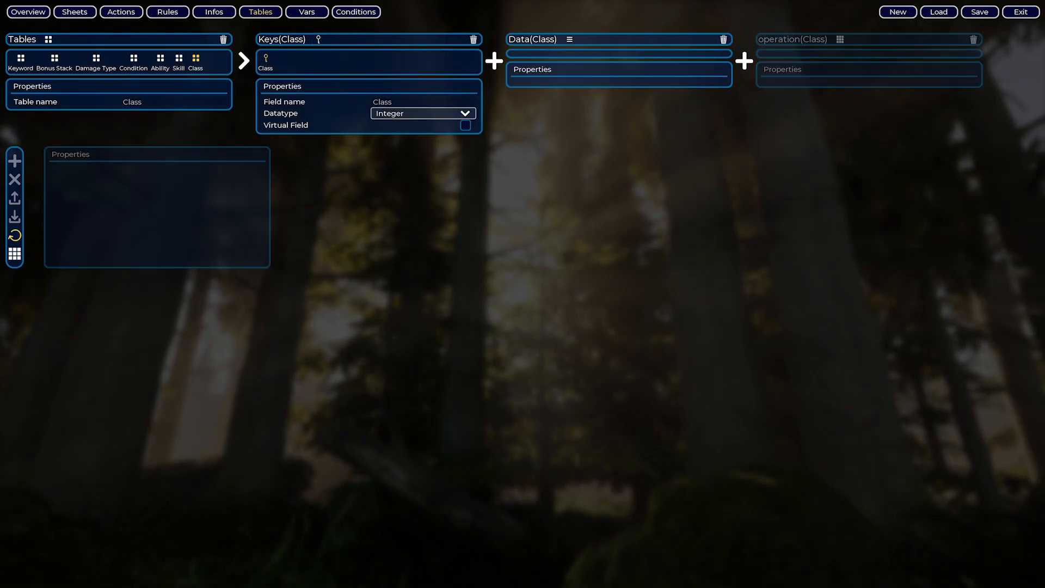
click(400, 114)
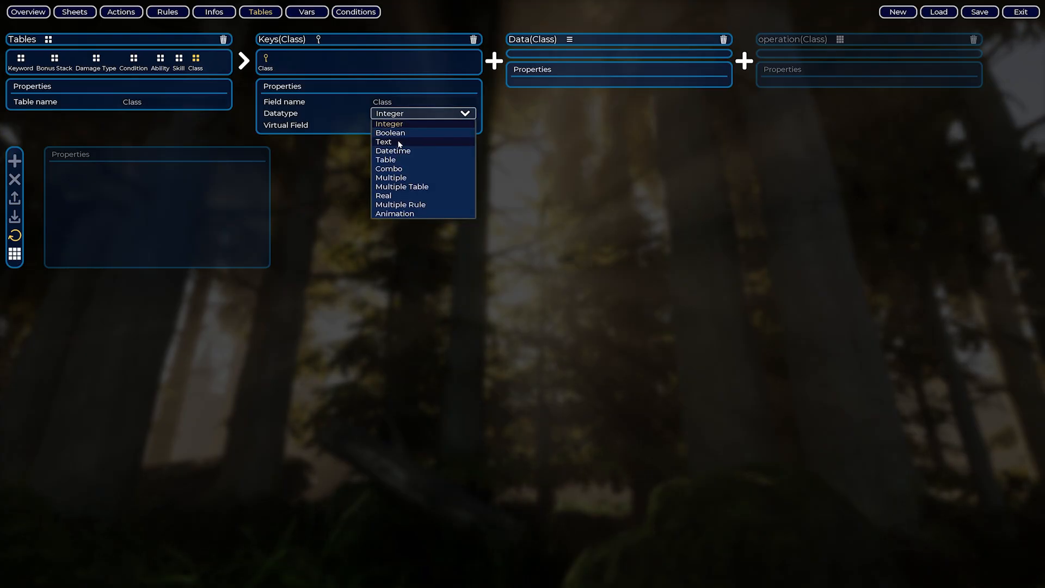
click(400, 142)
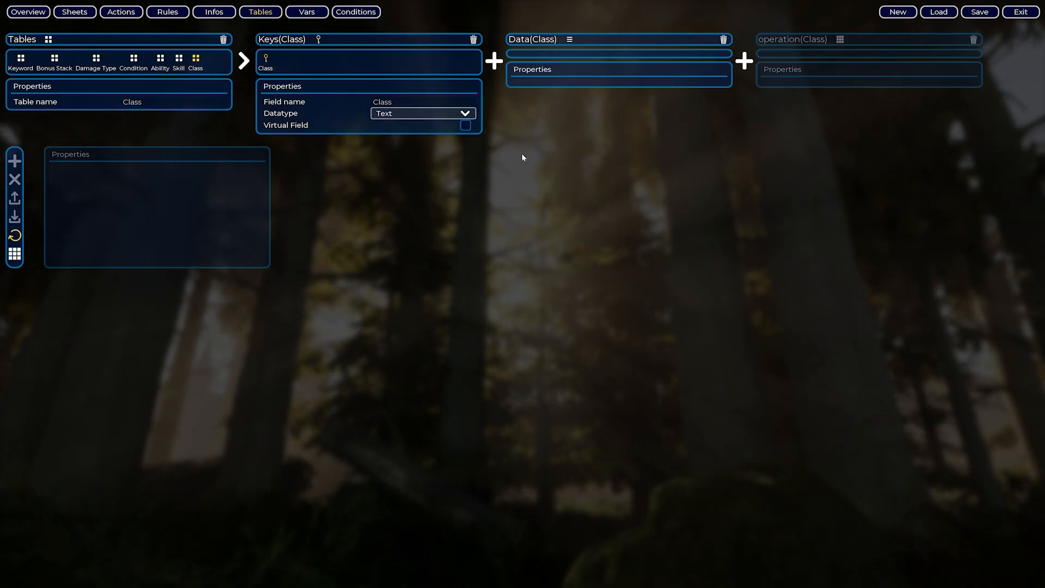
Add a data column to the Class table and name it Hit Die
click(569, 40)
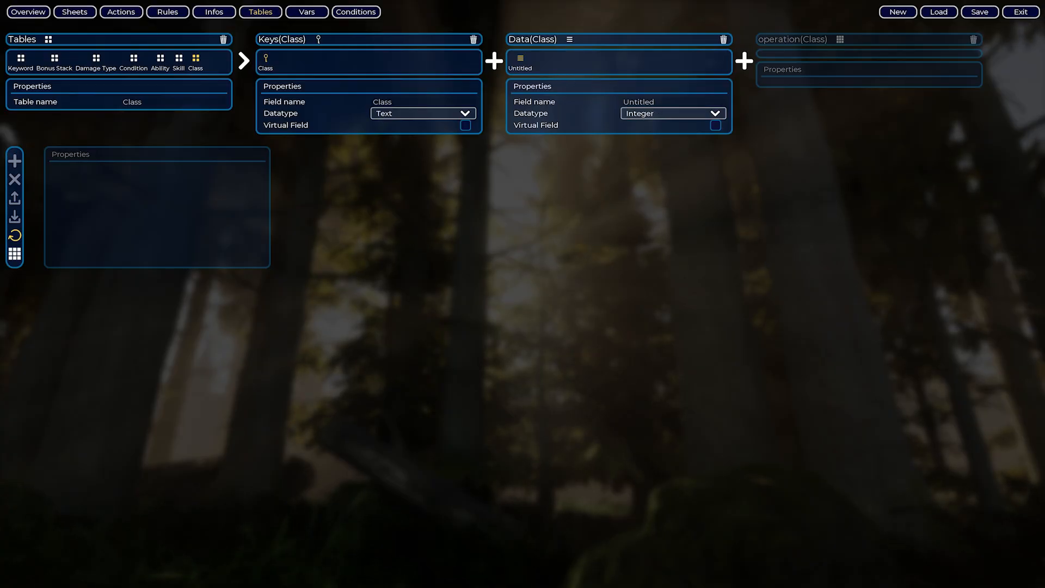
click(638, 102)
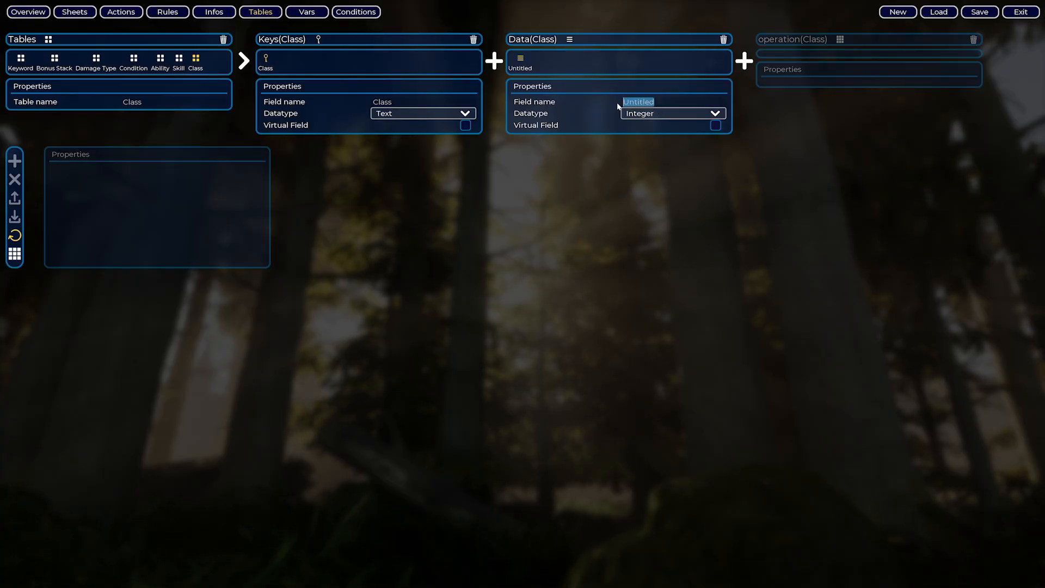
text(Hit Die)
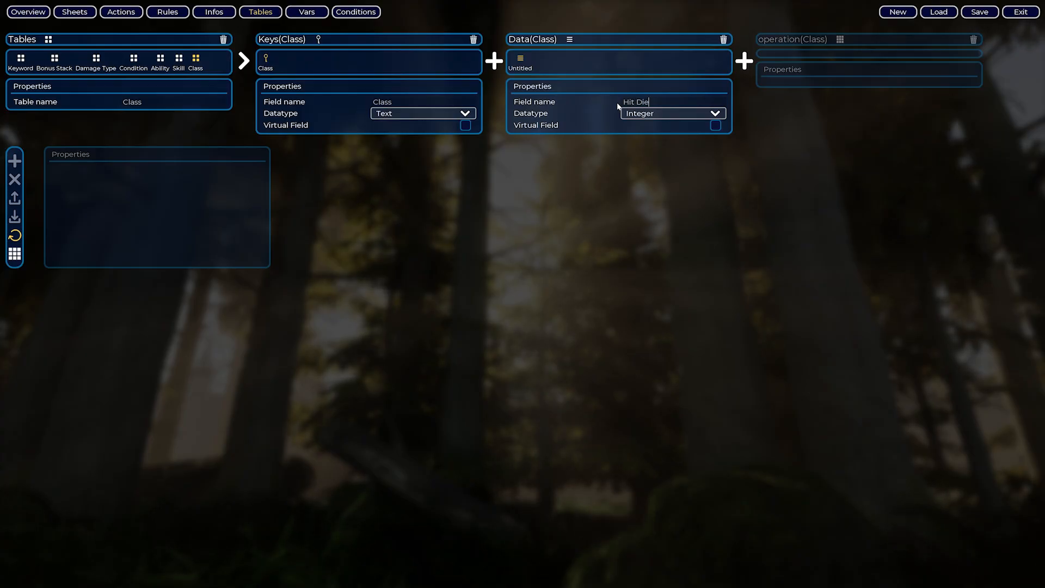
key(Return)
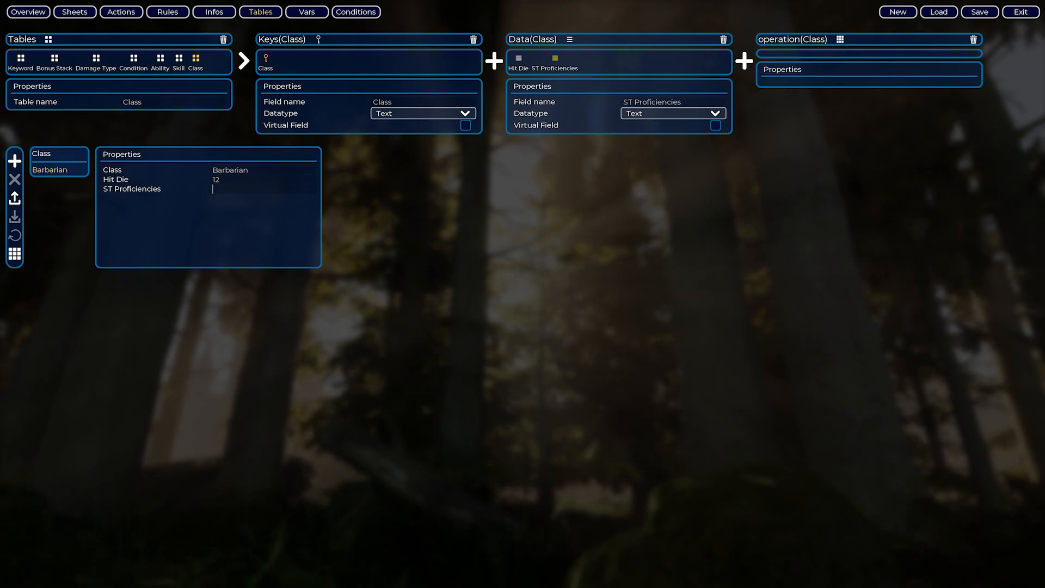
Enter STR,CON as the Barbarian's ST Proficiencies and export the Class table to classes.csv
text(R)
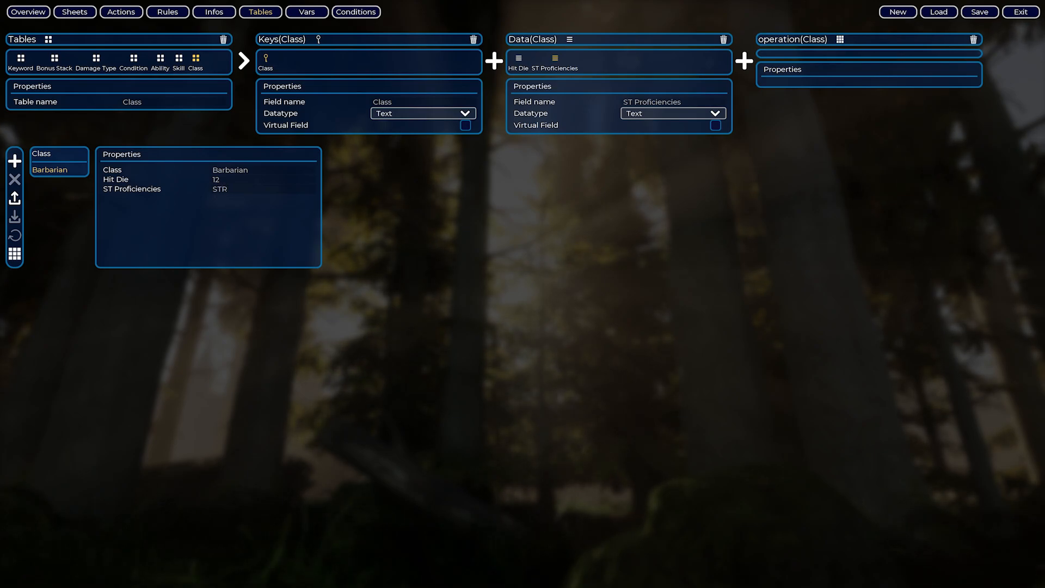
text(,CON)
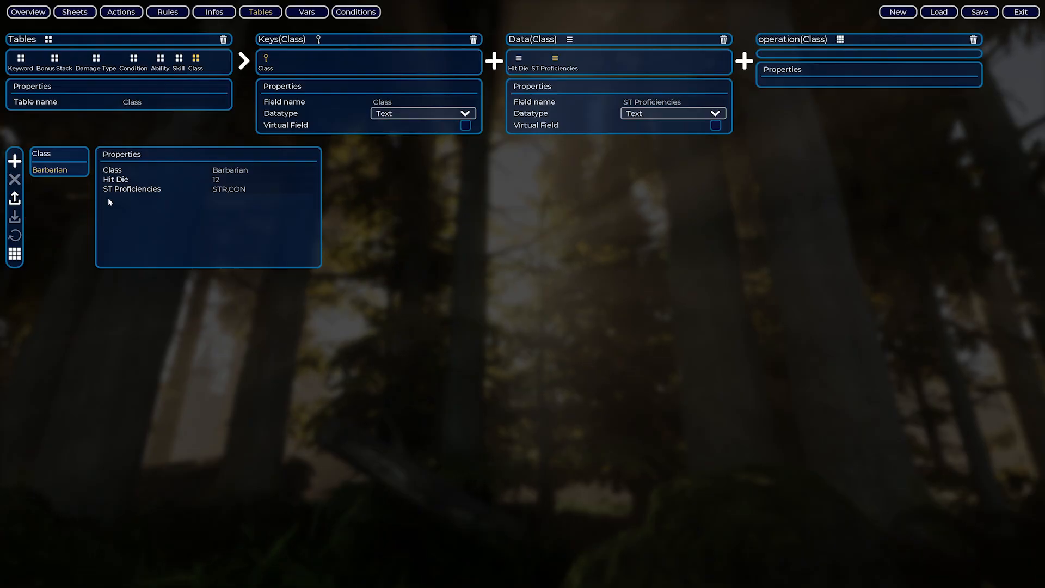
click(14, 256)
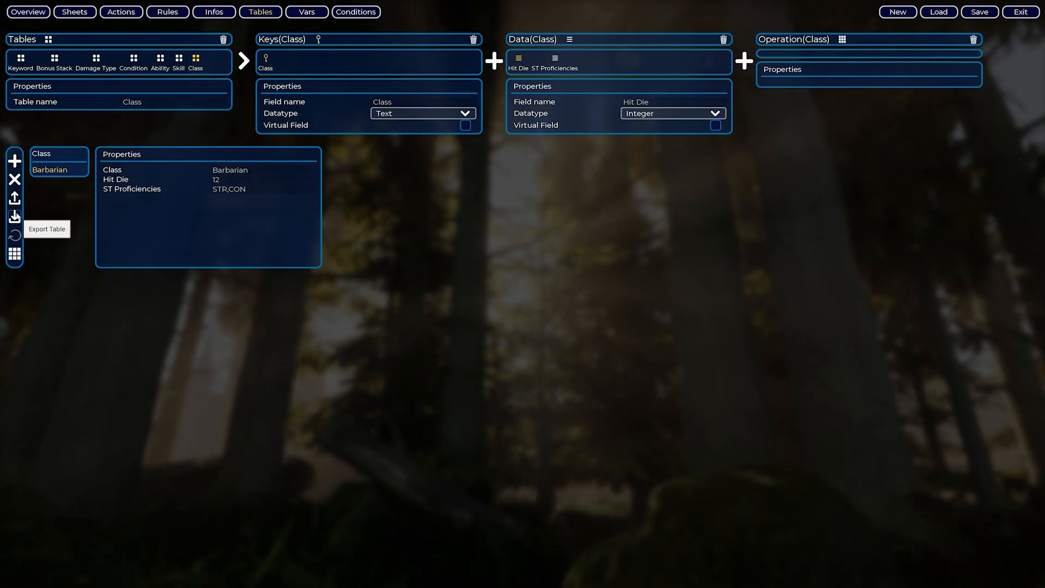
click(15, 217)
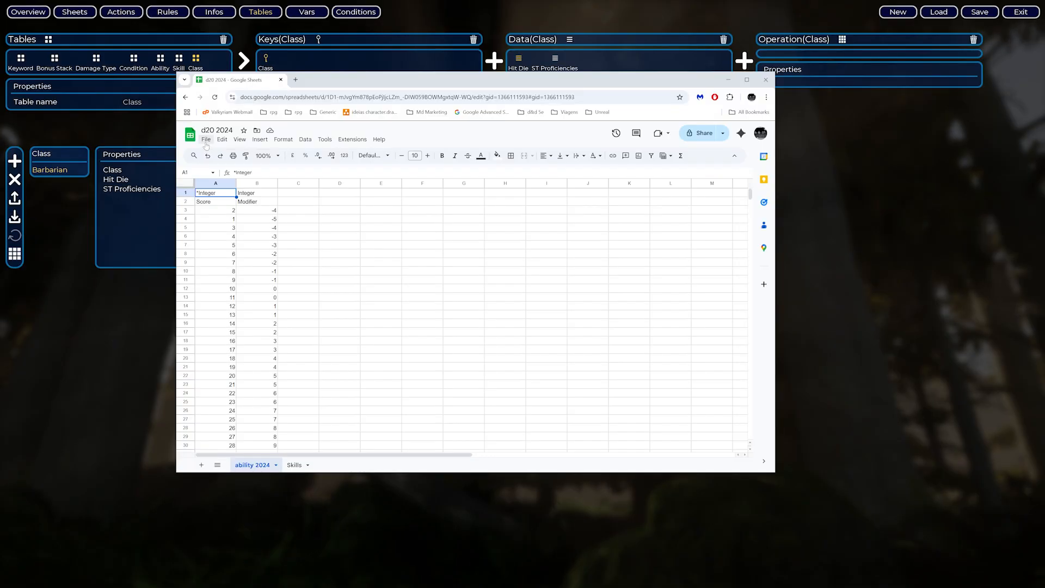
Switch to Google Sheets and import classes.csv into the d20 2024 spreadsheet as a new sheet
click(206, 140)
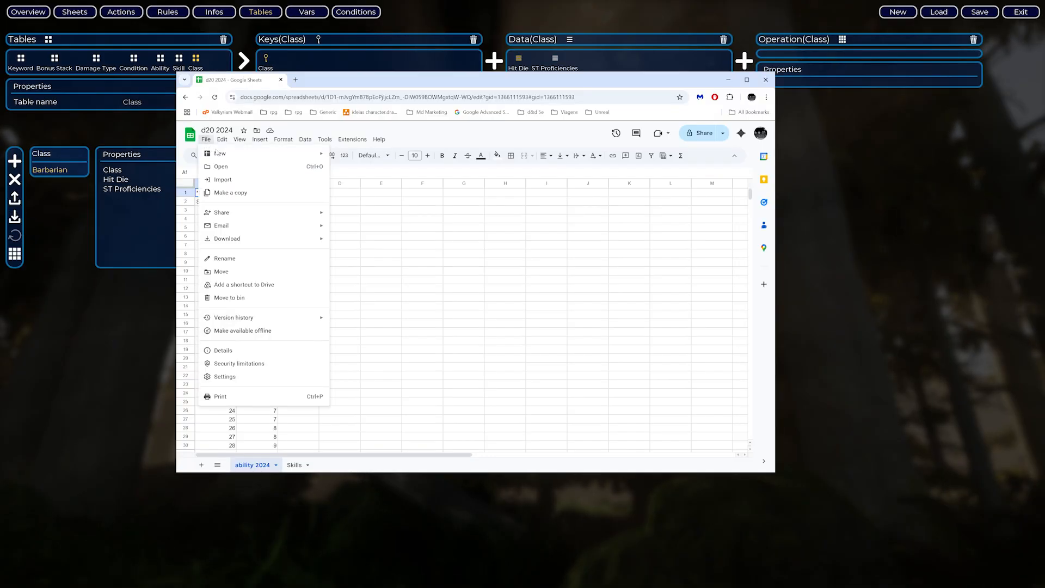
mouse_move(272, 237)
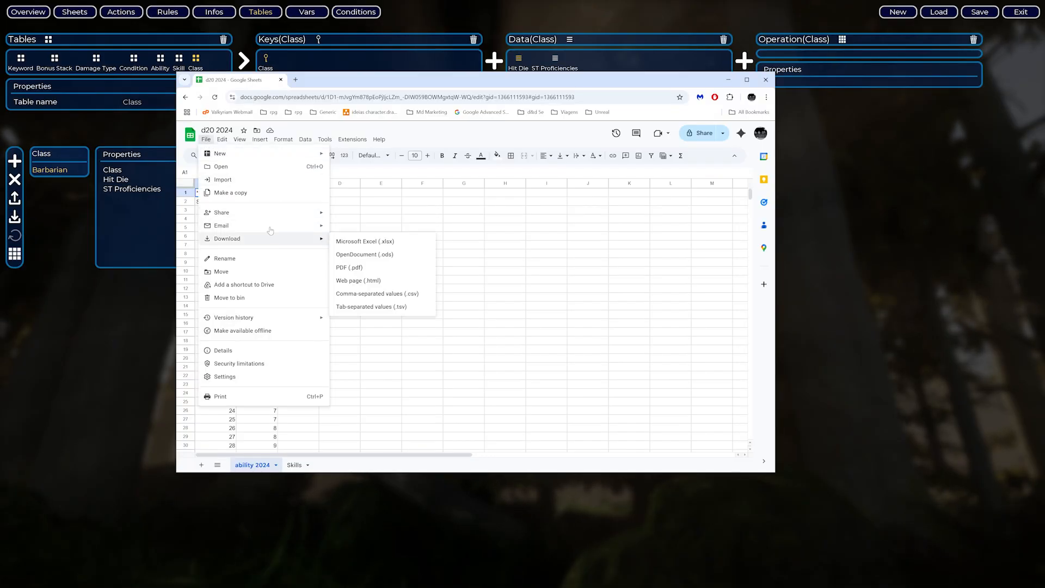
click(223, 180)
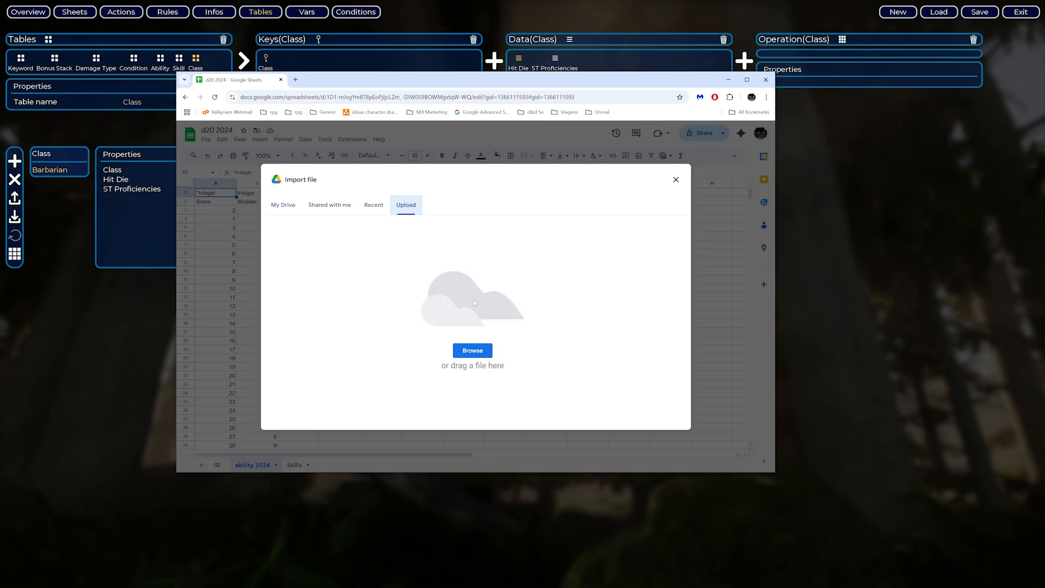
click(473, 350)
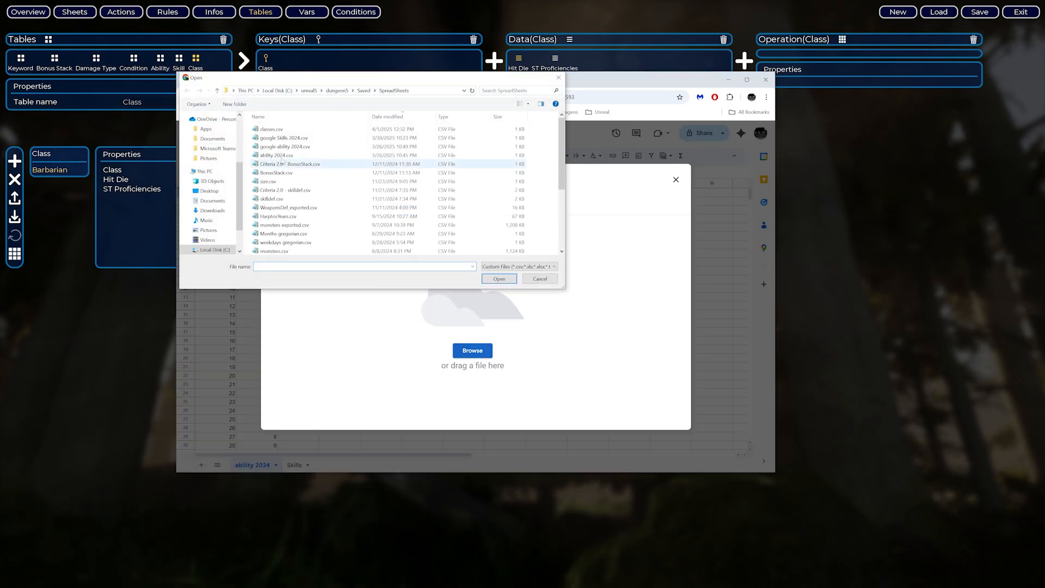
double_click(271, 129)
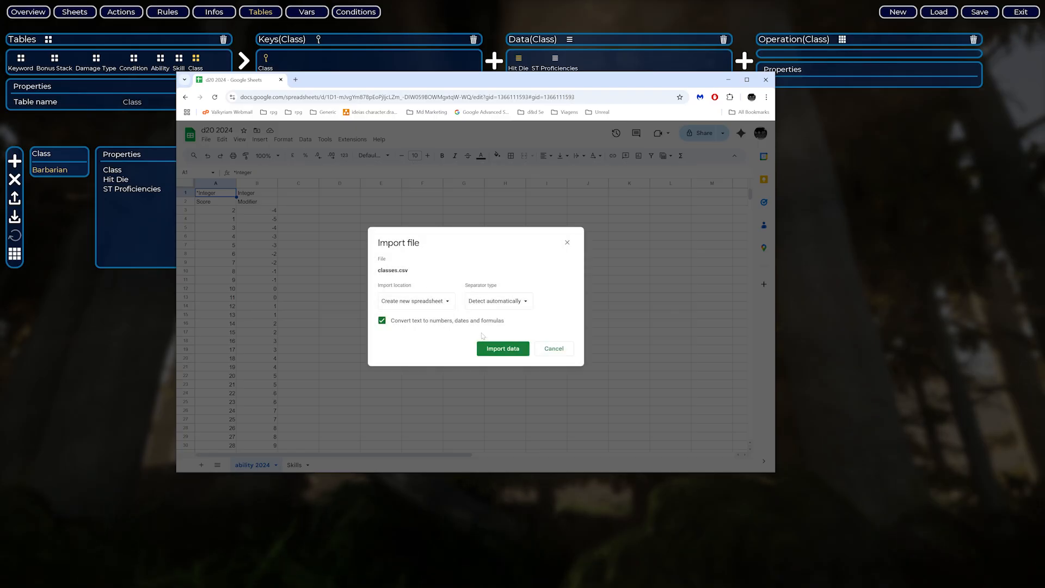
click(442, 306)
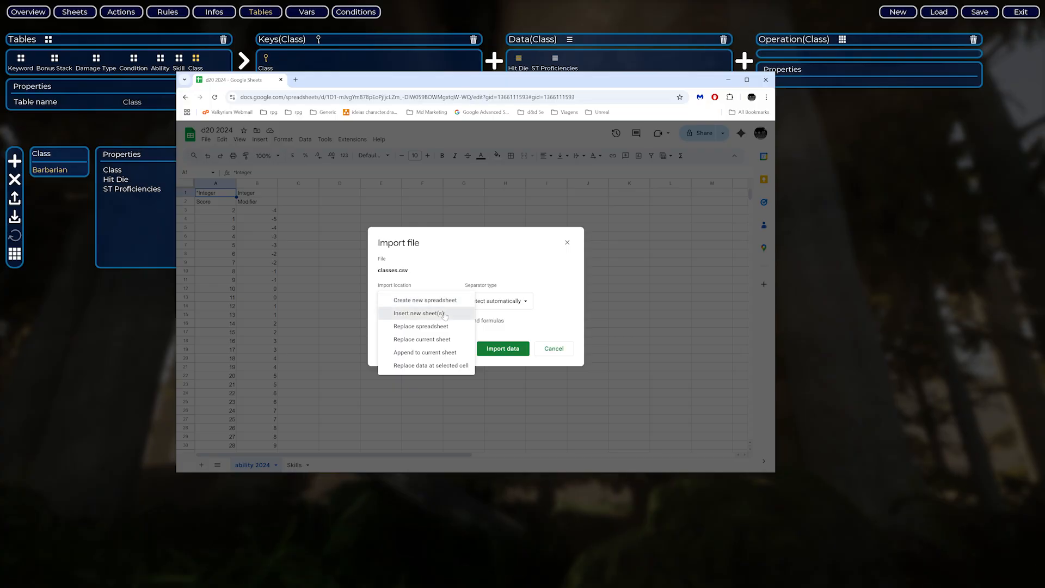
click(438, 314)
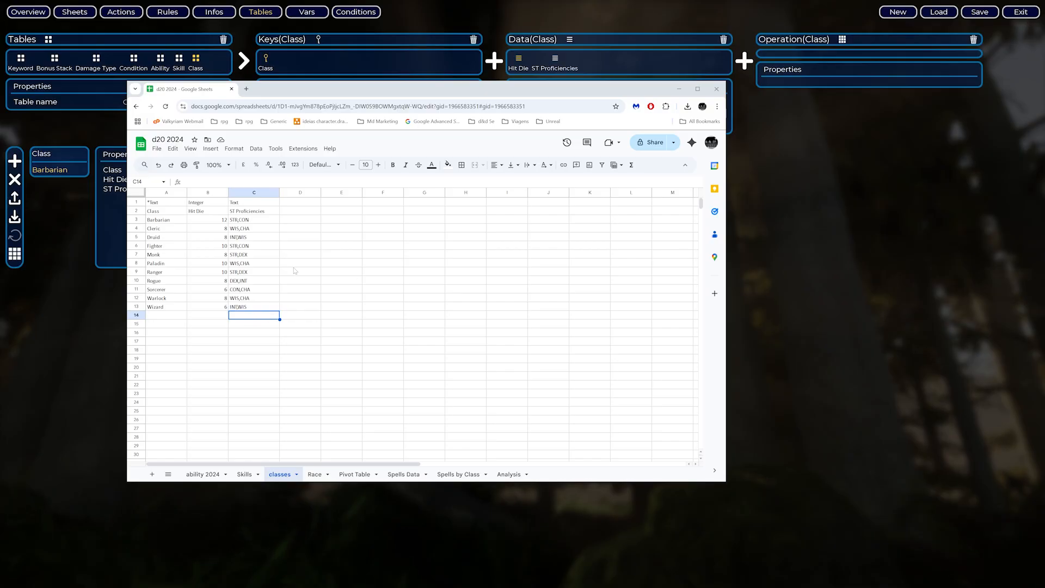
Download the completed classes sheet in comma-separated format as "d20 2024 - classes.csv" in the SpreadSheets folder
click(156, 149)
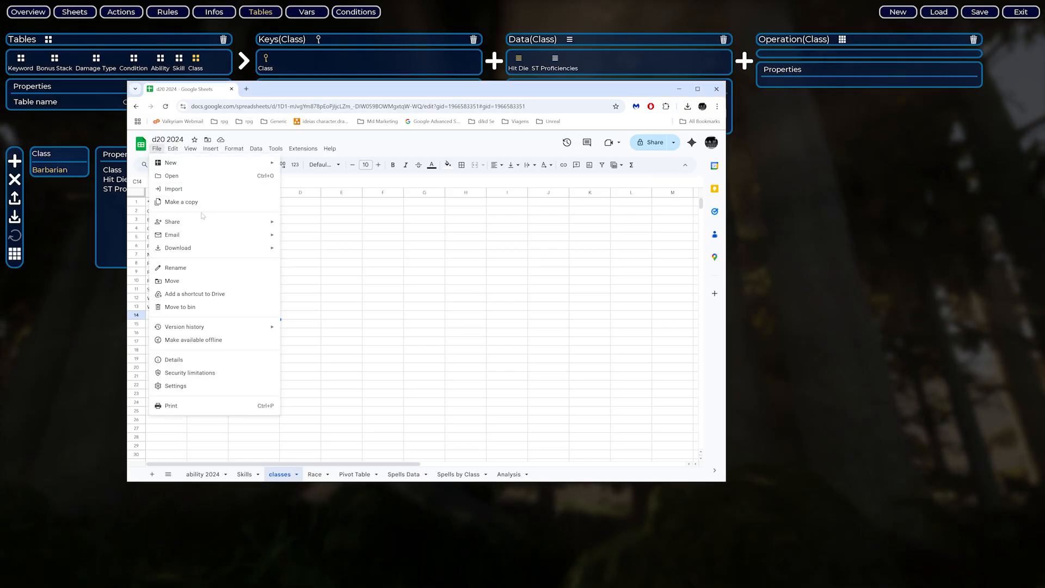
mouse_move(199, 248)
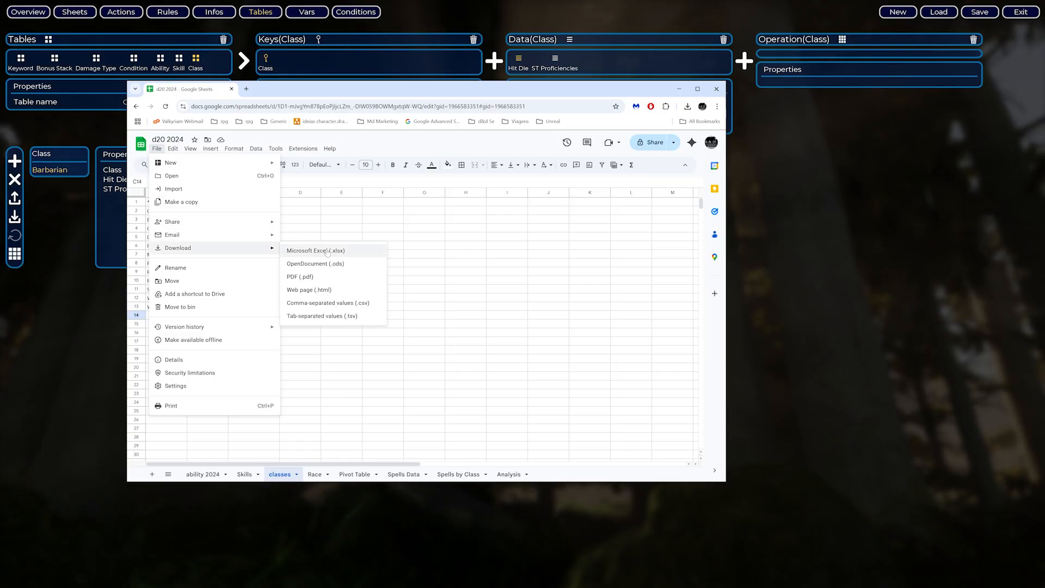
click(329, 304)
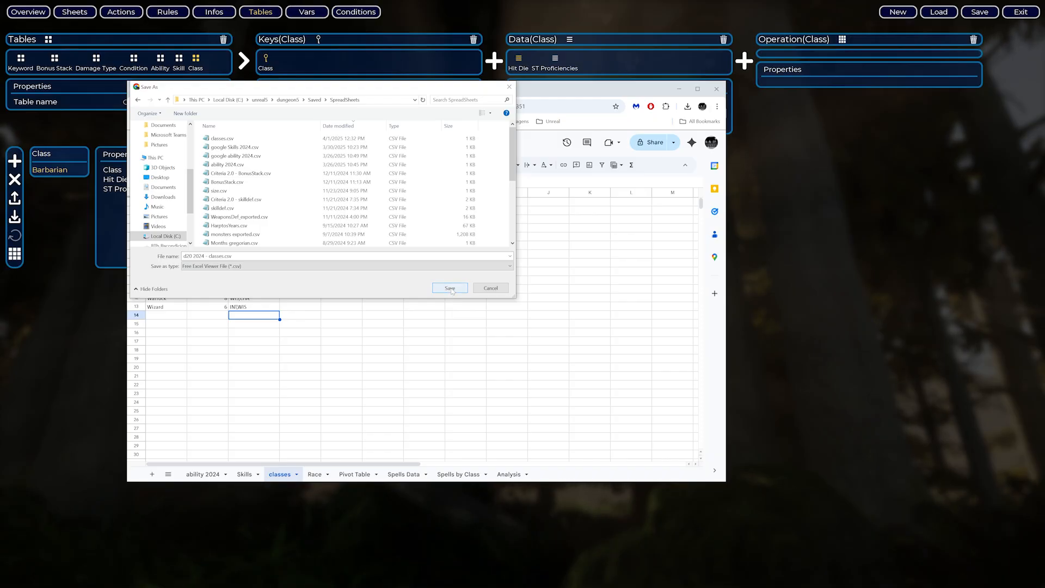
click(450, 288)
Switch back to the rules editor and import "d20 2024 - classes.csv", replacing the existing Class table
click(125, 231)
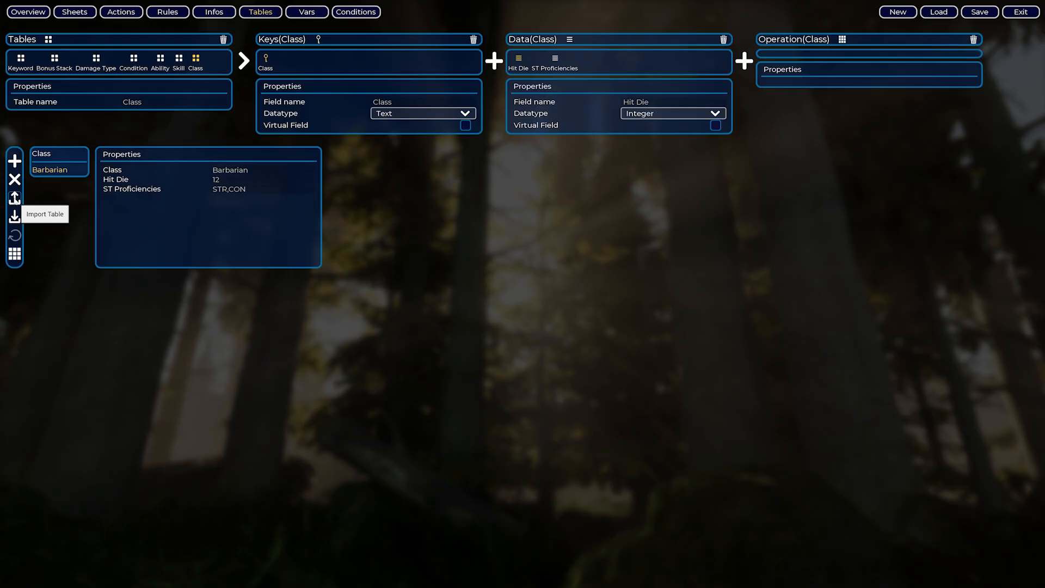
click(14, 199)
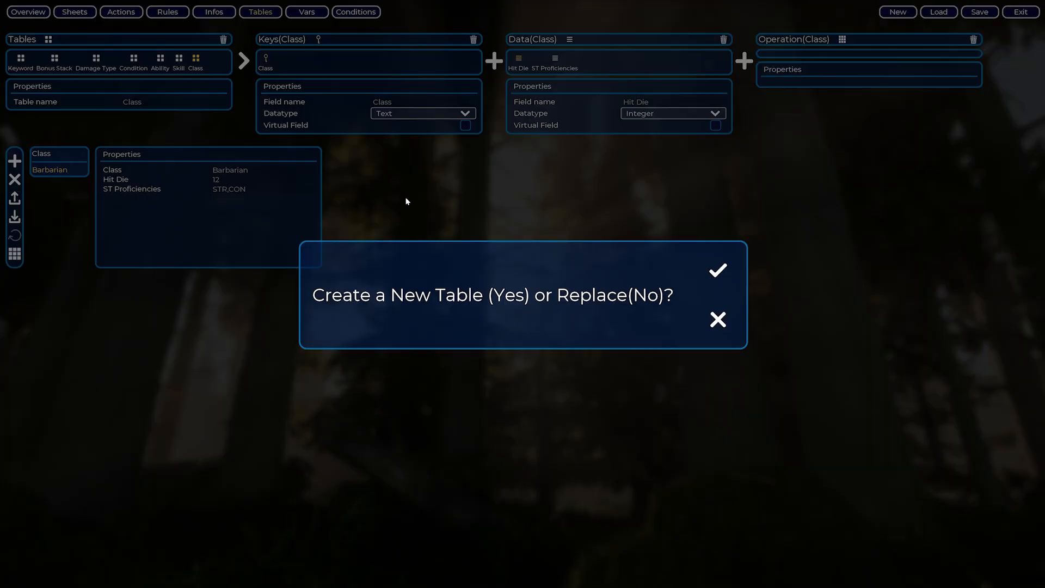
click(714, 331)
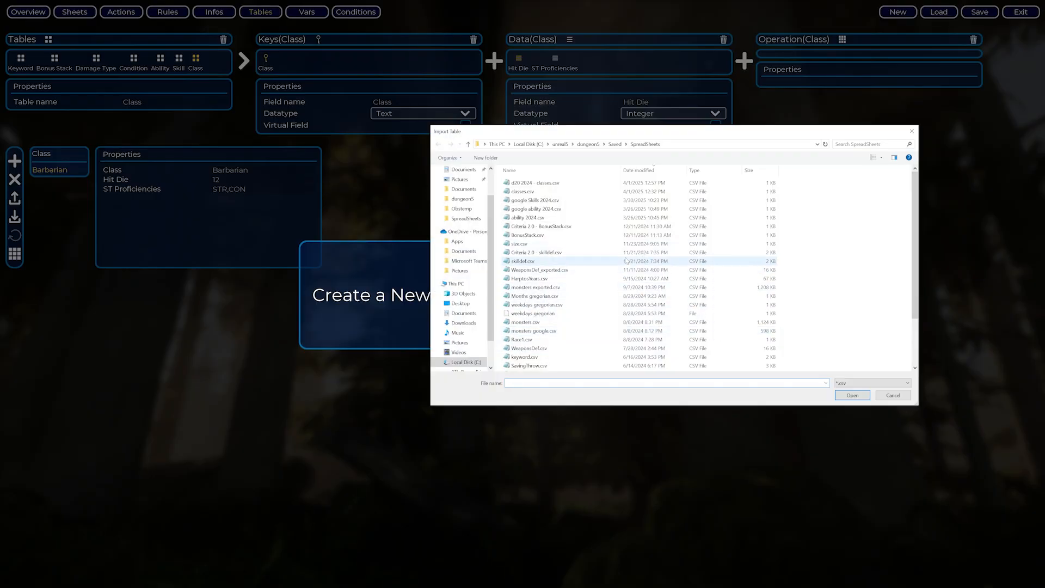
double_click(536, 183)
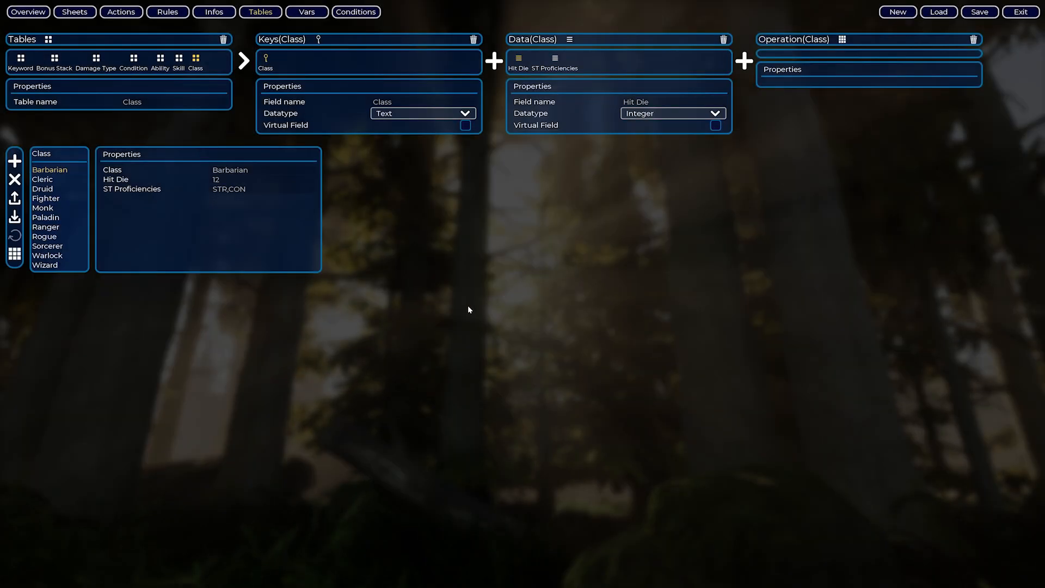
Examine the Hit Die and ST Proficiencies of several imported classes, such as Druid, Monk, Paladin and Wizard
click(43, 199)
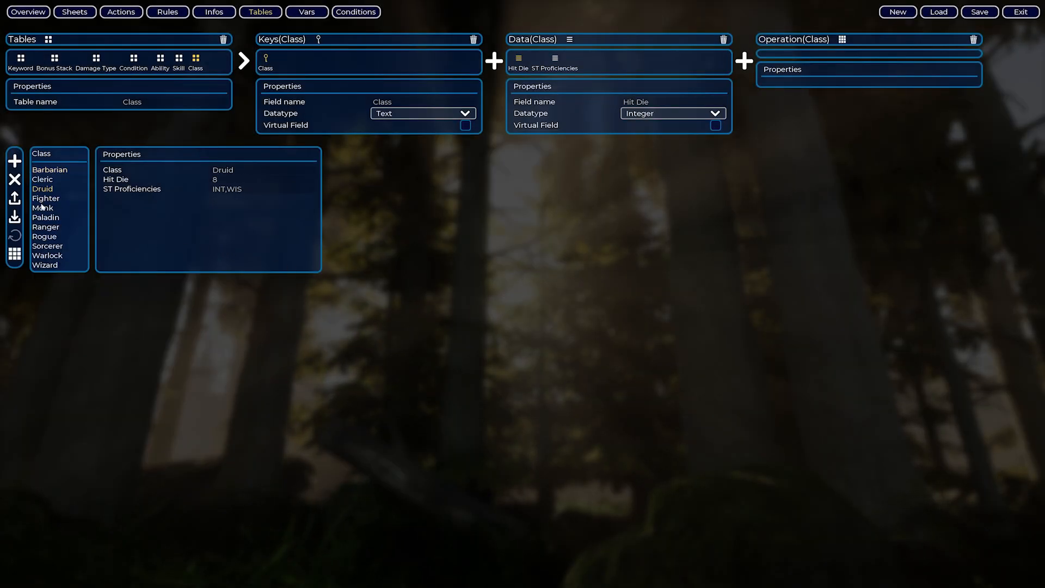
click(42, 210)
click(42, 218)
click(40, 227)
click(42, 237)
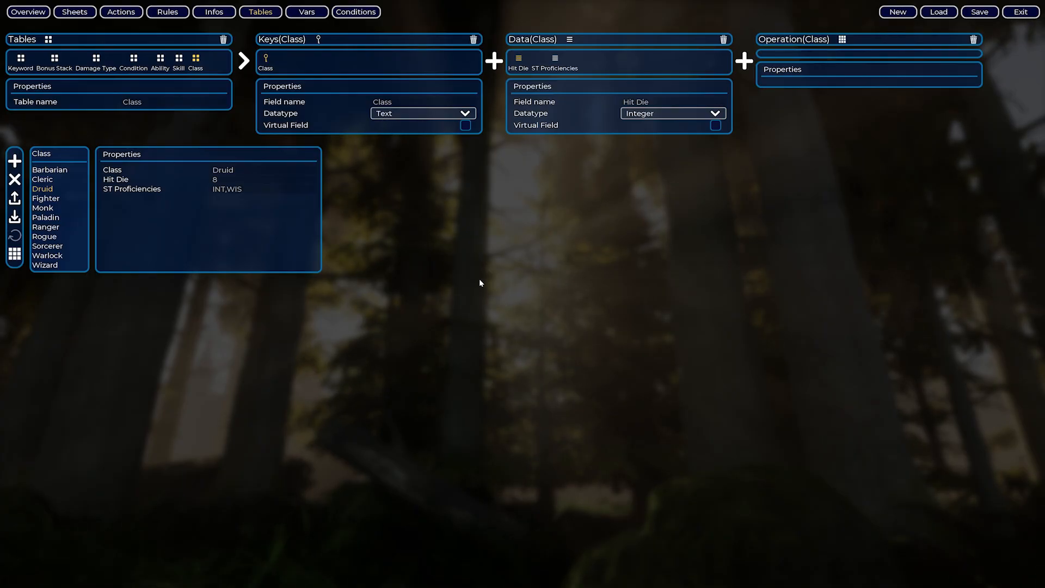
click(54, 200)
click(52, 209)
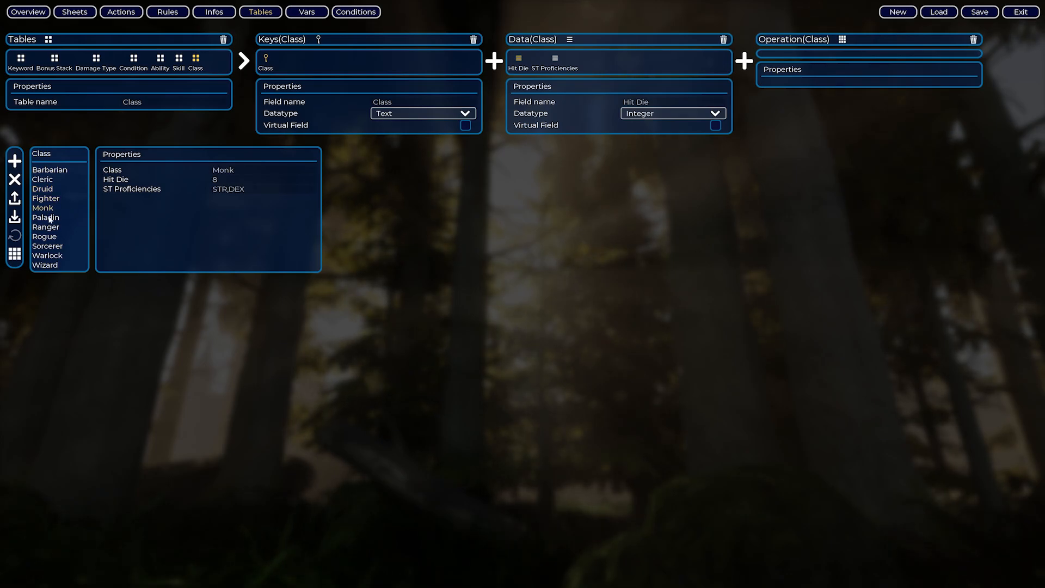
click(49, 217)
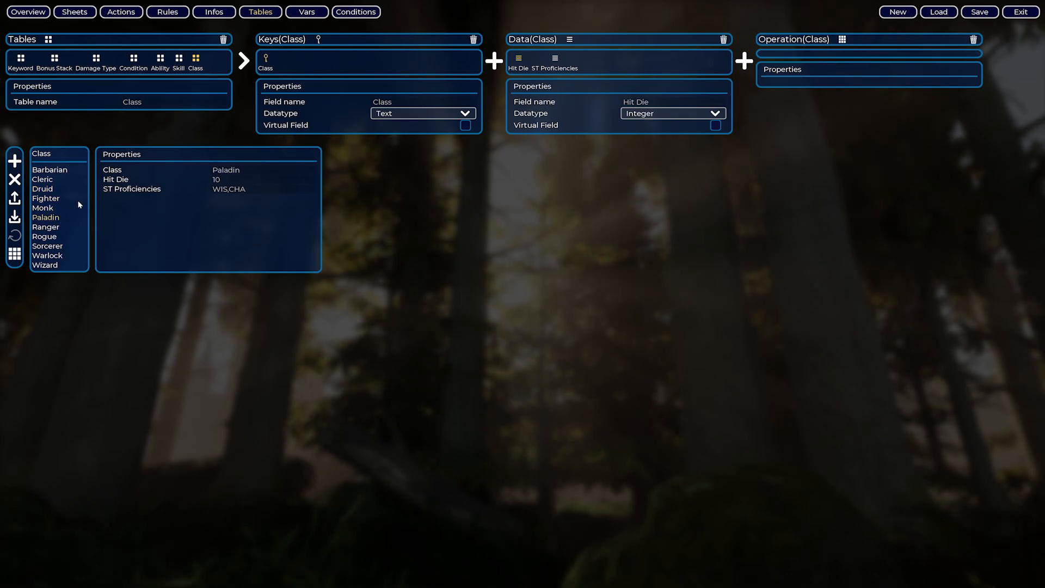
click(54, 265)
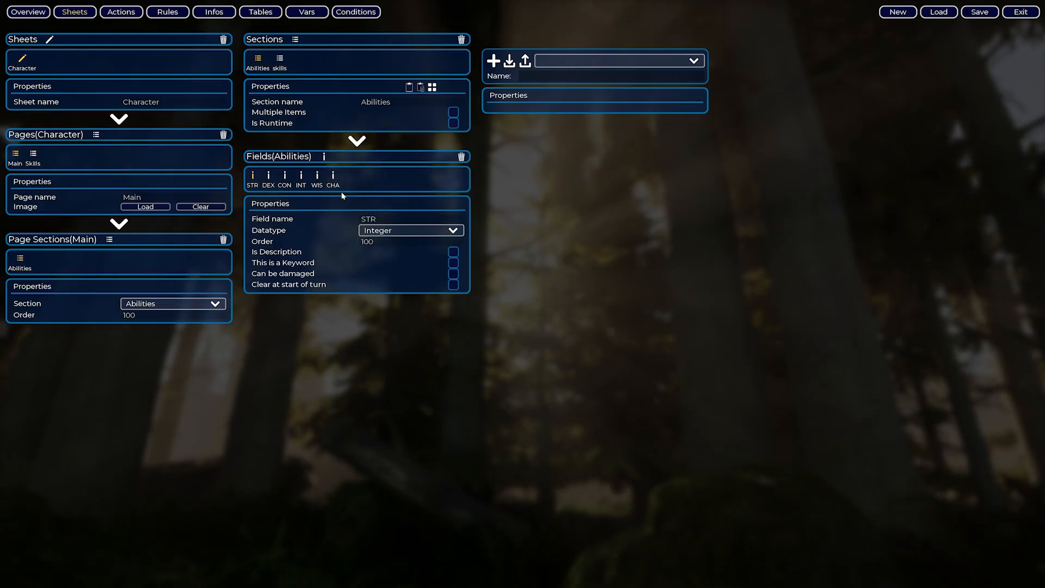
Add a new sheet section named Classes and enable Multiple Items for it
click(295, 40)
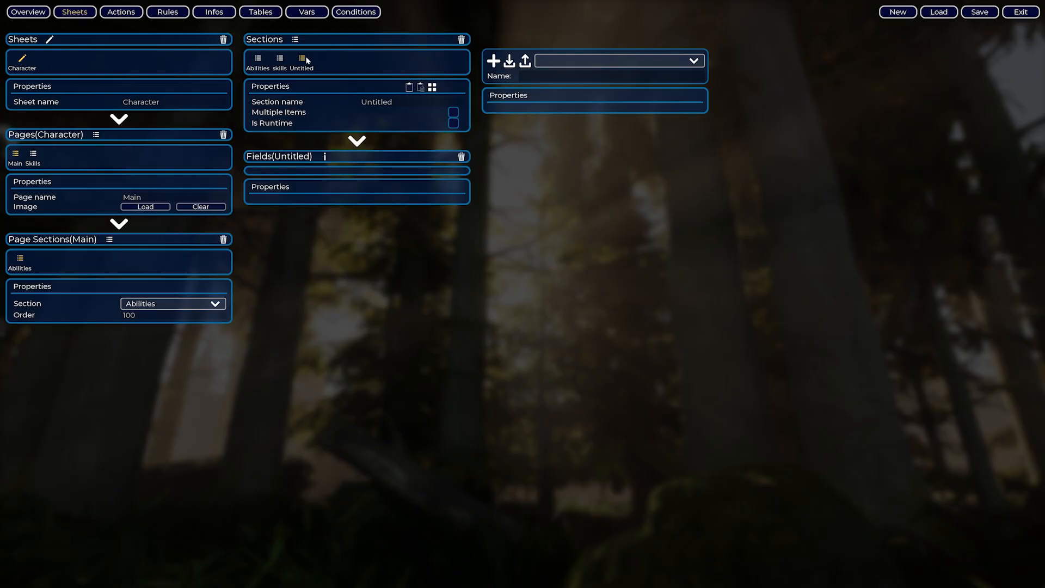
text(Cl)
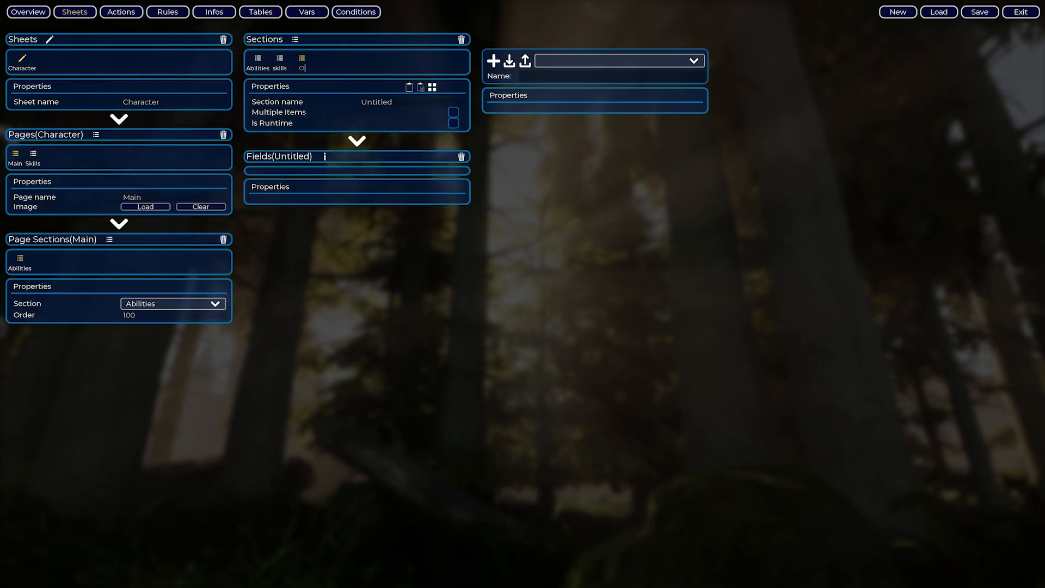
text(asses)
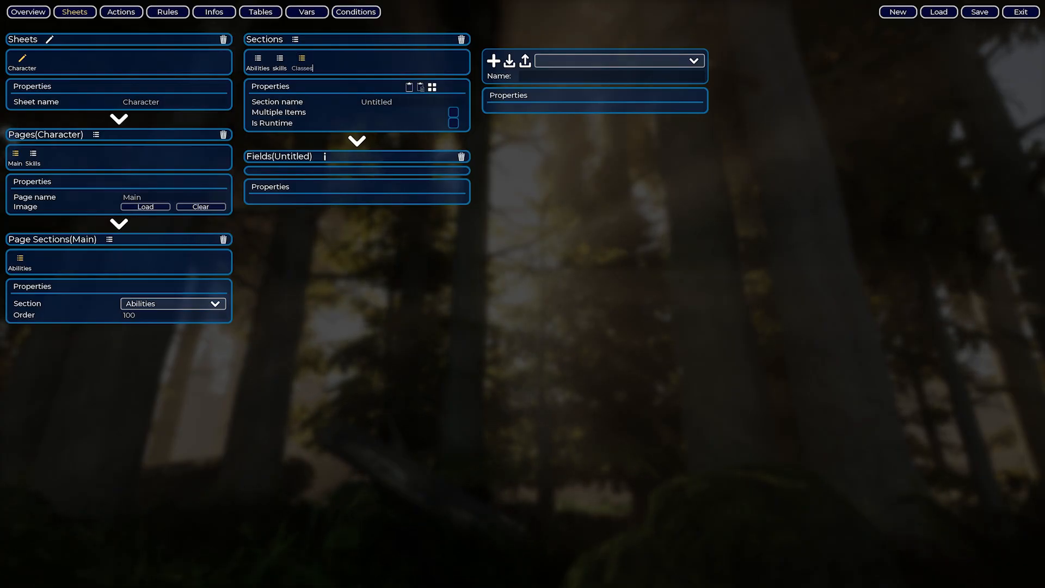
key(Return)
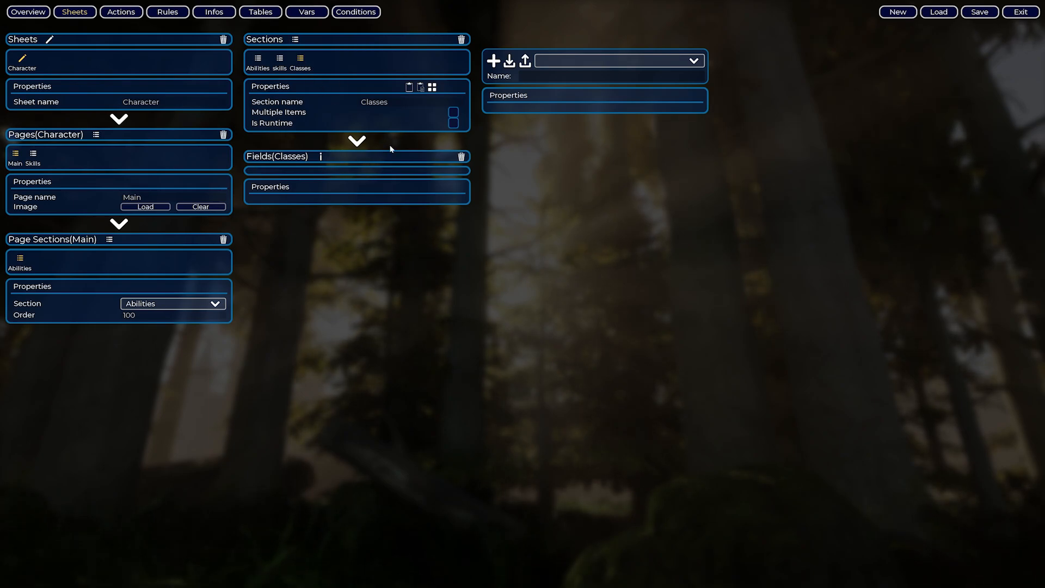
mouse_move(299, 116)
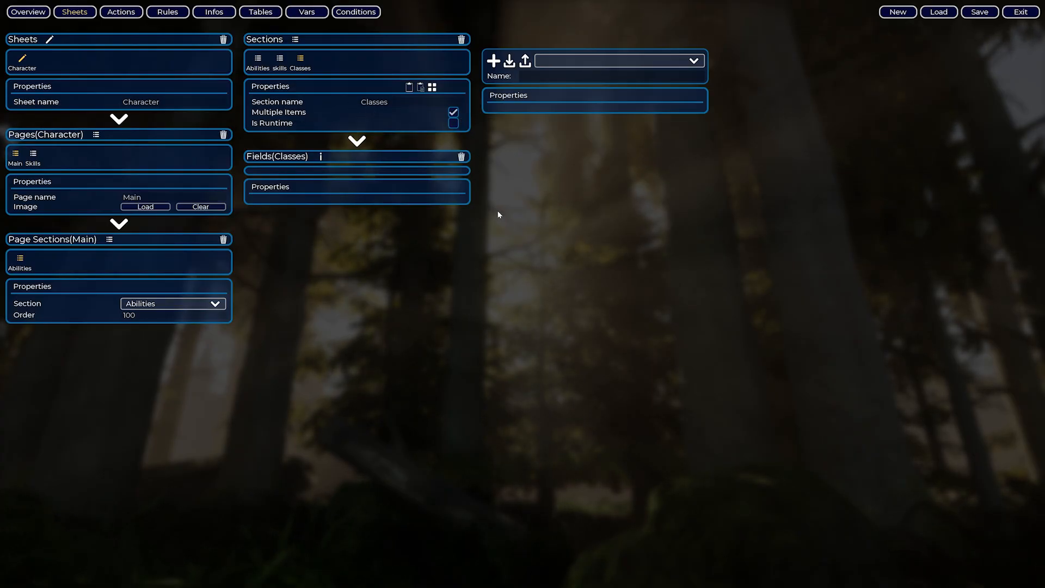
Add a field named Class to the Classes section
click(320, 158)
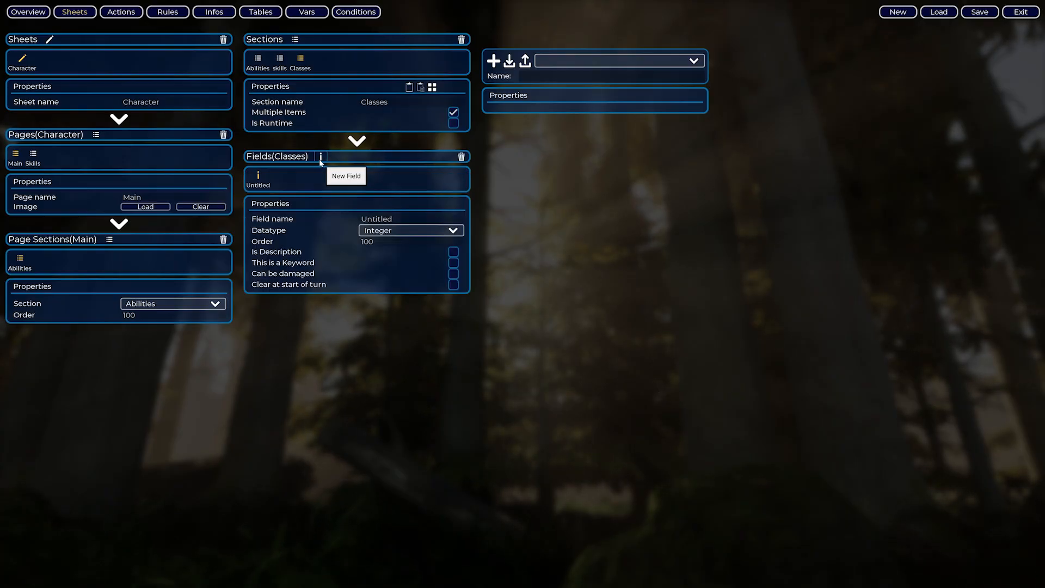
click(376, 219)
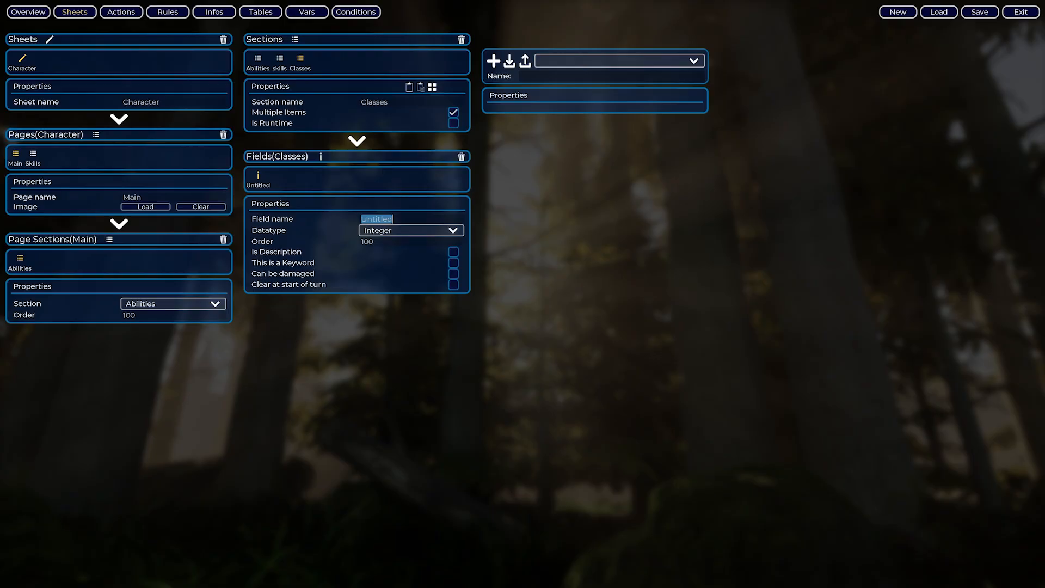
text(Class)
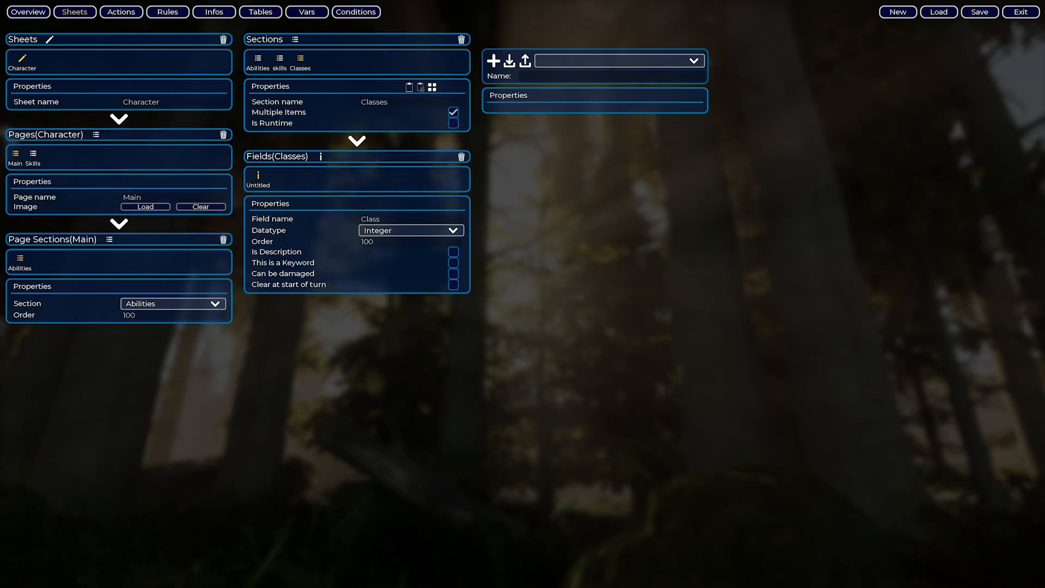
key(Return)
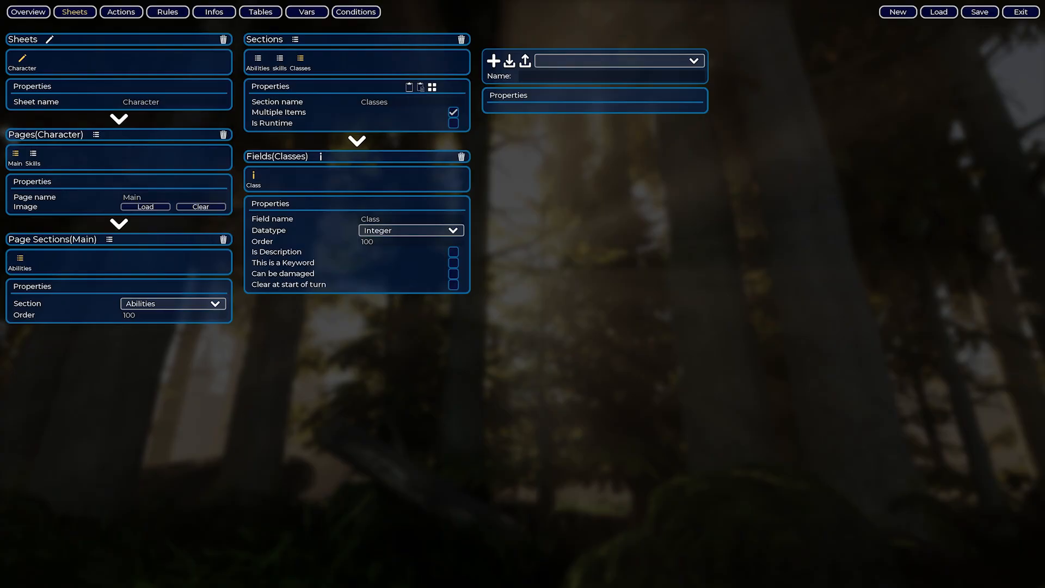
Set the Class field's datatype to Table and link it to the Class table
click(376, 231)
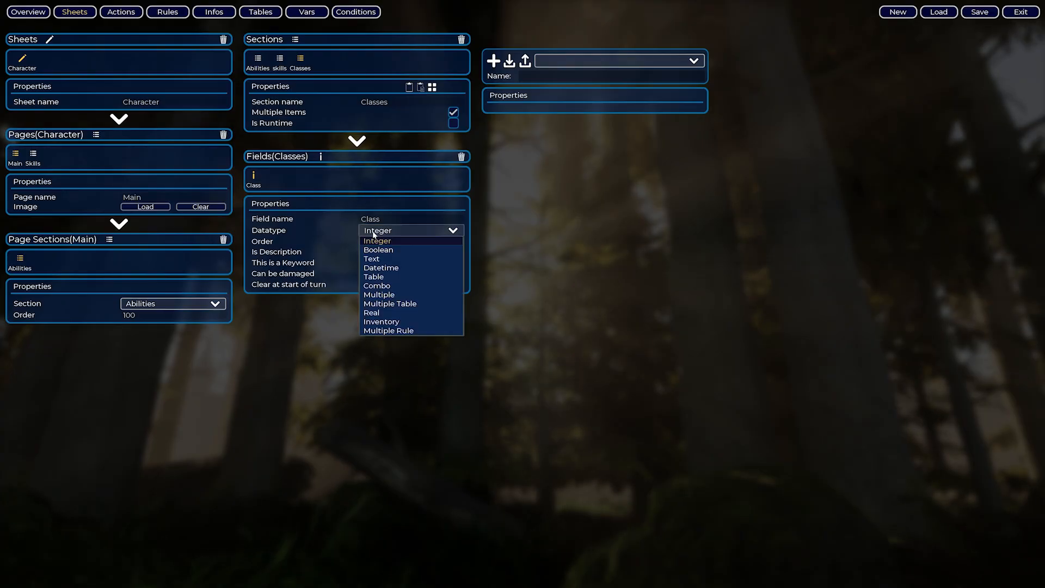
click(379, 277)
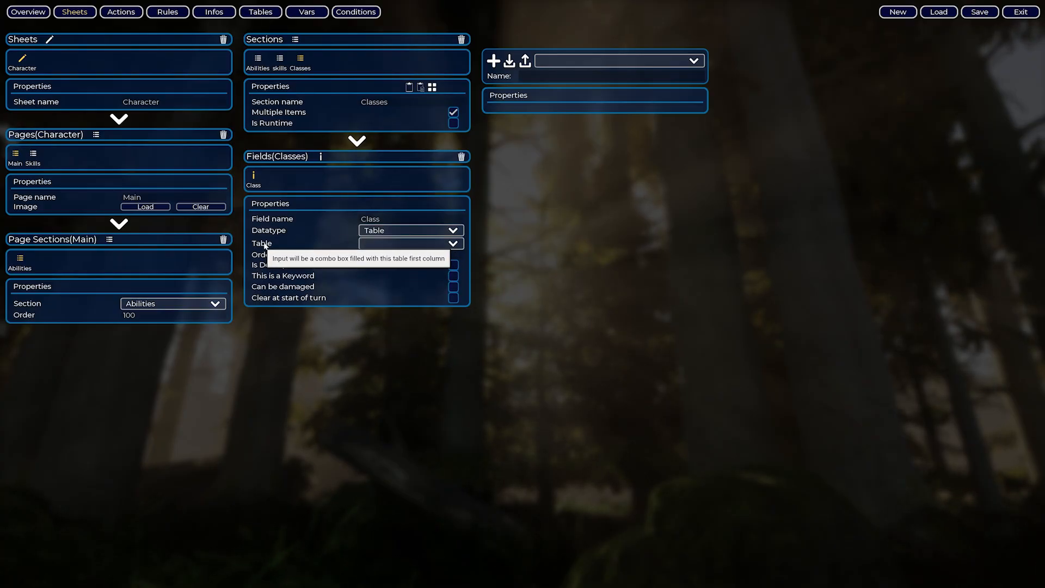
click(395, 245)
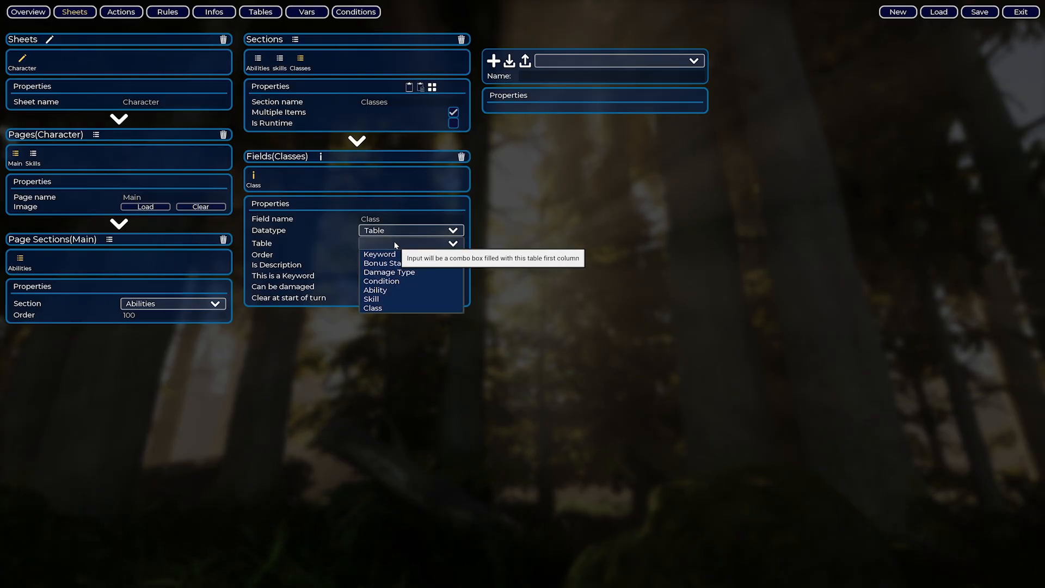
click(398, 309)
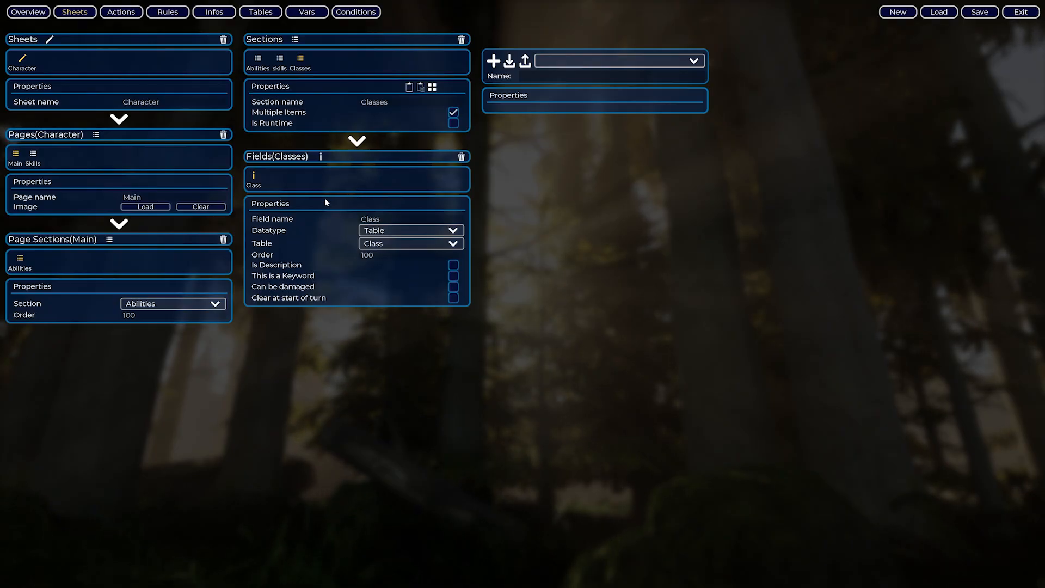
Add a second field named Level to the Classes section
click(321, 158)
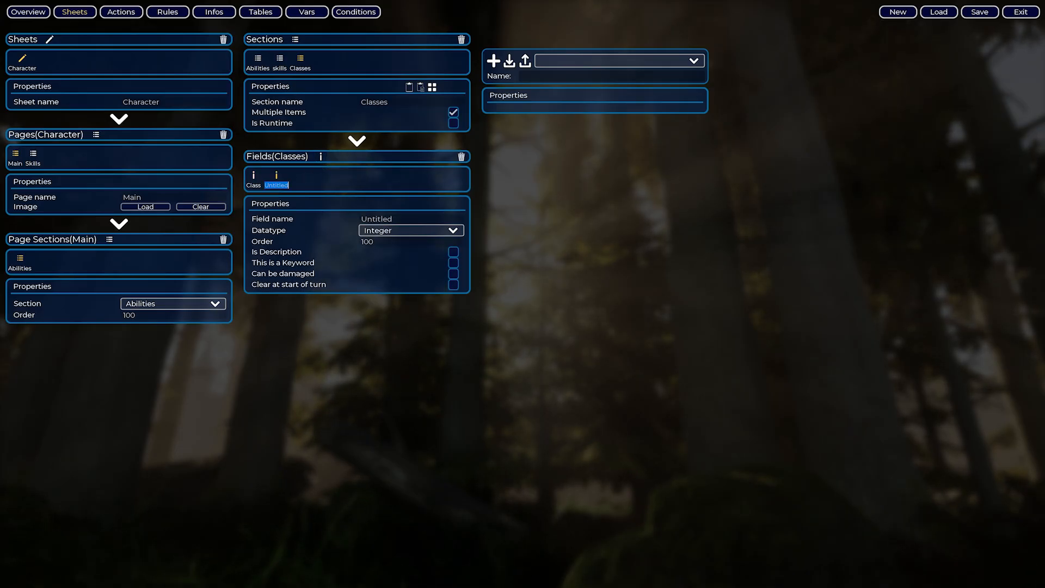
text(Level)
key(Return)
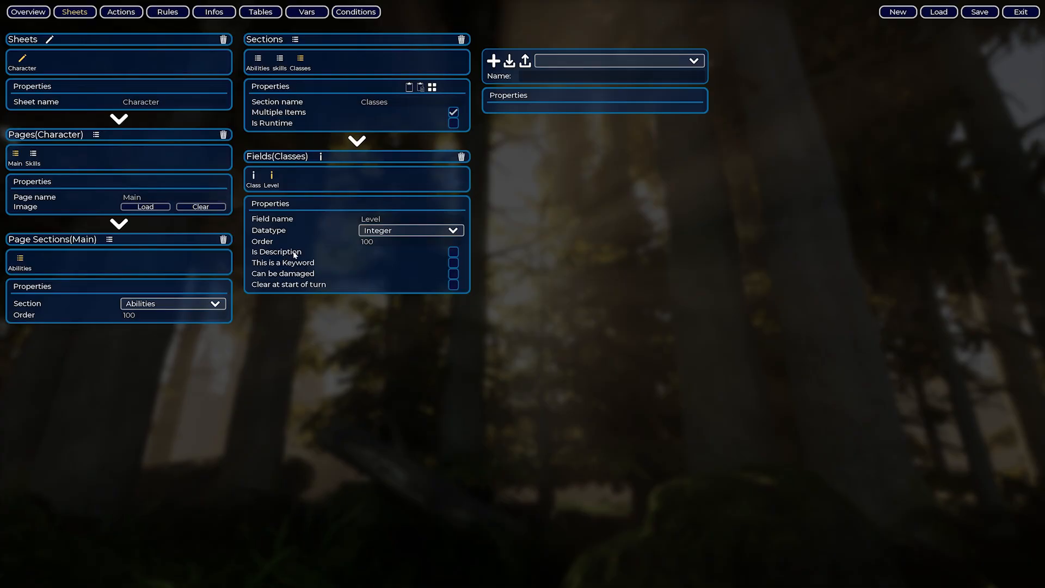
Enable Is Description for the Class field
mouse_move(292, 253)
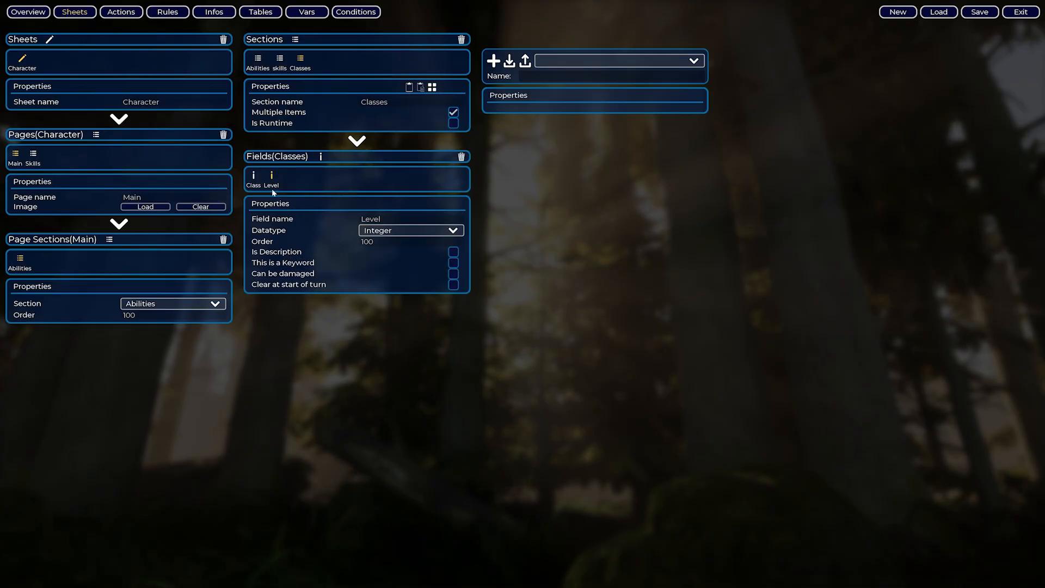
click(254, 175)
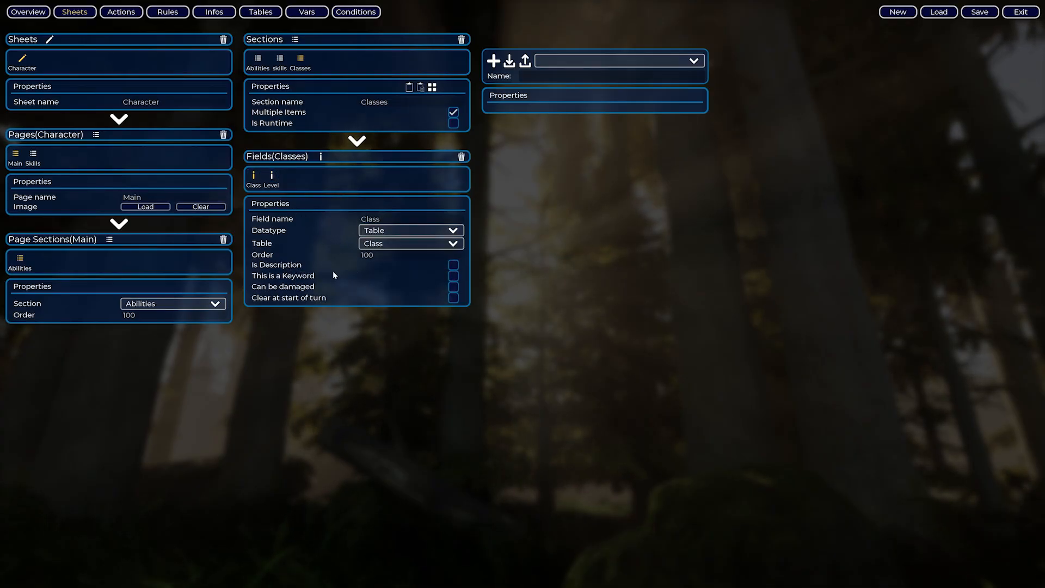
mouse_move(451, 271)
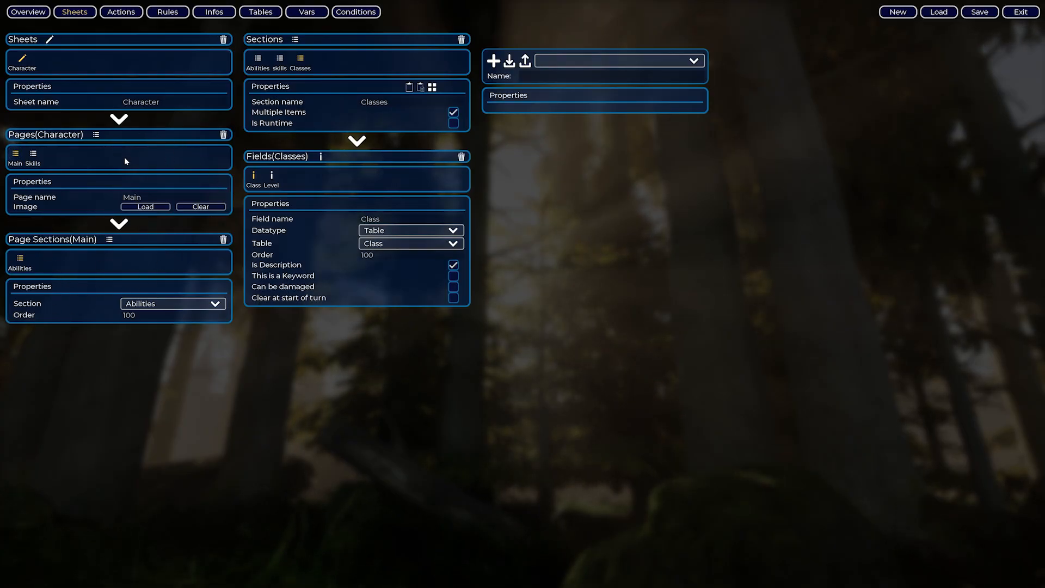
Add a new page named Classes to the Character sheet
click(96, 135)
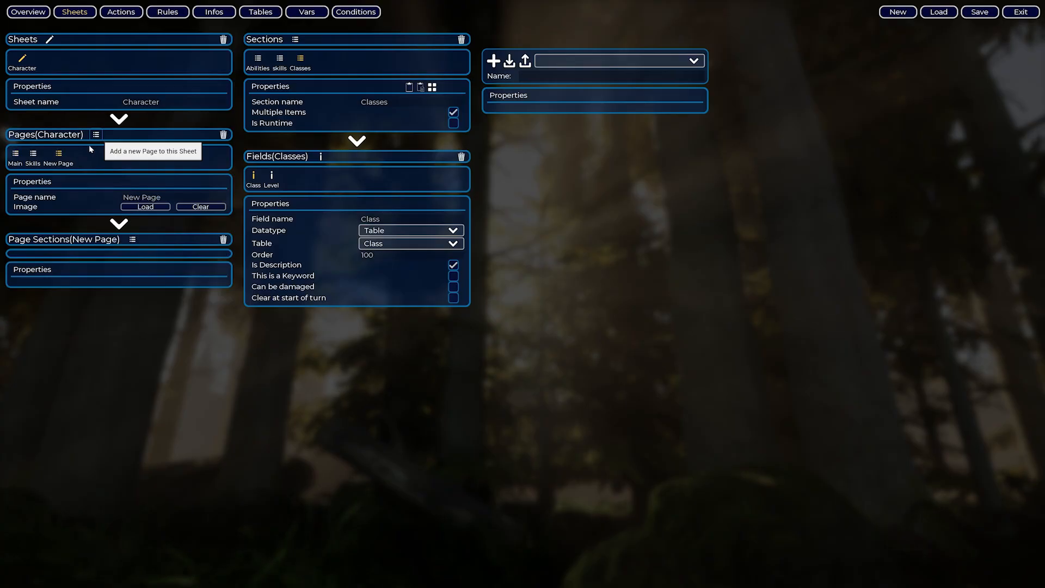
double_click(66, 163)
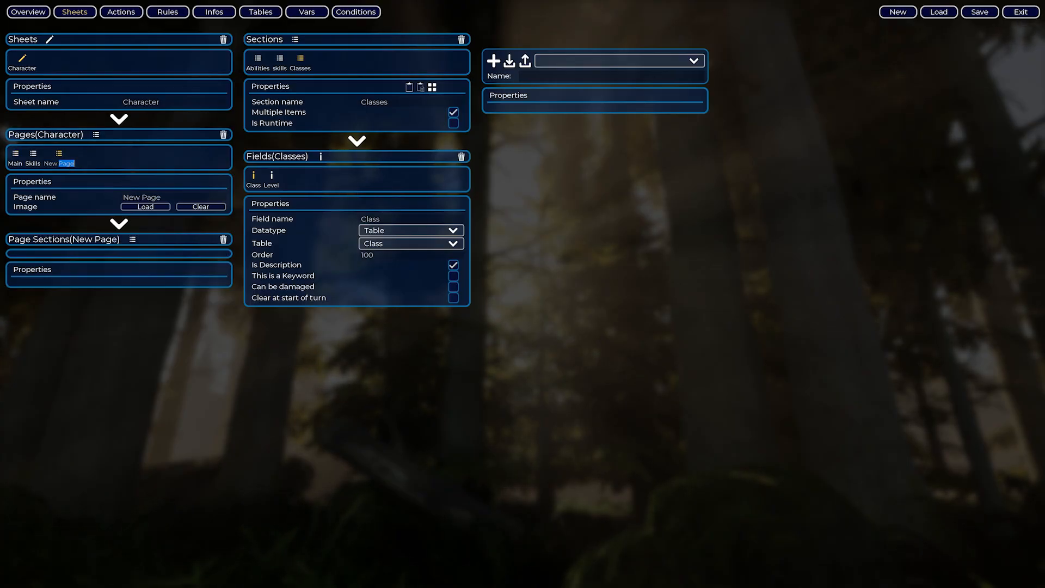
key(BackSpace)
key(BackSpace)
key(BackSpace)
text(C)
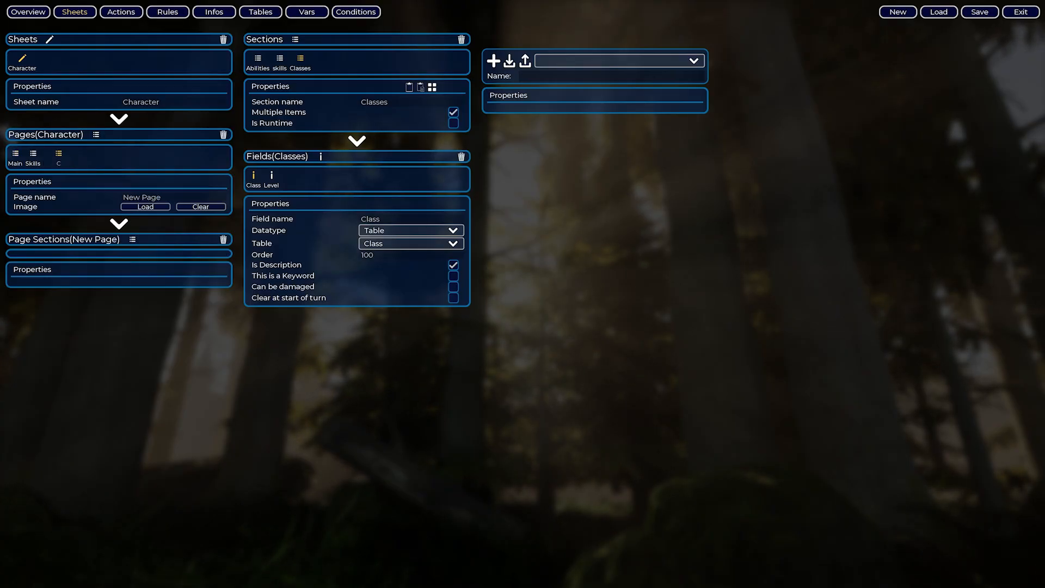
text(lasses)
key(Return)
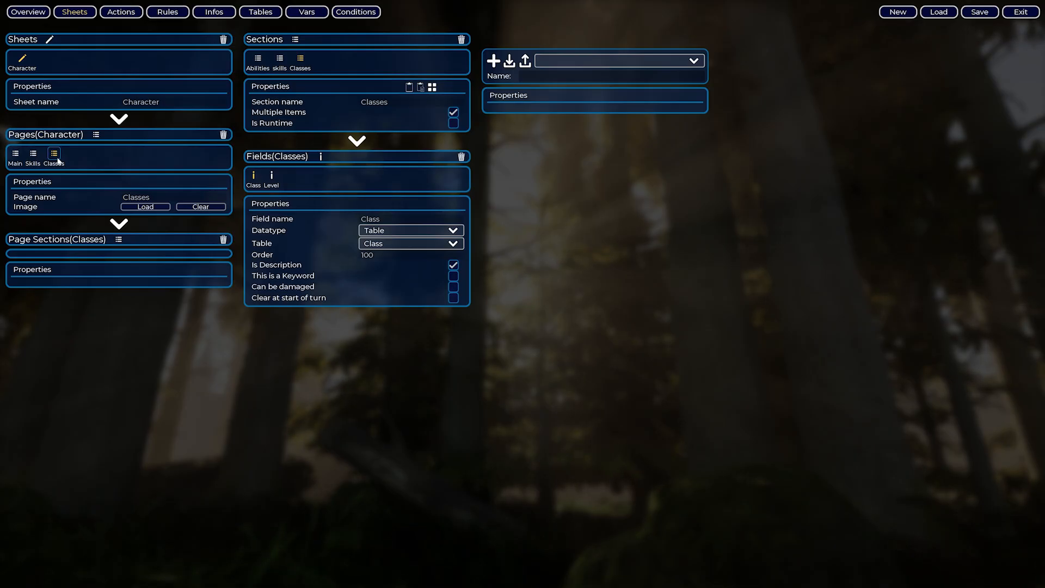
Add a page section to the Classes page and assign the Classes section to it
click(118, 239)
click(150, 303)
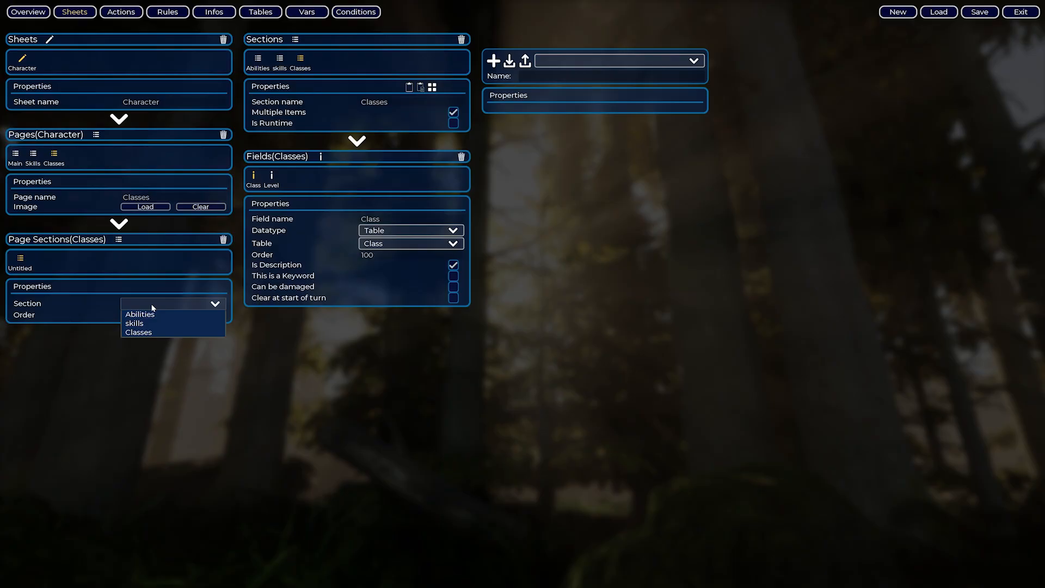
click(154, 333)
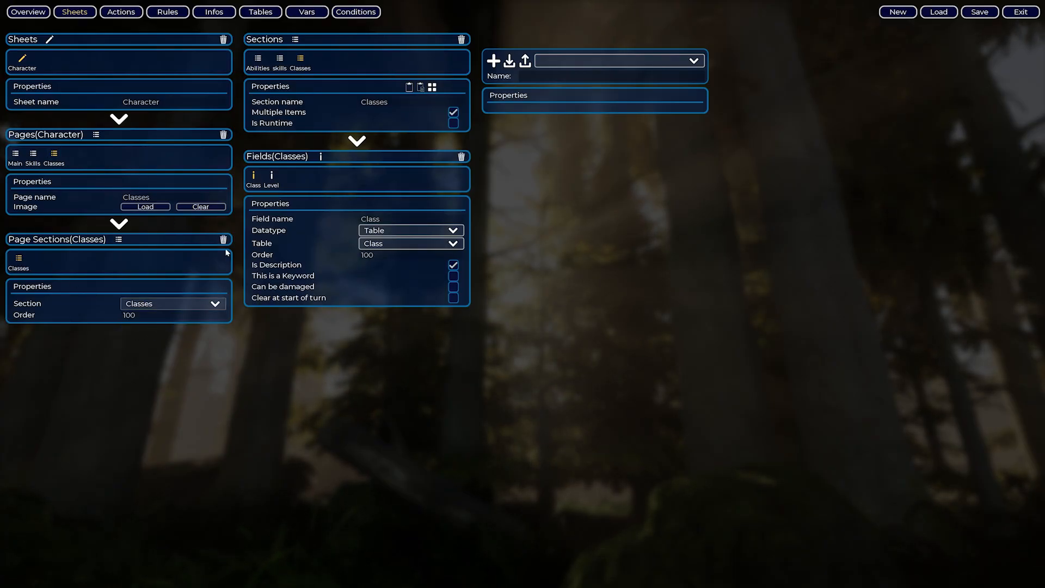
Load the character file Konnorian.c2char and view its Skills page, ending on its Classes page
click(525, 60)
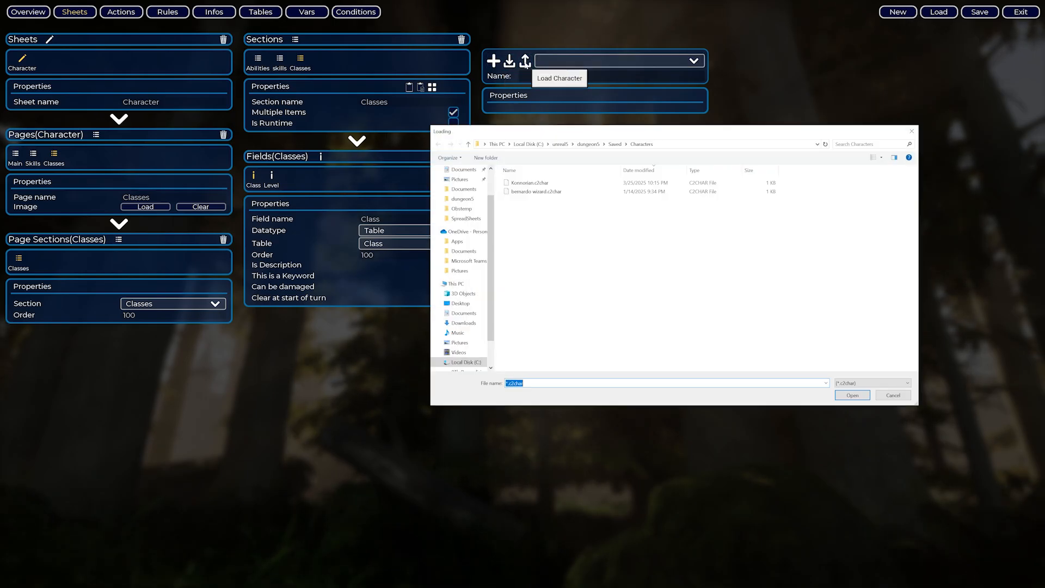
double_click(555, 184)
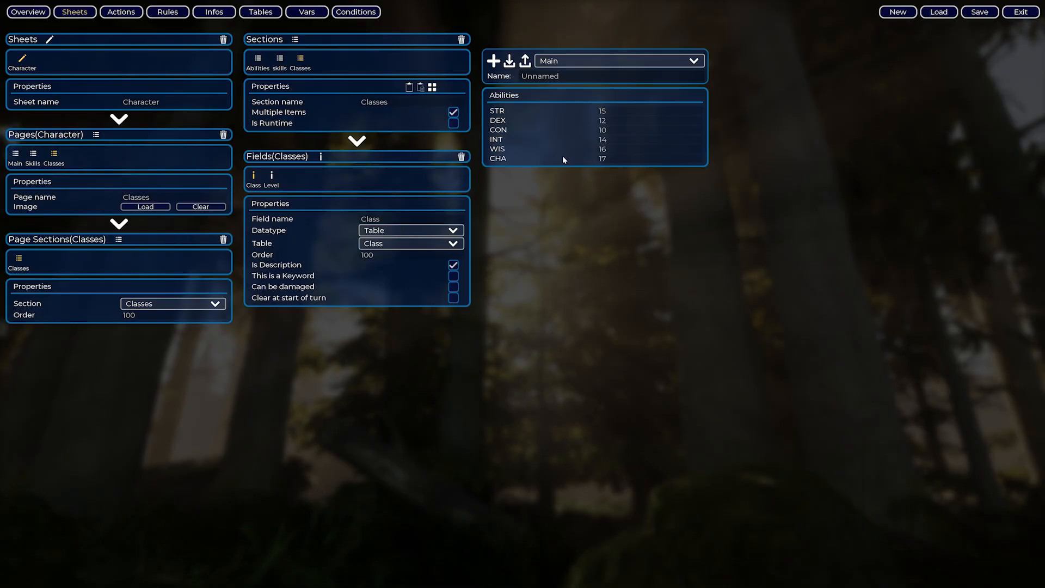
click(561, 61)
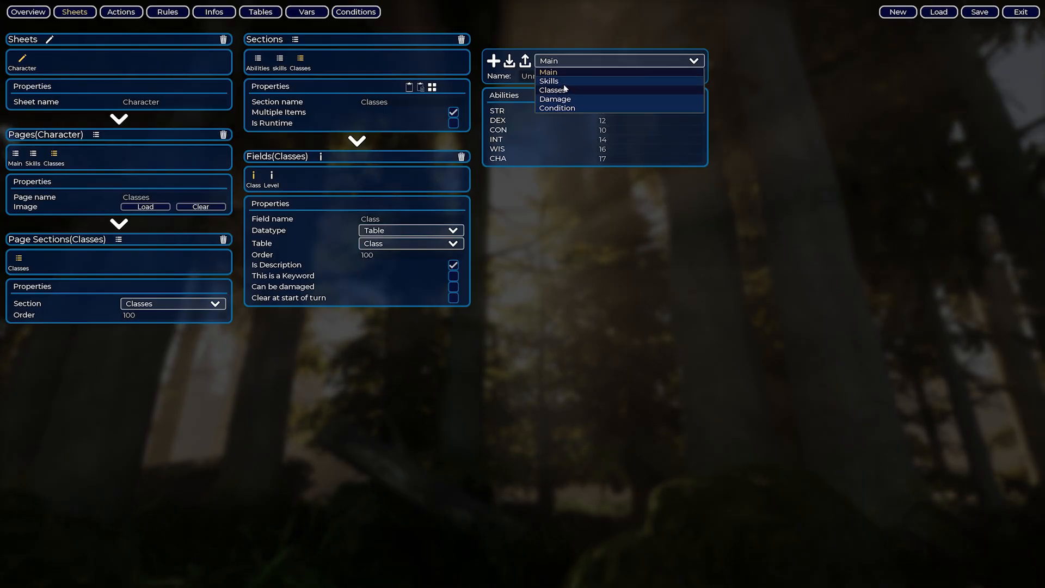
click(564, 85)
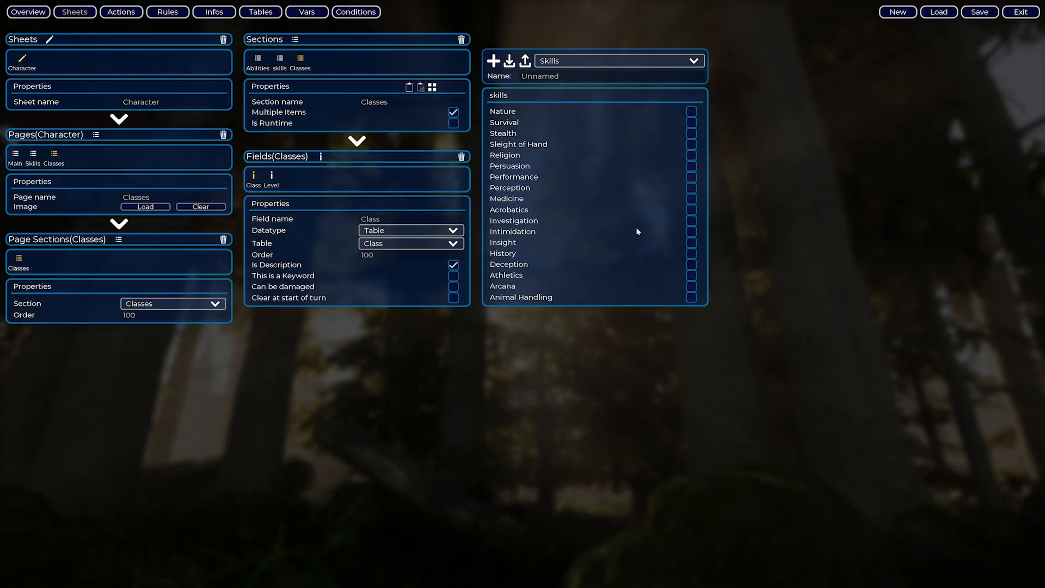
click(566, 61)
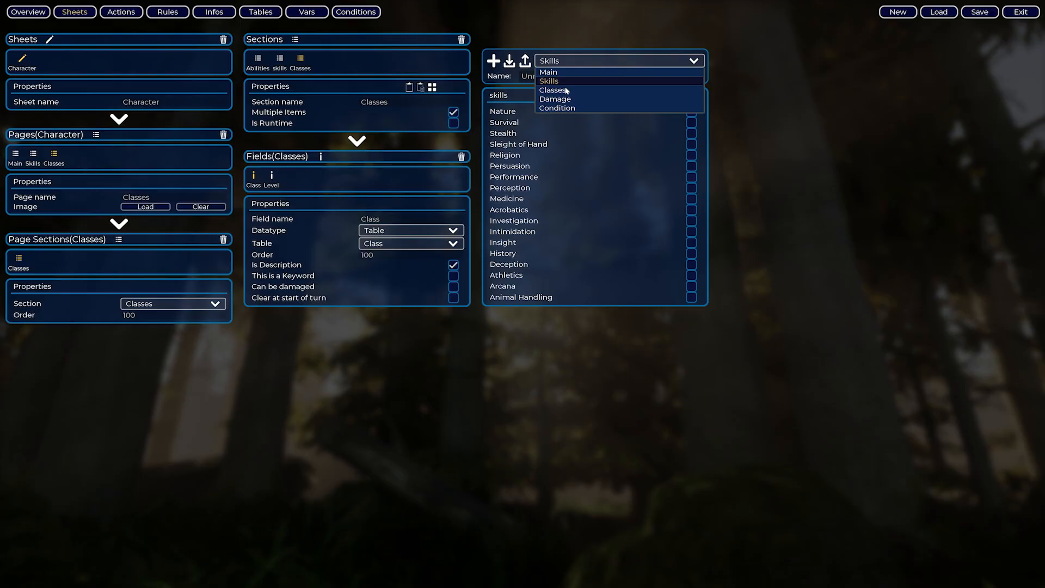
click(553, 89)
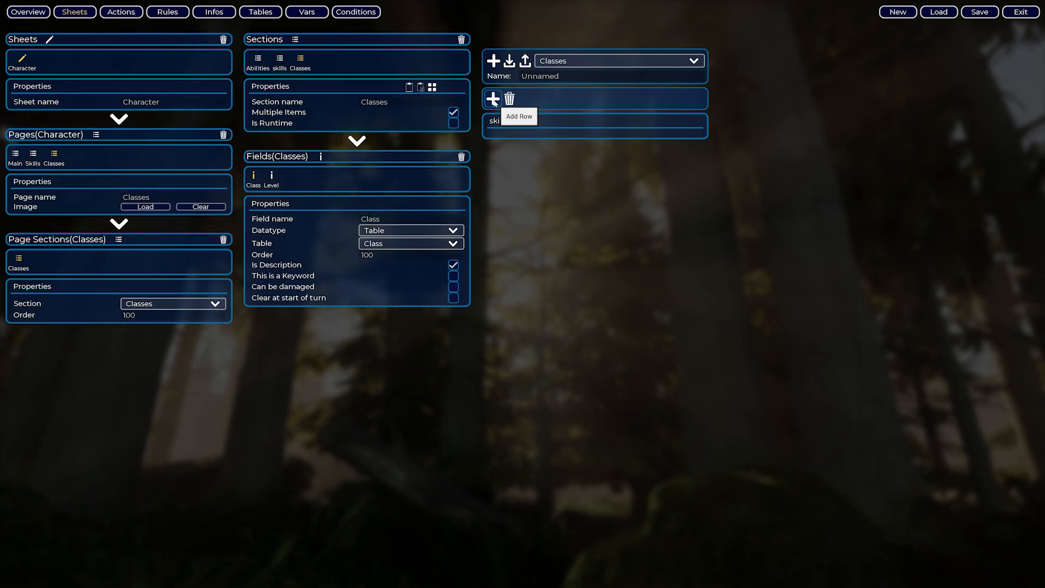
Add a class row to the character with Paladin as the class and level 2
click(493, 100)
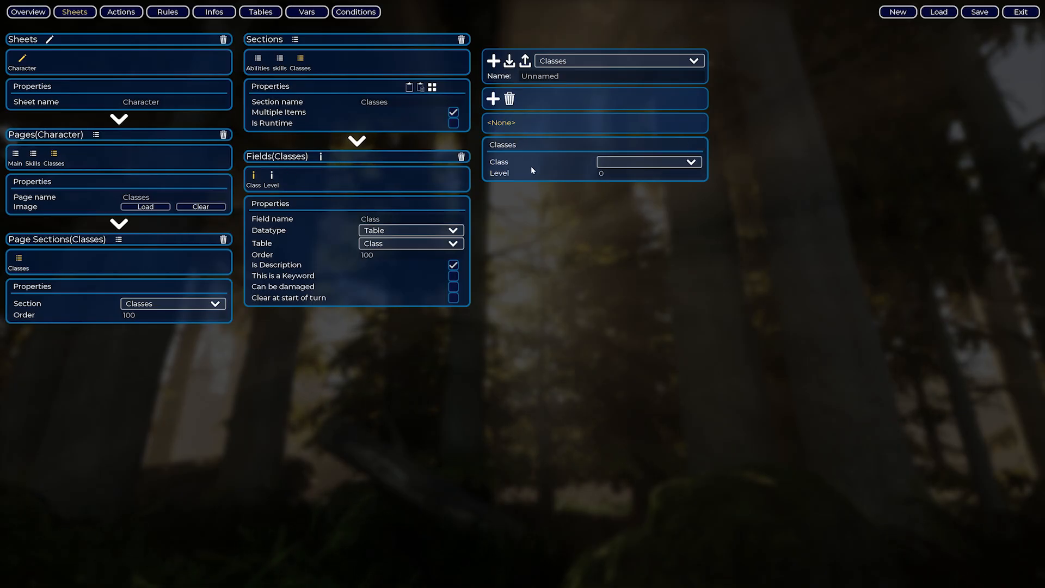
click(630, 166)
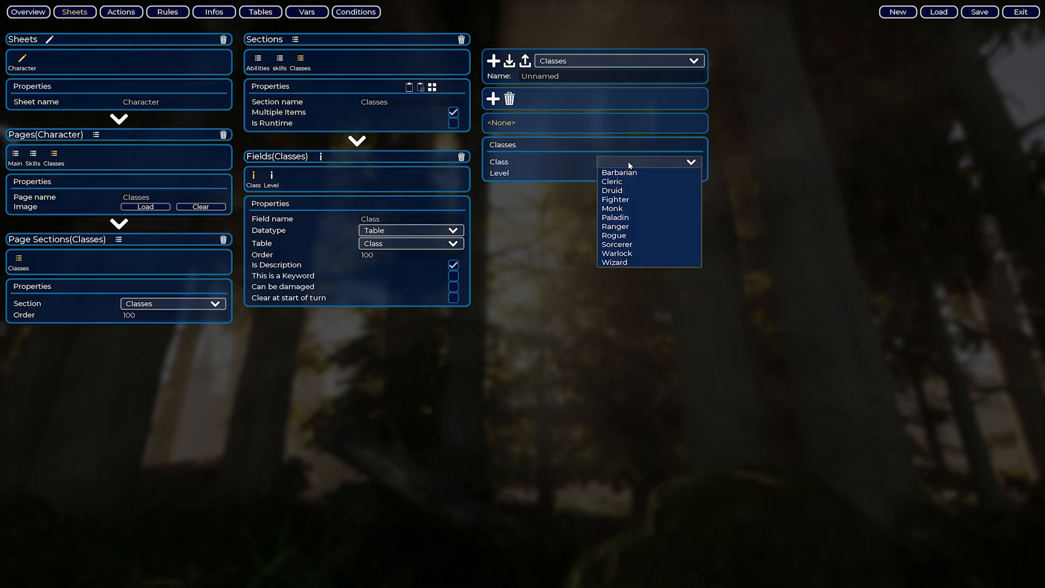
click(630, 219)
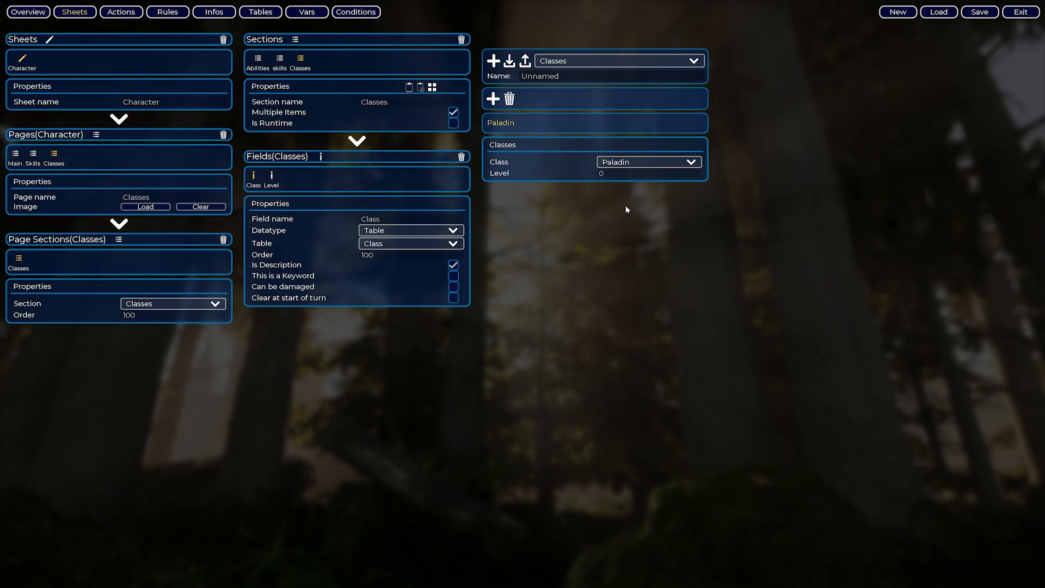
drag(604, 173, 598, 173)
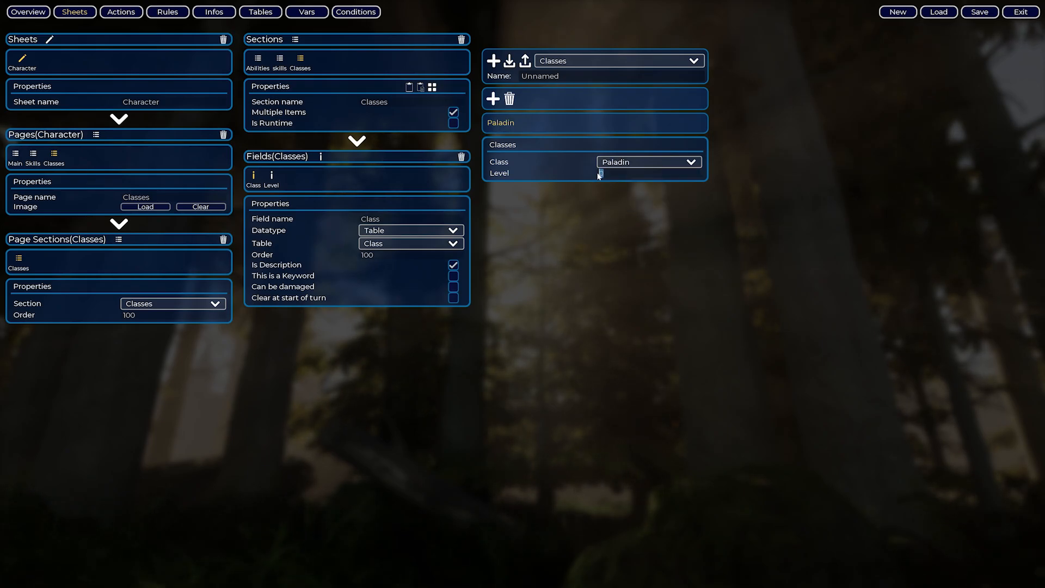
text(2)
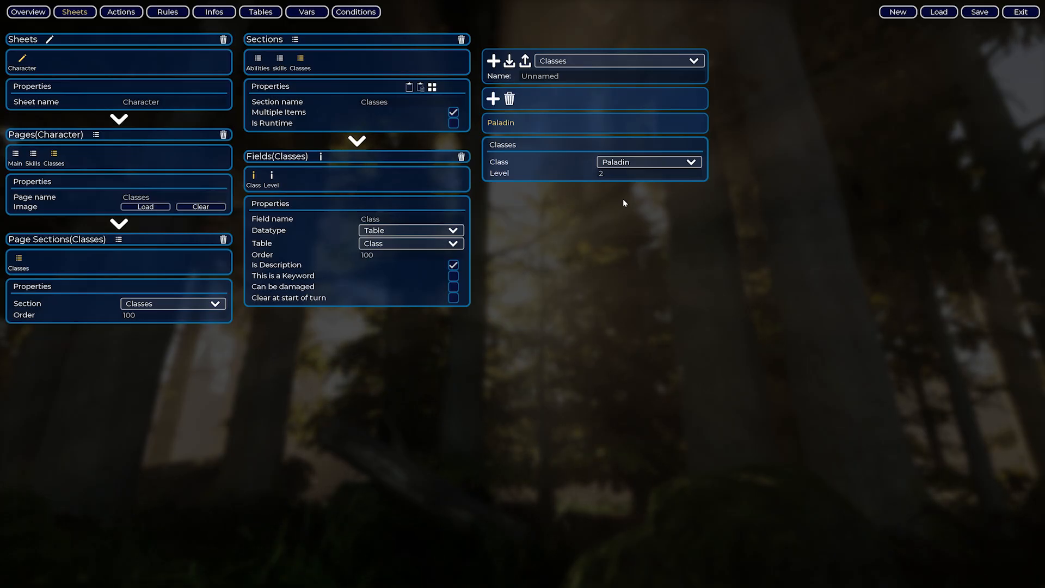
Add a second class row for Ranger at level 1 and compare it with the Paladin row
click(494, 104)
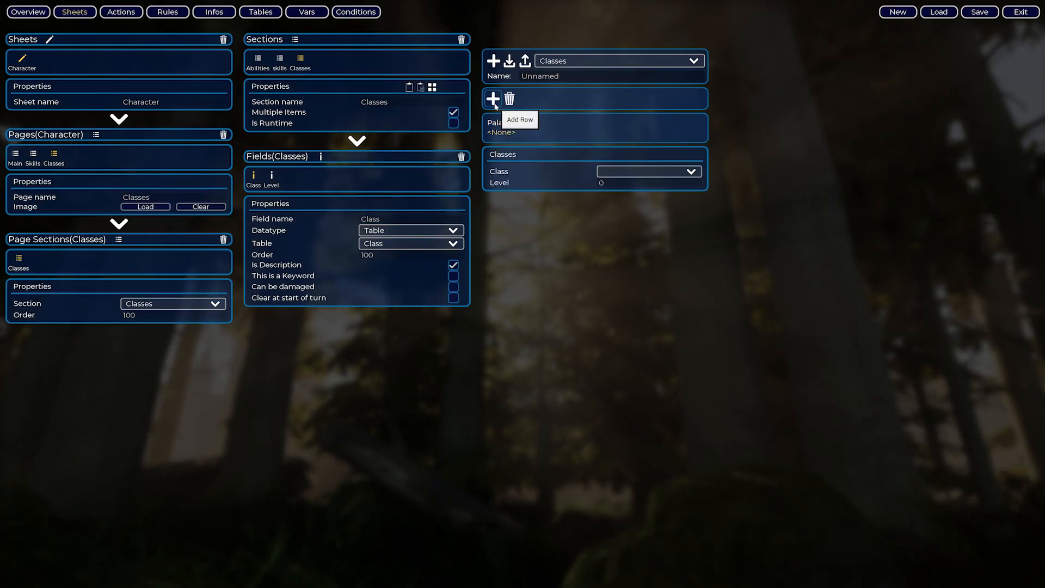
click(634, 174)
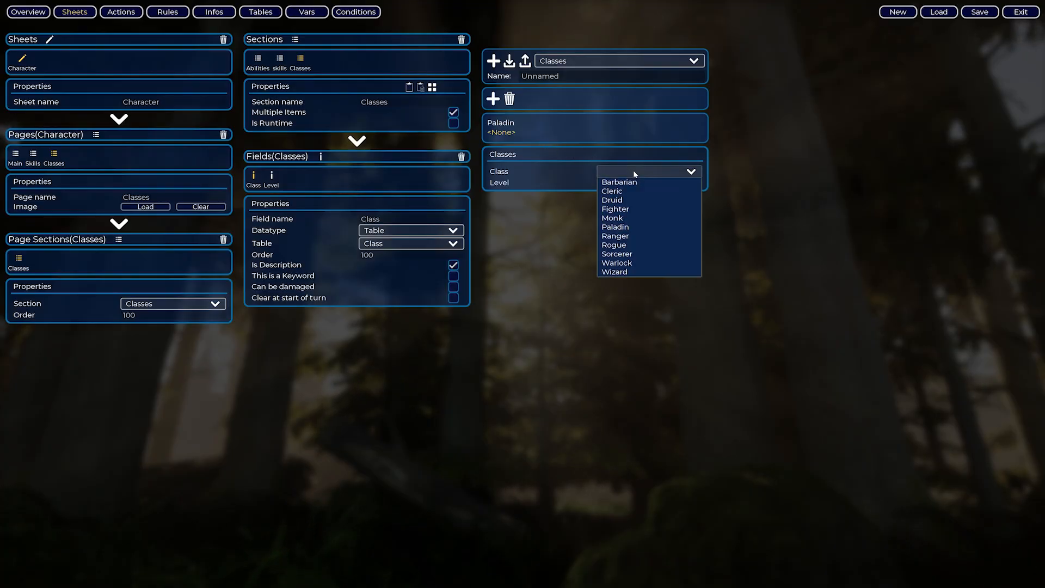
click(632, 235)
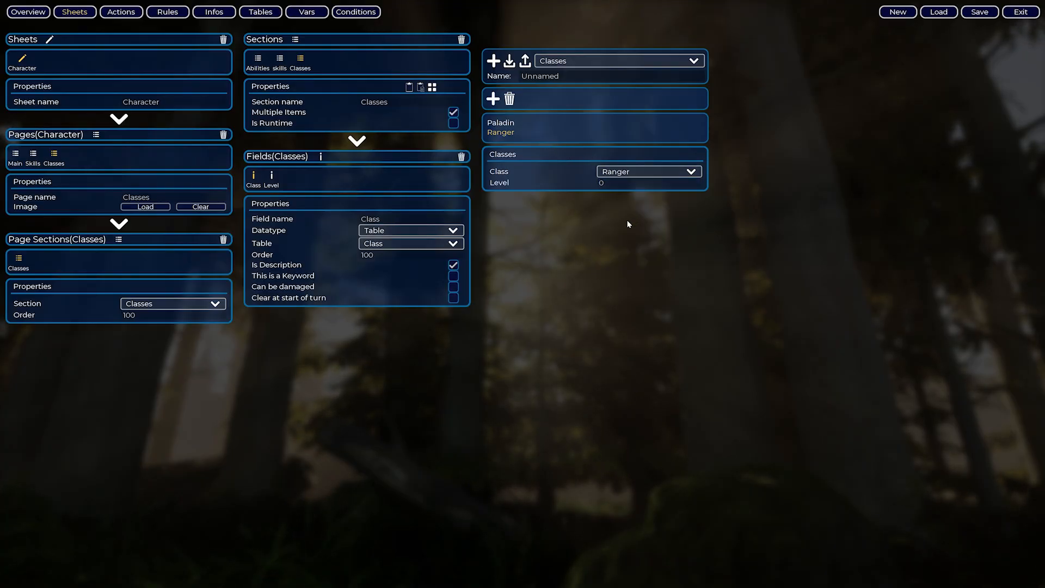
text(1)
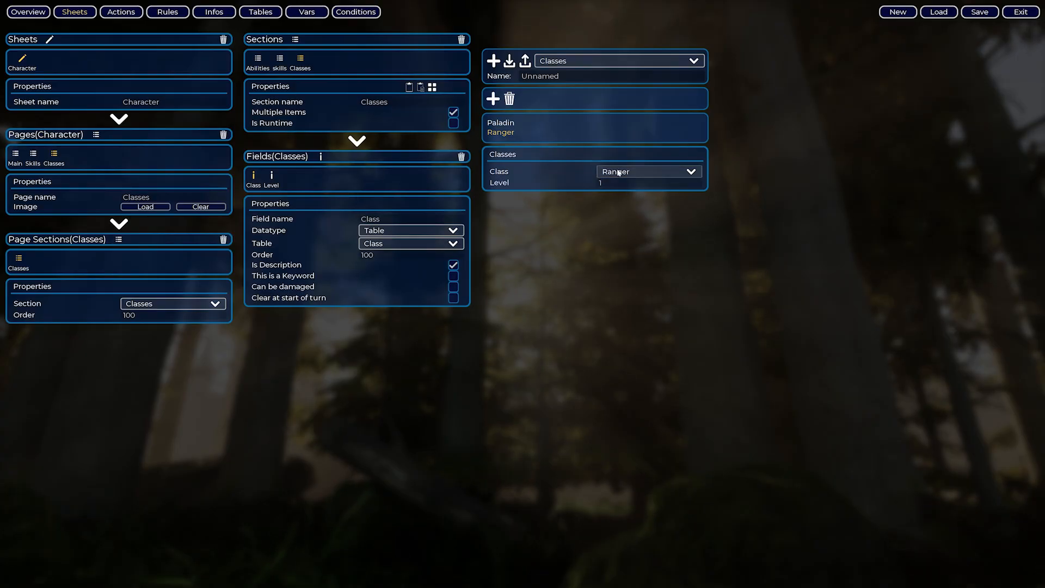
click(509, 124)
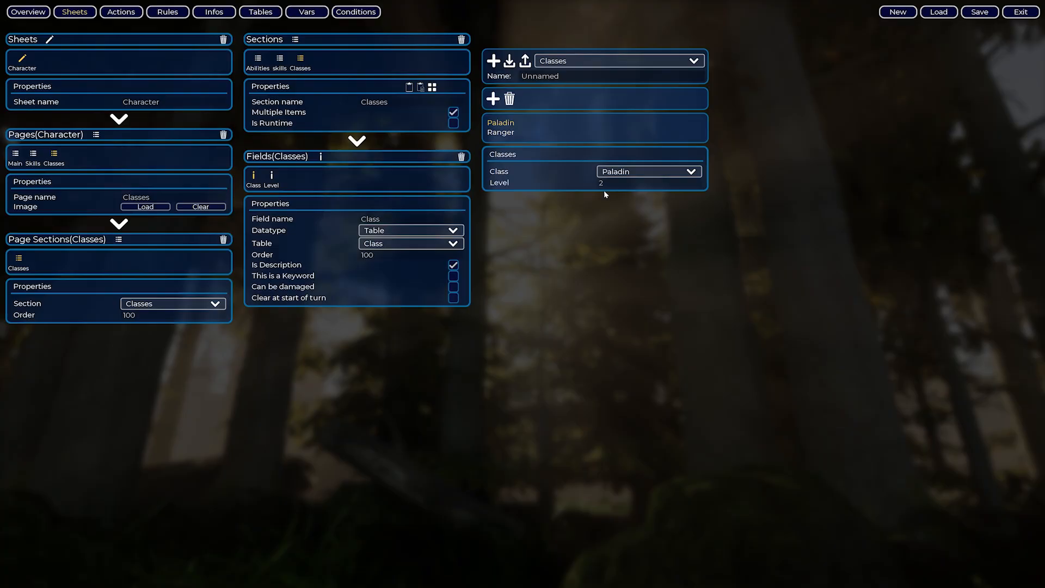
click(509, 134)
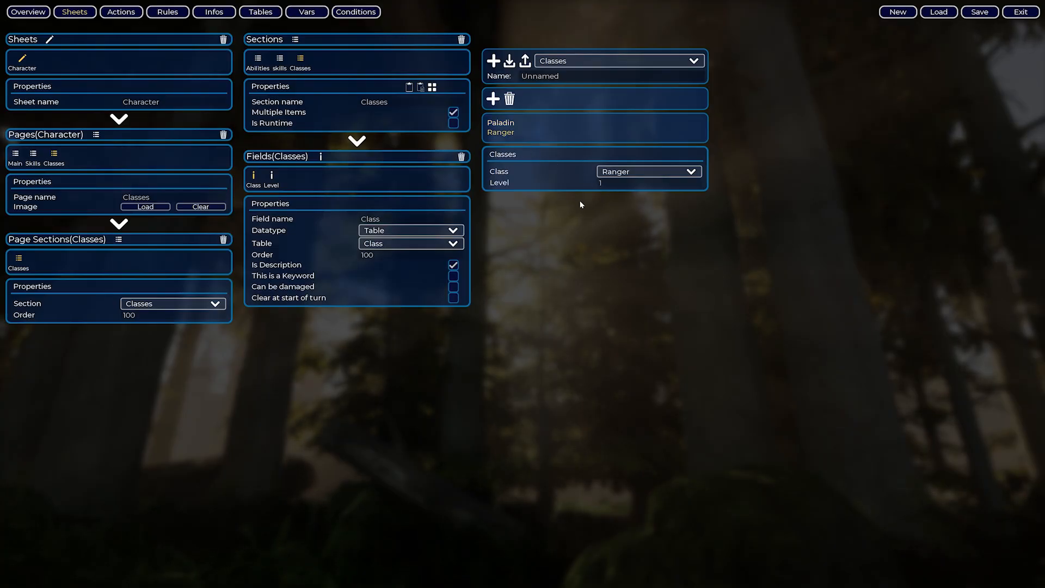
click(510, 124)
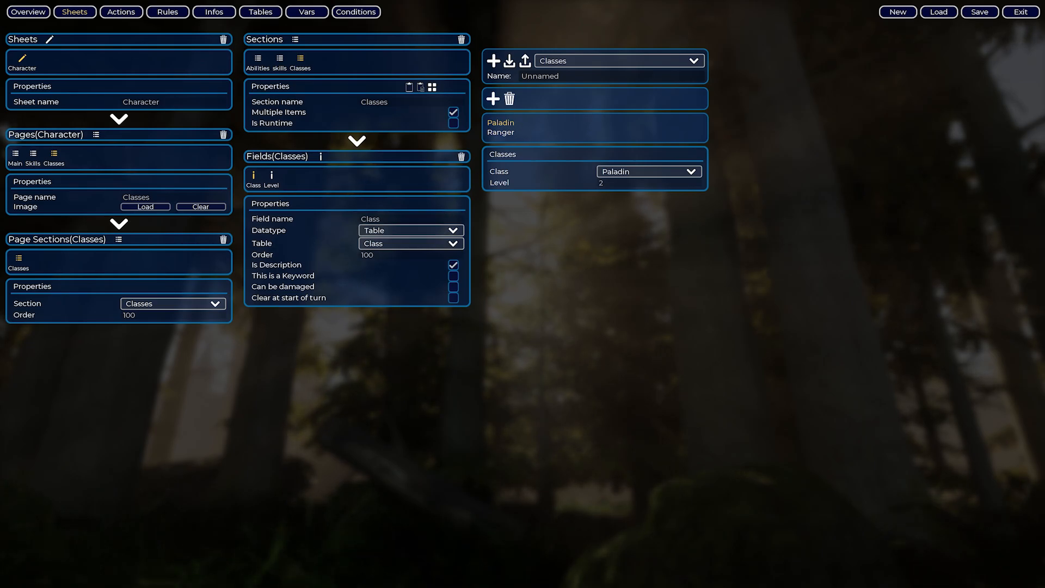
Enable Is Description for the Level field of the Classes section
click(272, 177)
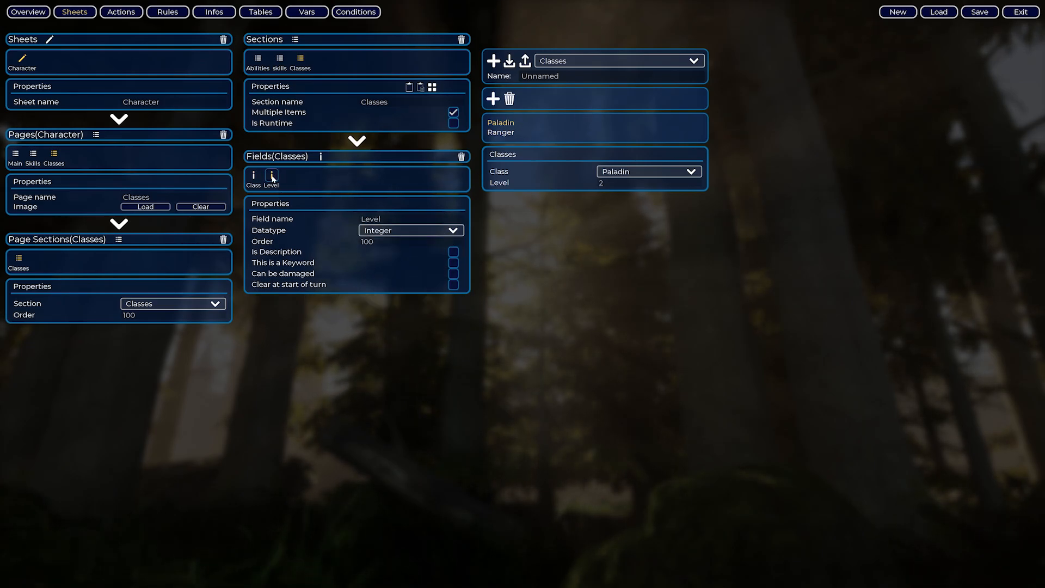
click(454, 252)
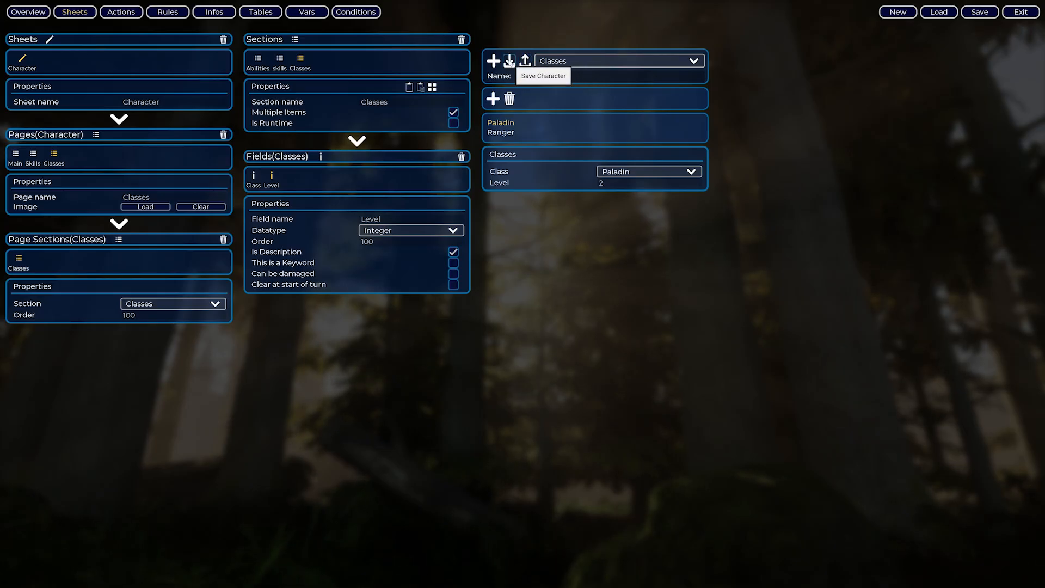
Save the character over the existing Konnorian.c2char file and load that file again
click(509, 61)
double_click(638, 183)
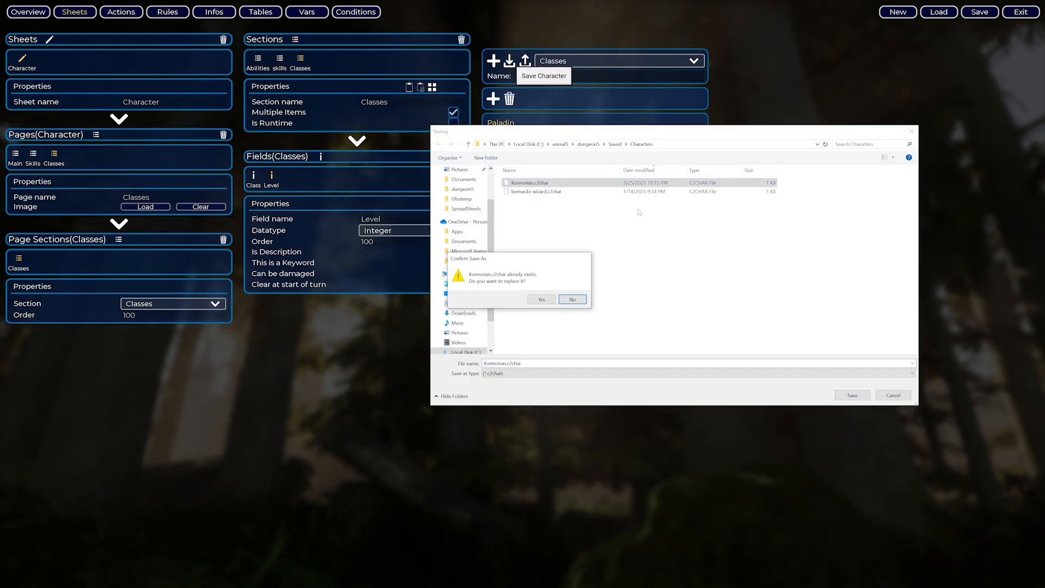
click(551, 301)
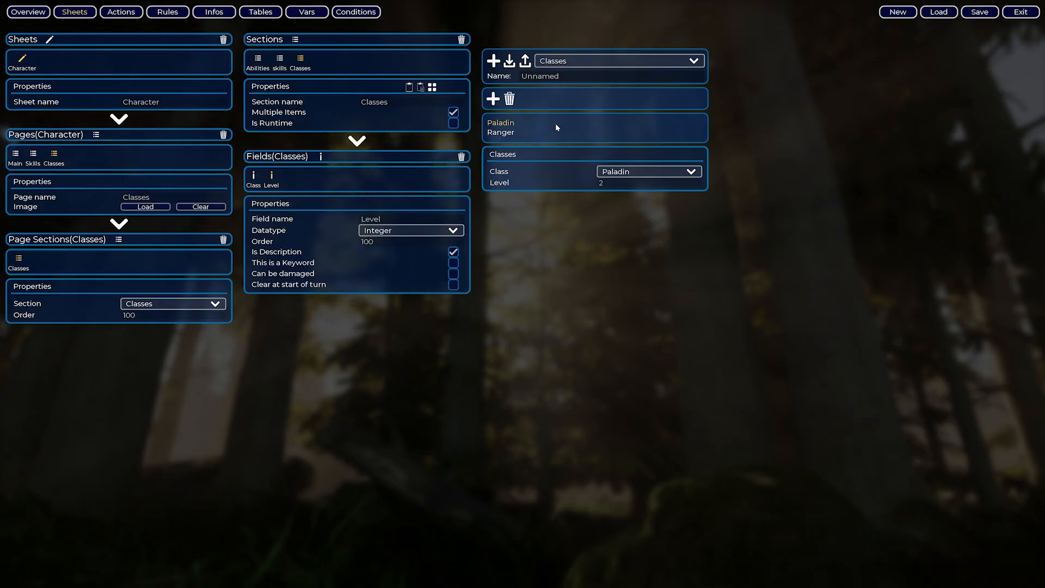
click(524, 61)
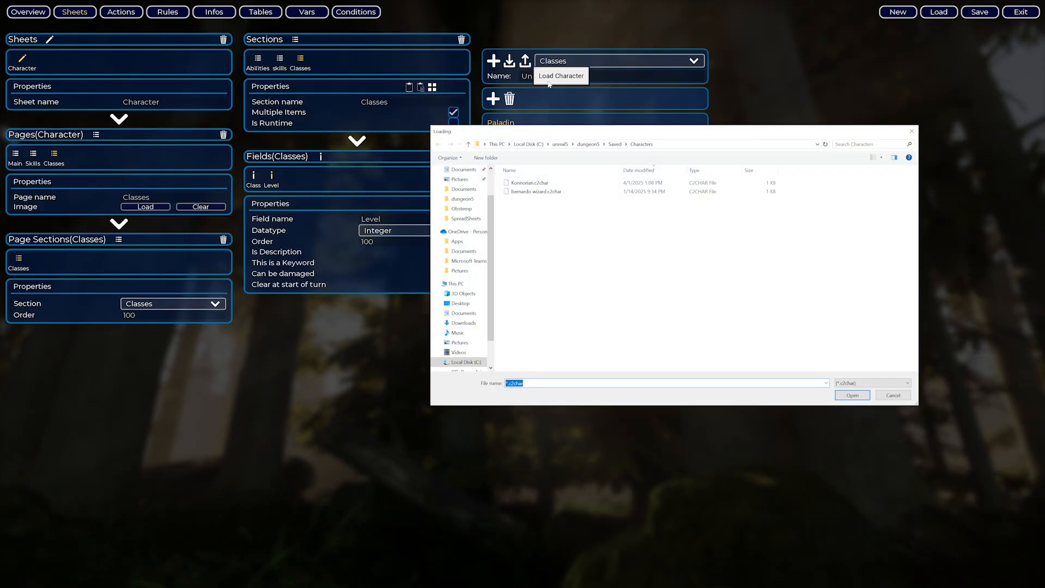
double_click(543, 182)
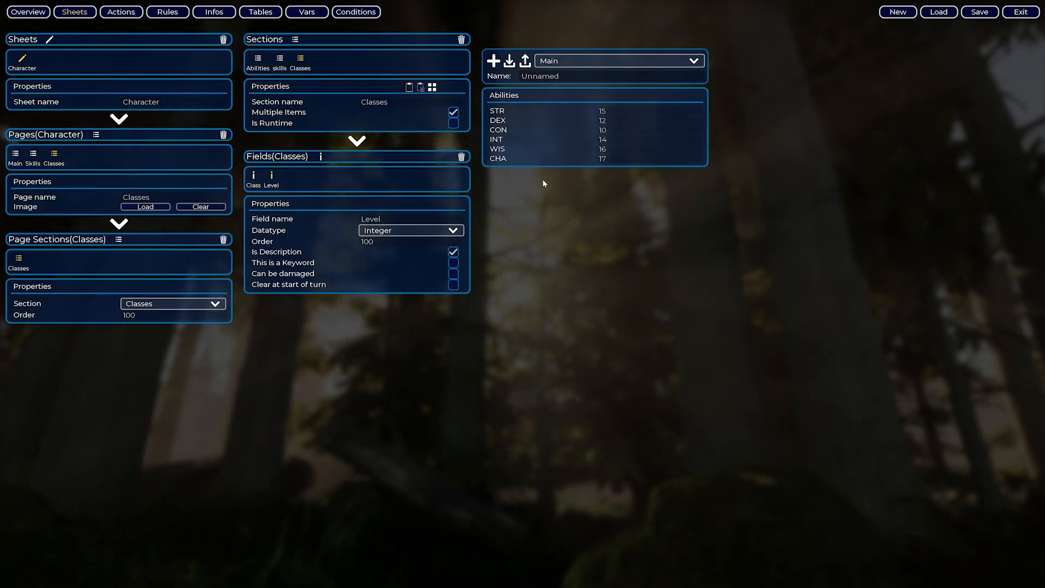
On the character's Skills page, tick Medicine, Persuasion, Survival, Athletics and Animal Handling
click(552, 64)
click(566, 91)
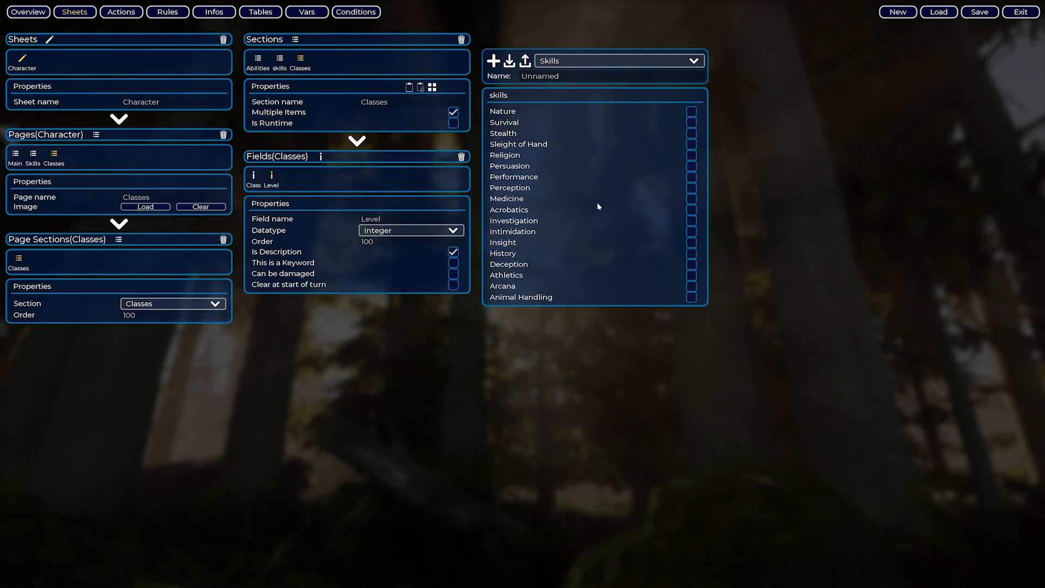
click(691, 199)
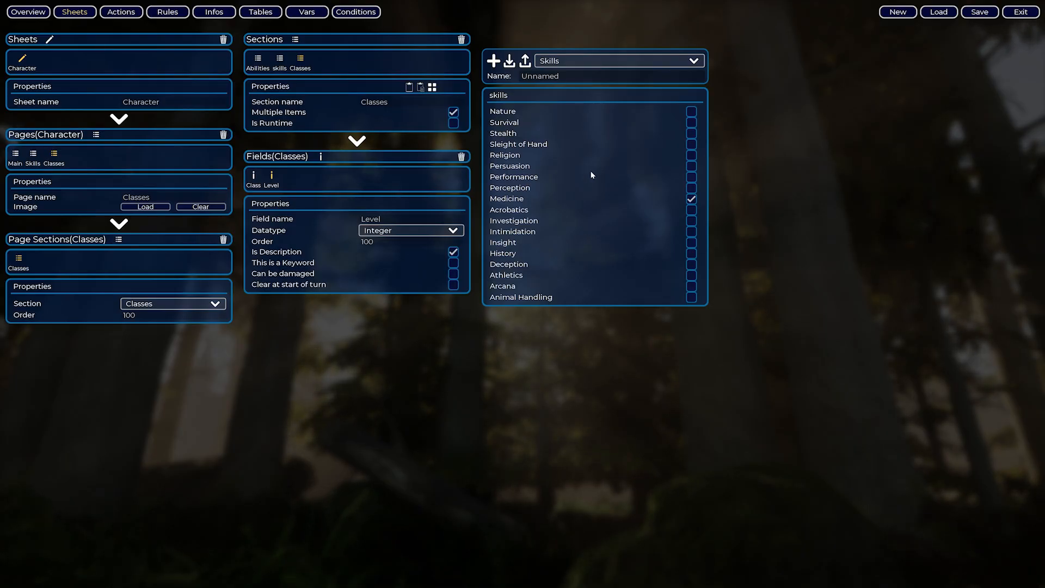
click(692, 166)
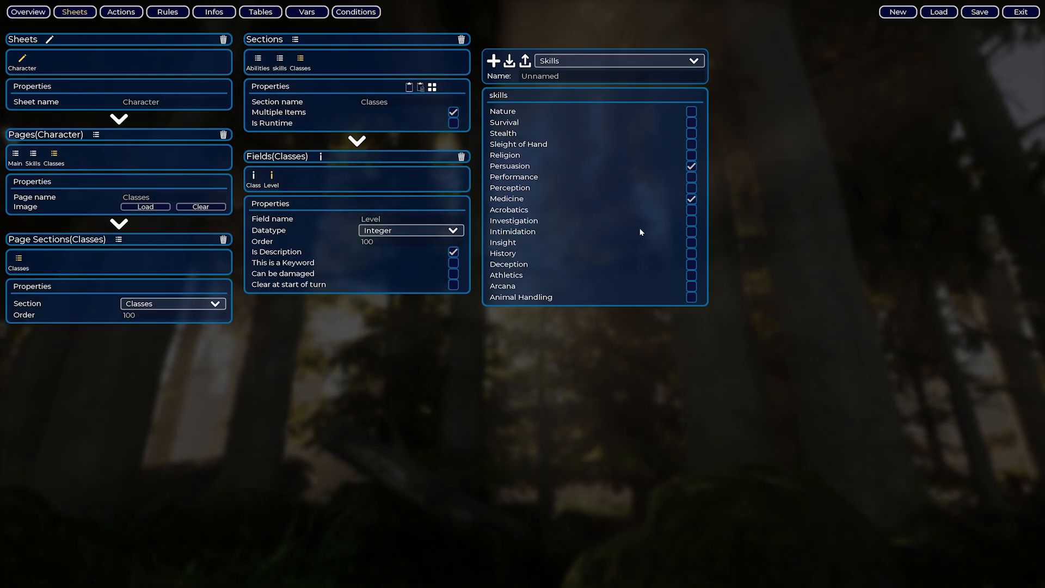
click(691, 122)
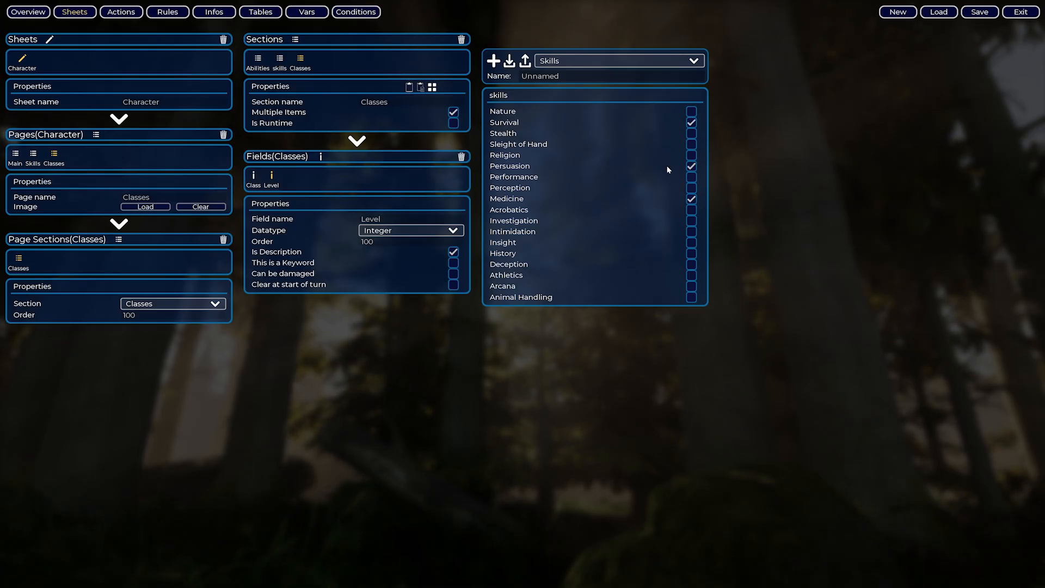
click(692, 297)
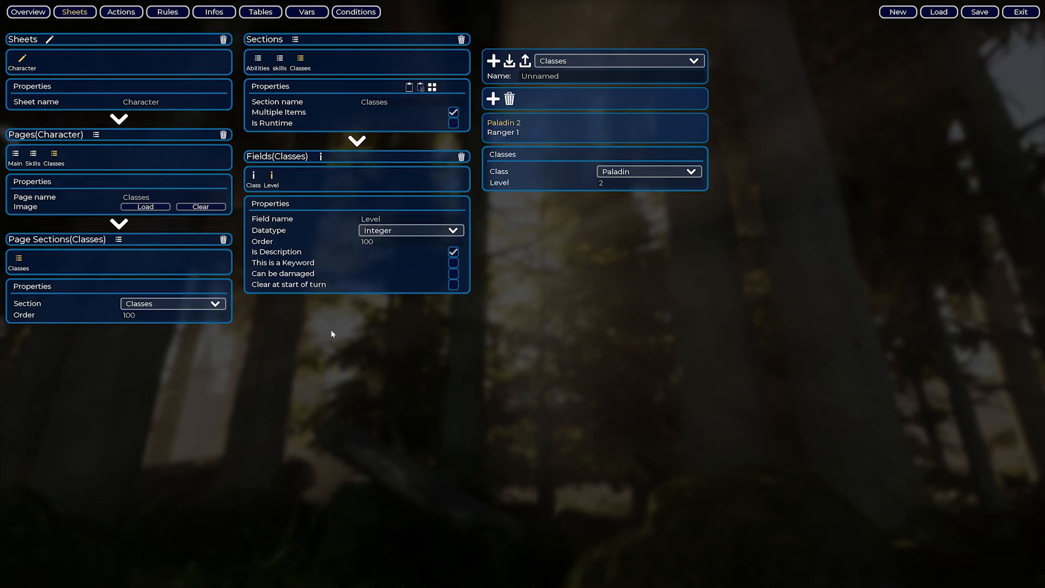
Create an info named Character Level and enable its return value
click(224, 16)
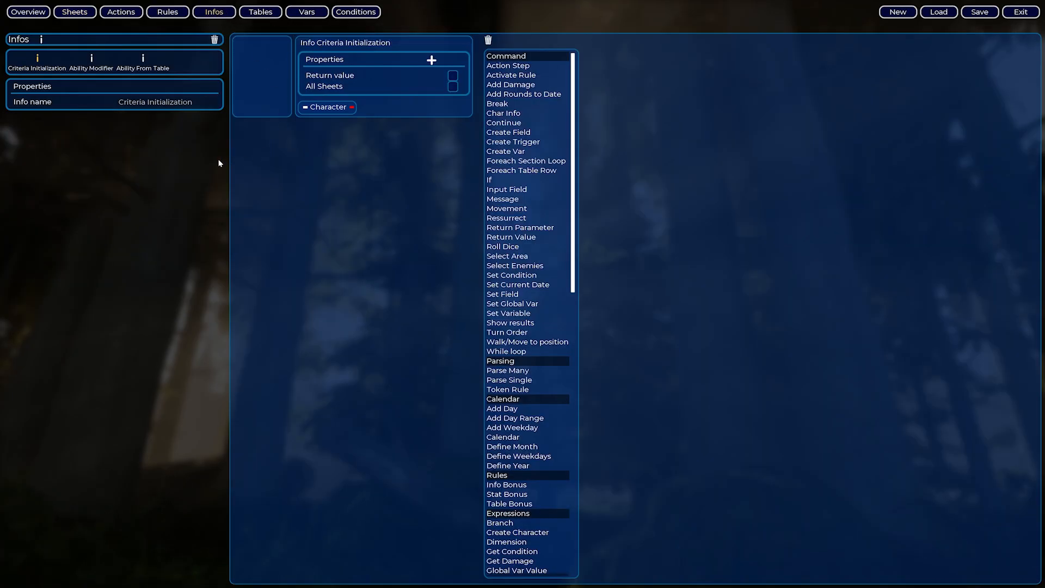
click(42, 41)
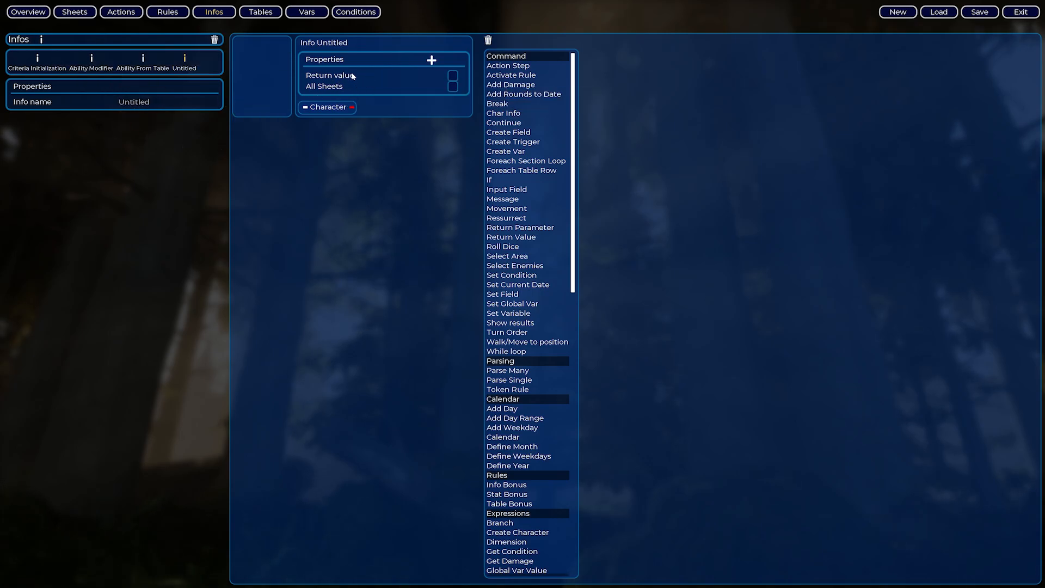
double_click(186, 68)
text(C)
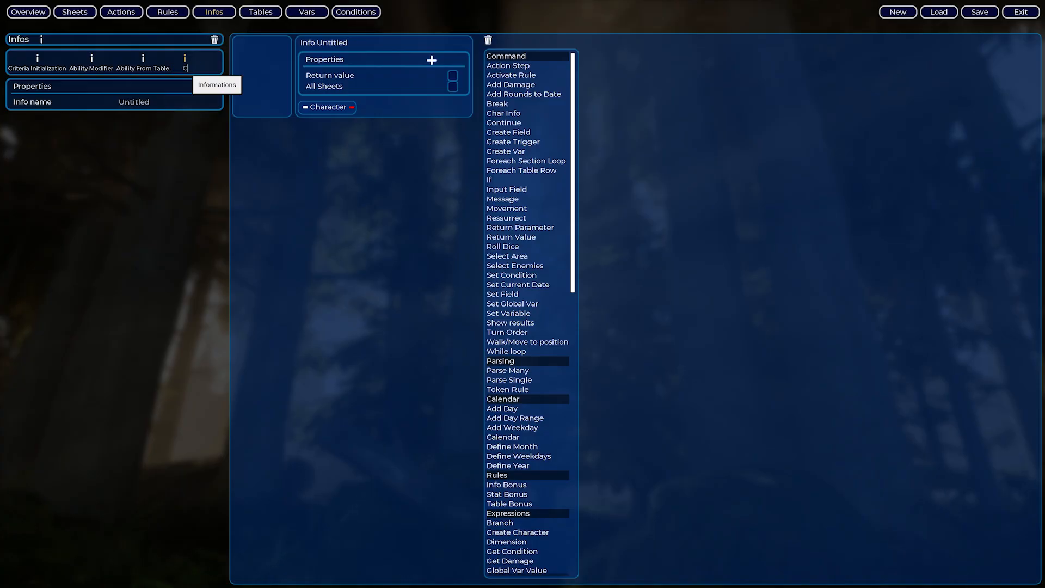
text(haracter L)
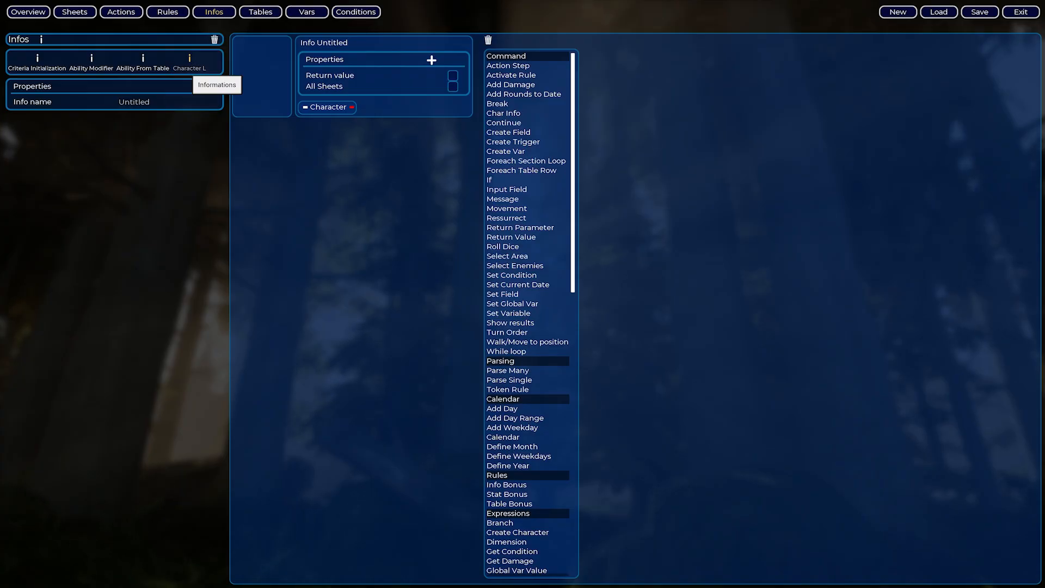
text(evel)
key(Return)
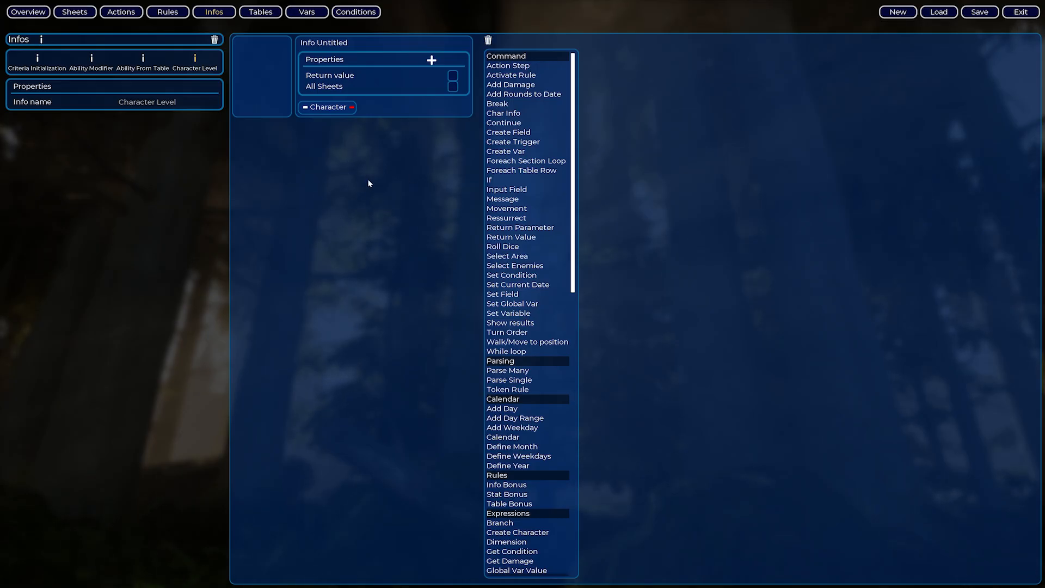
click(453, 76)
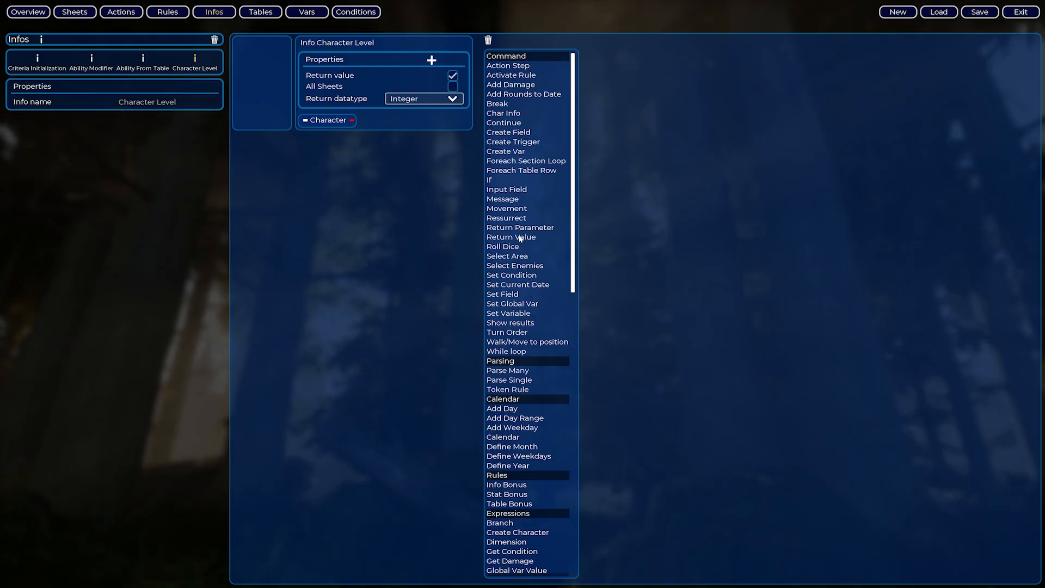
Add a Return Value command fed by a Section Operation on the Classes section with the Sum option
drag(506, 235, 338, 125)
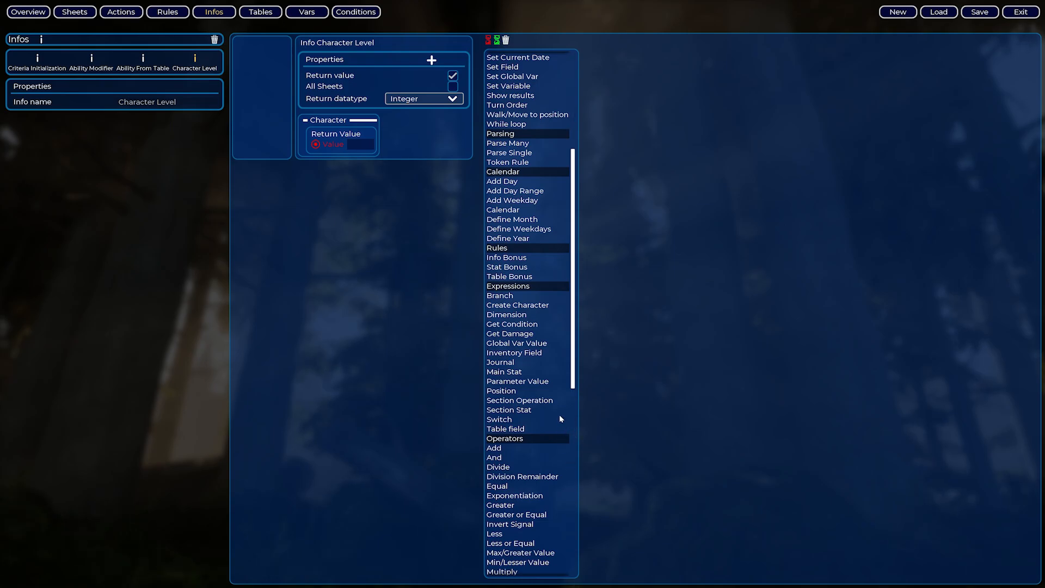
drag(534, 403, 317, 146)
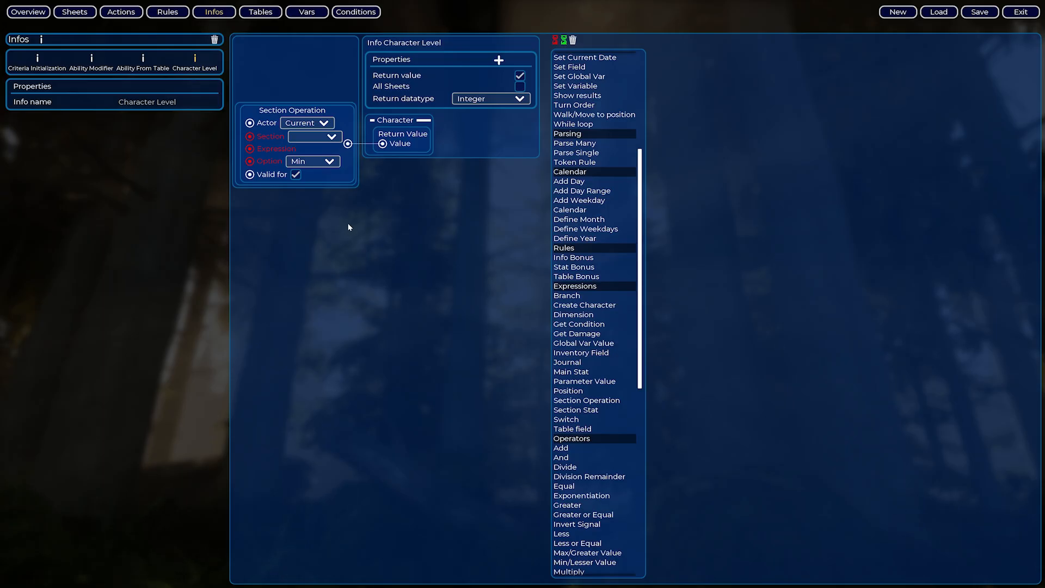
click(330, 139)
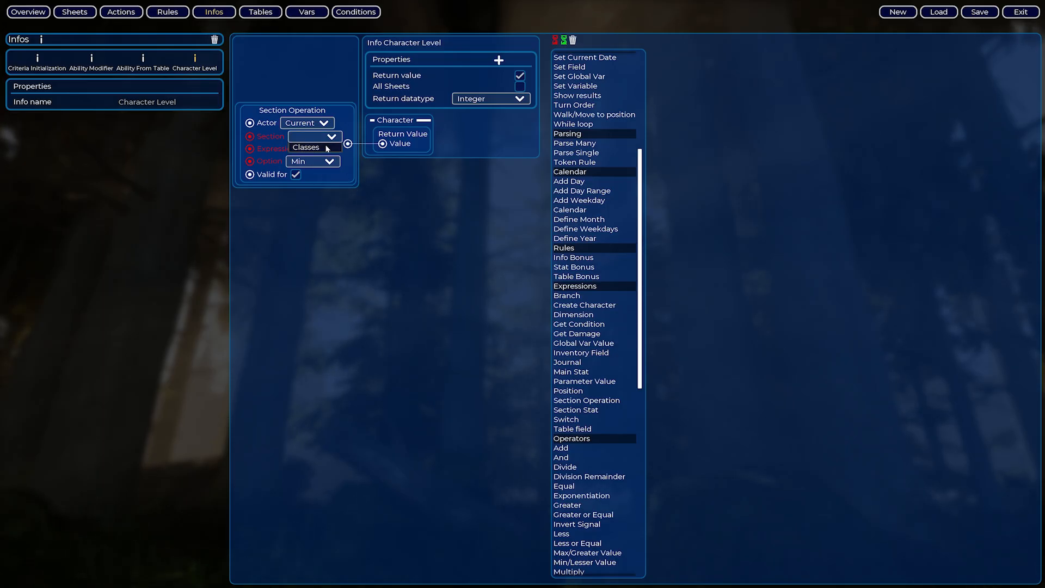
click(328, 148)
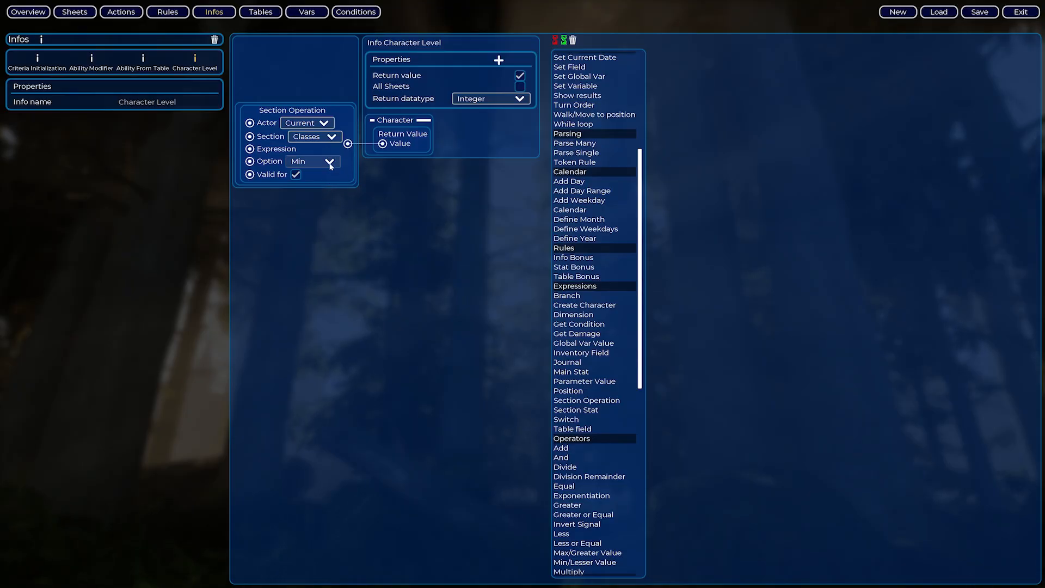
click(329, 162)
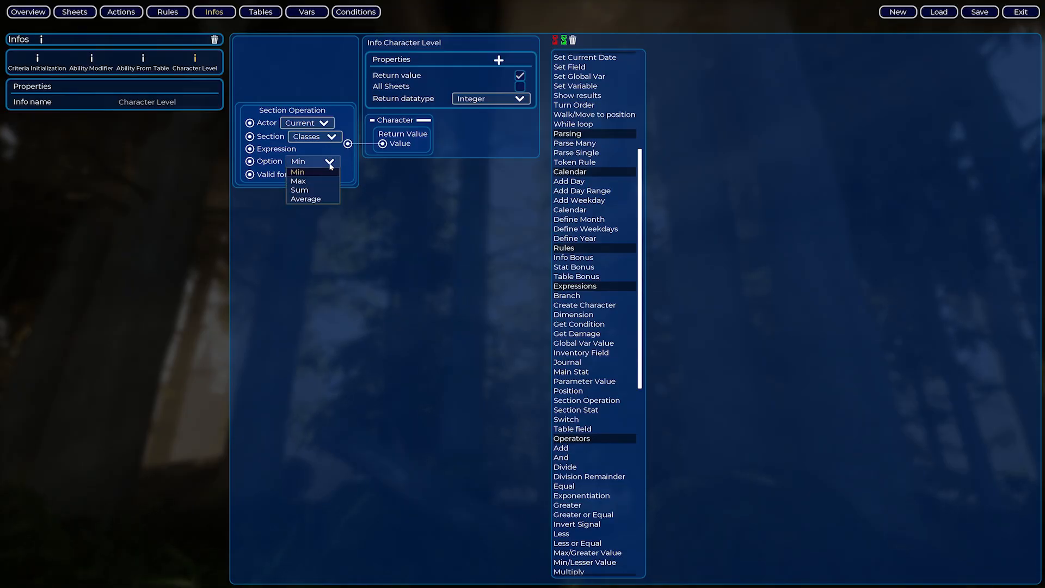
click(325, 190)
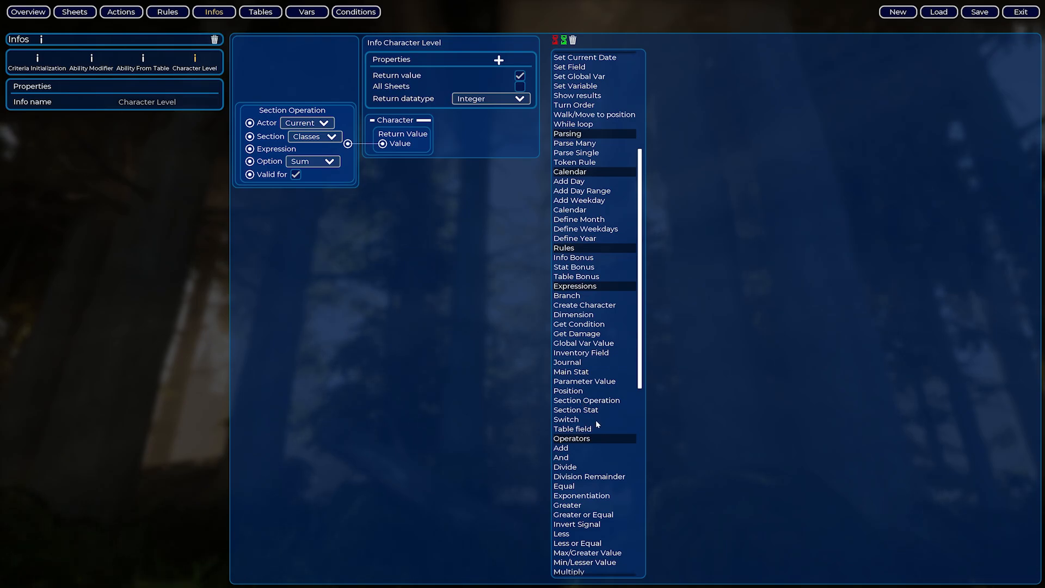
Supply the Section Operation's expression with a Section Stat for the Level field of the Classes section
drag(584, 415, 253, 152)
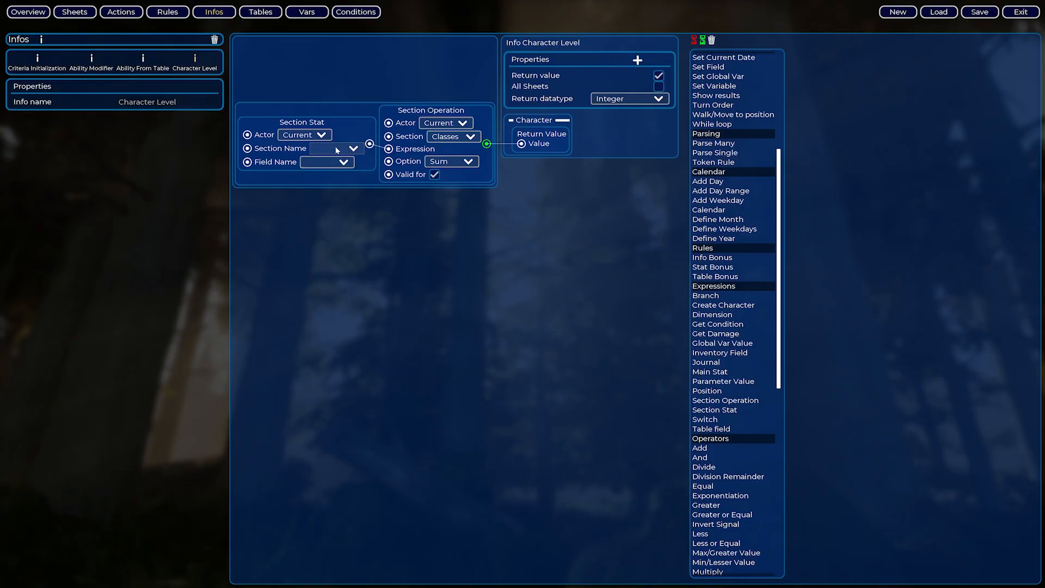
click(338, 148)
click(337, 160)
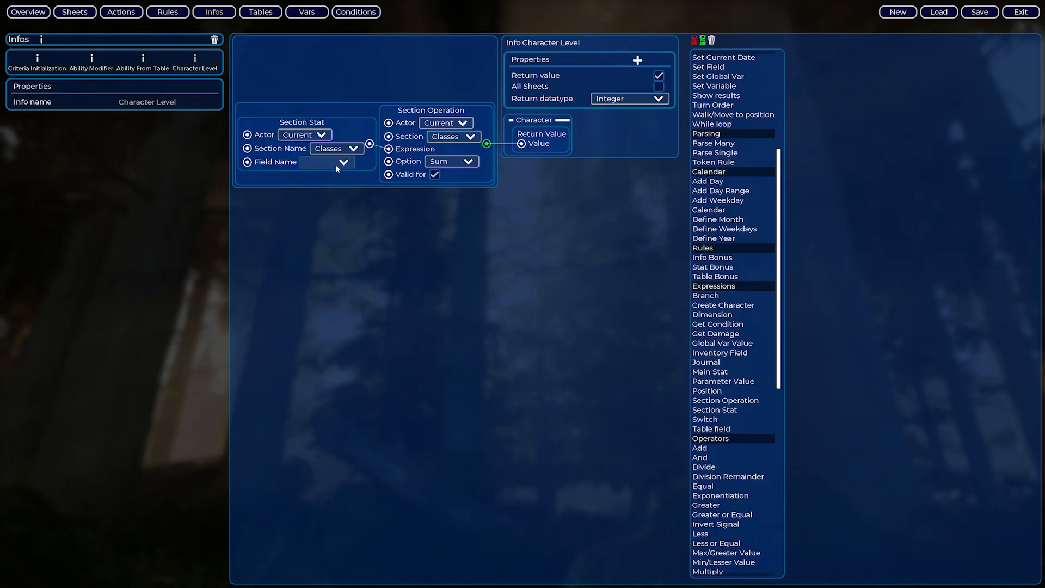
click(339, 166)
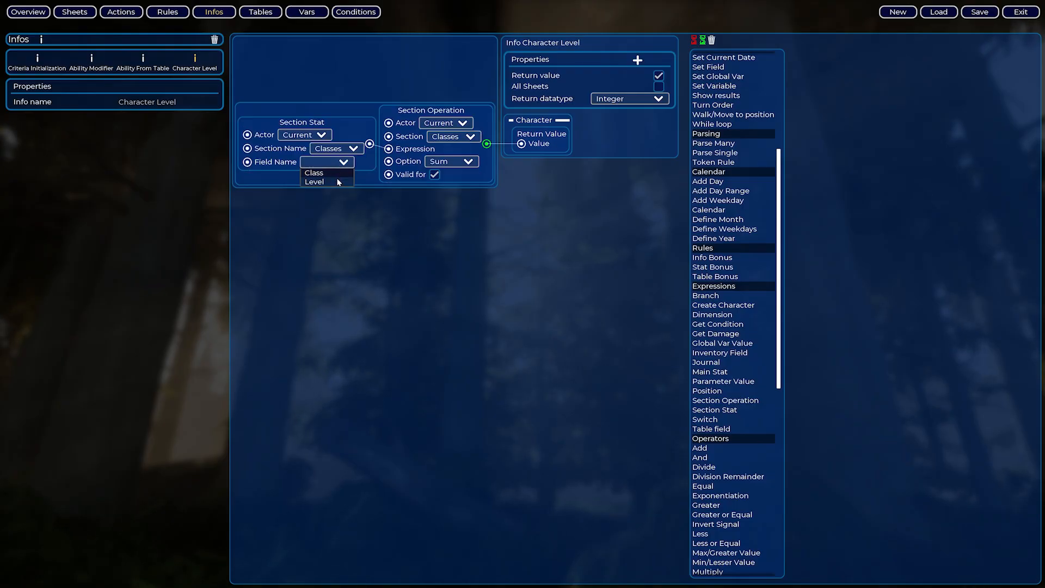
click(338, 183)
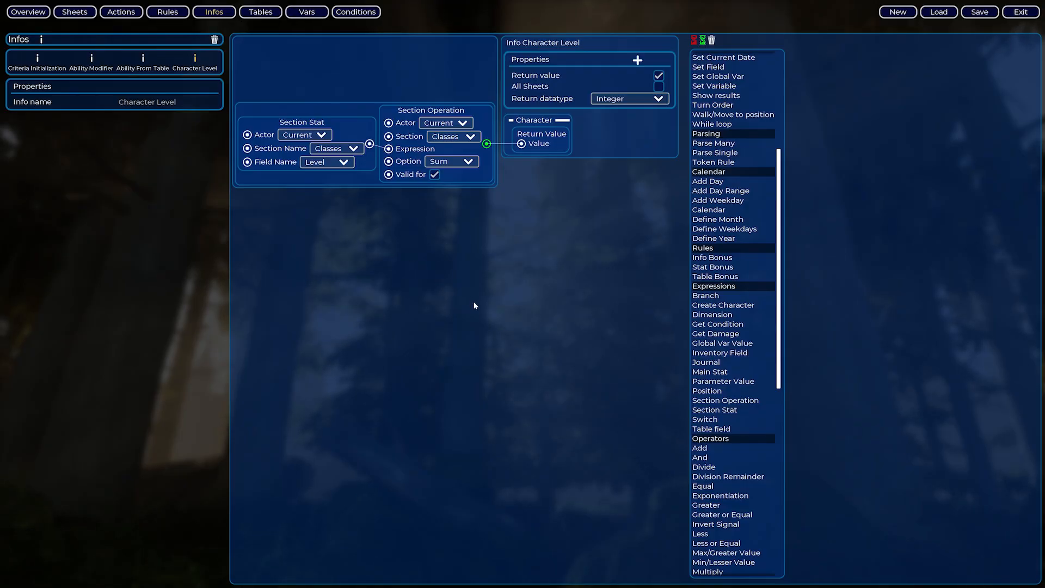
click(405, 112)
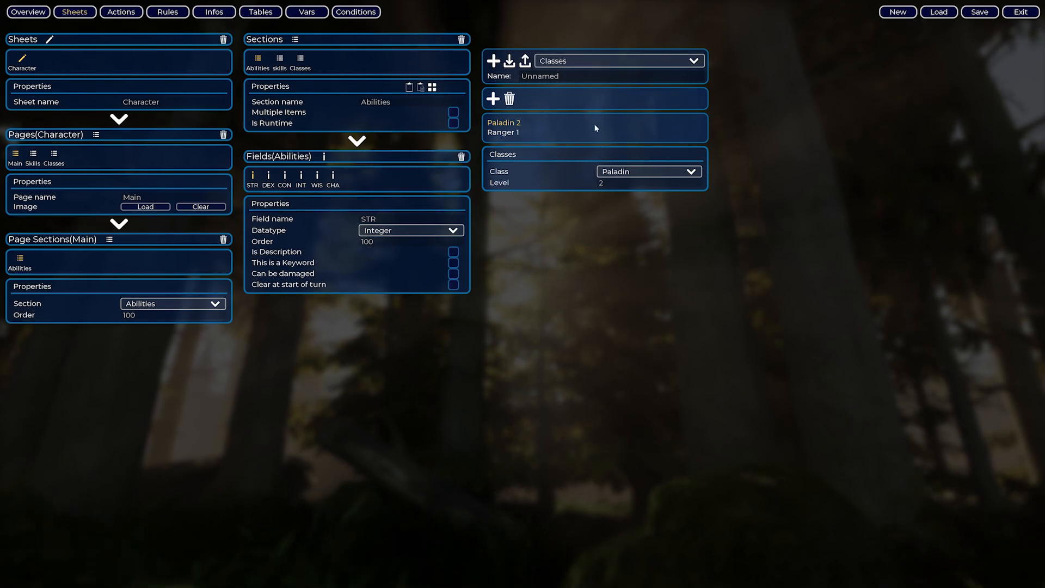
Examine the Classes section's definition and compare the character's Skills page with its Classes page
click(300, 59)
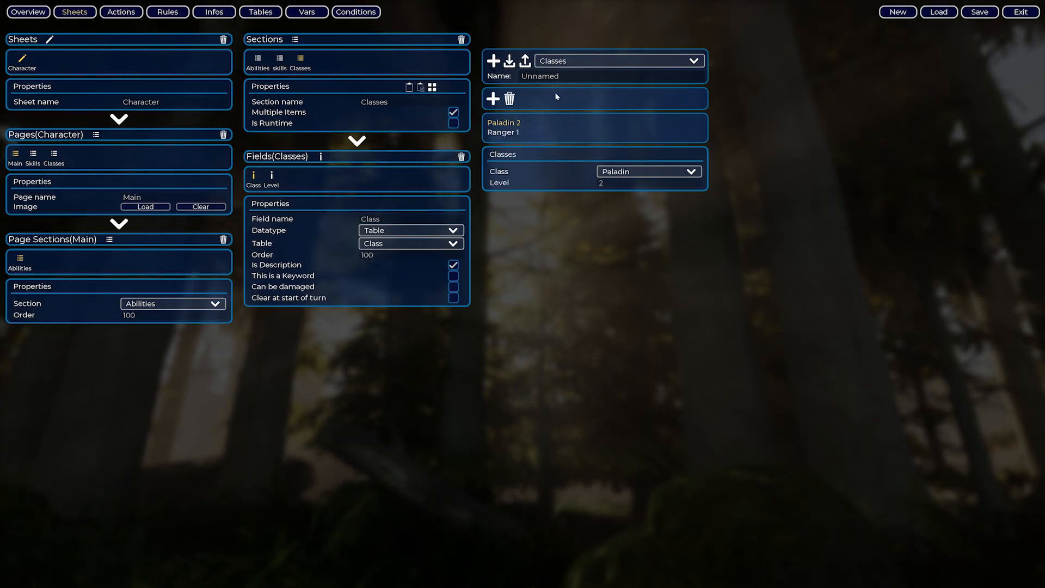
click(560, 61)
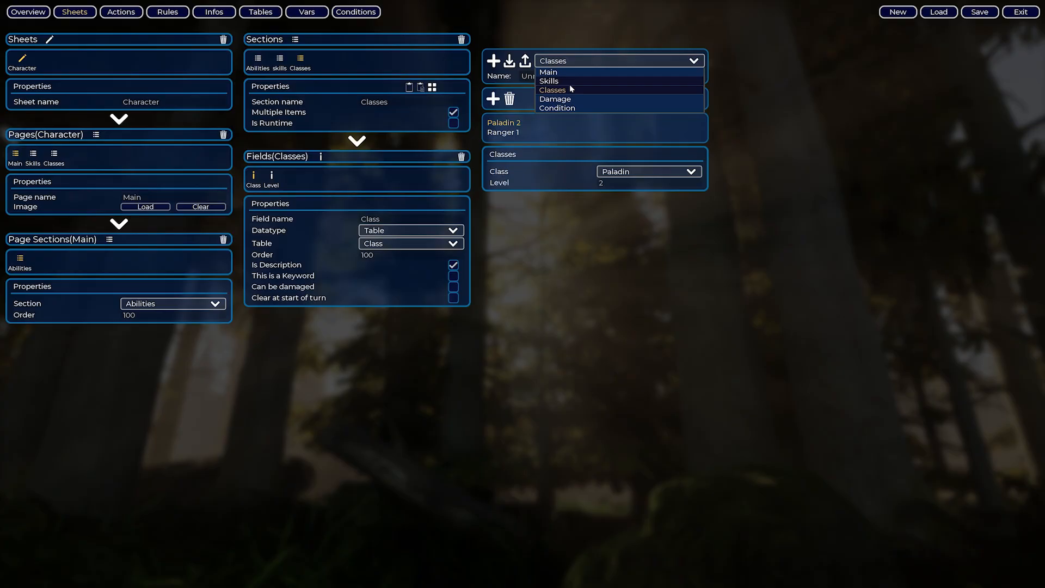
click(561, 81)
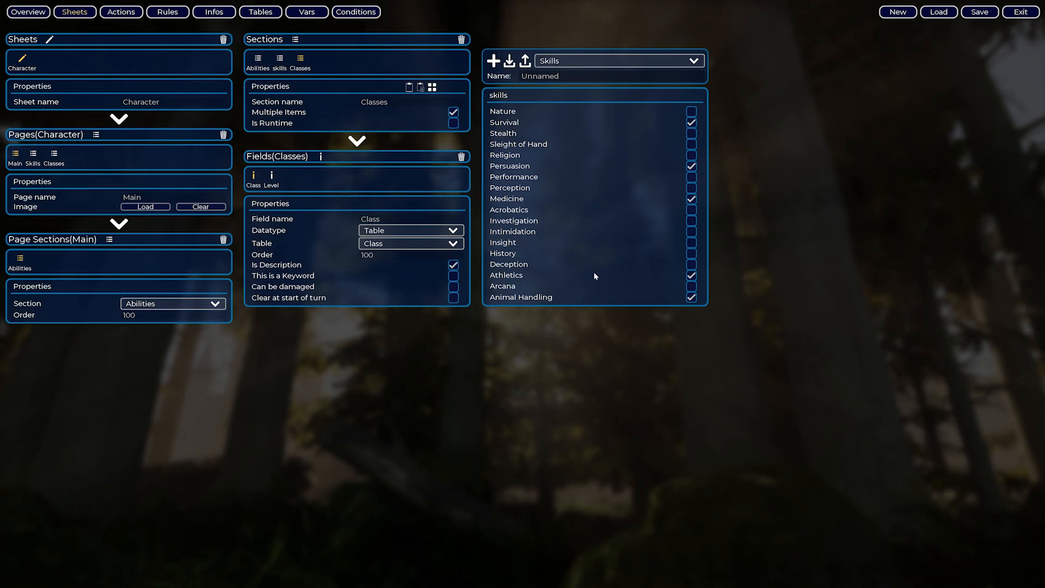
click(558, 59)
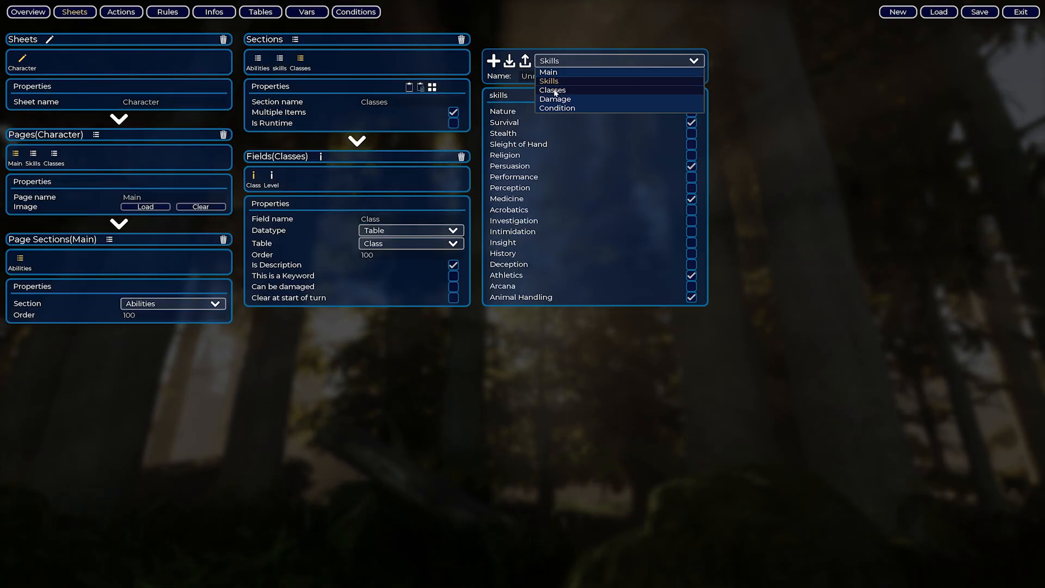
click(554, 91)
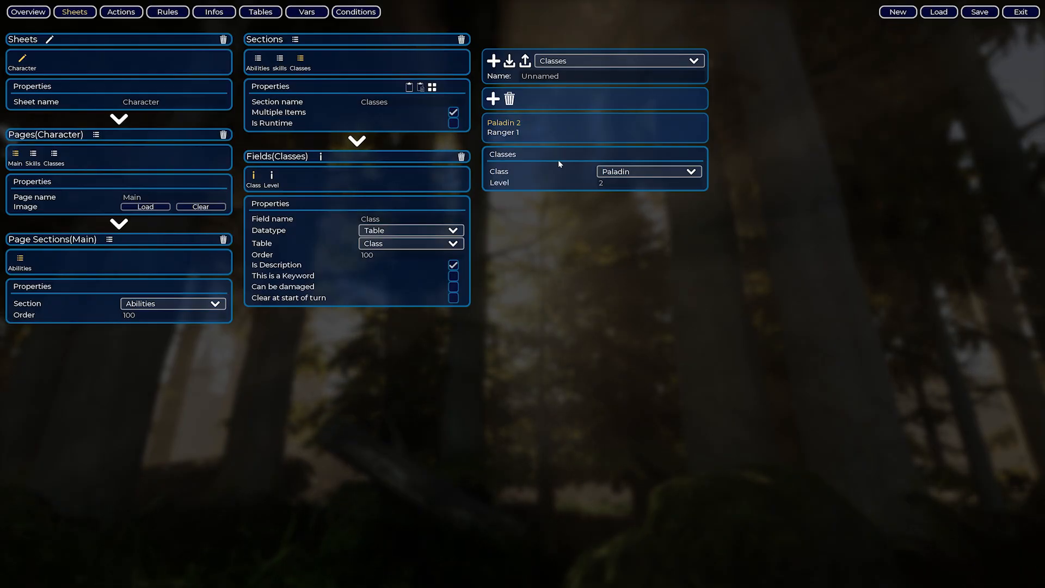
click(563, 64)
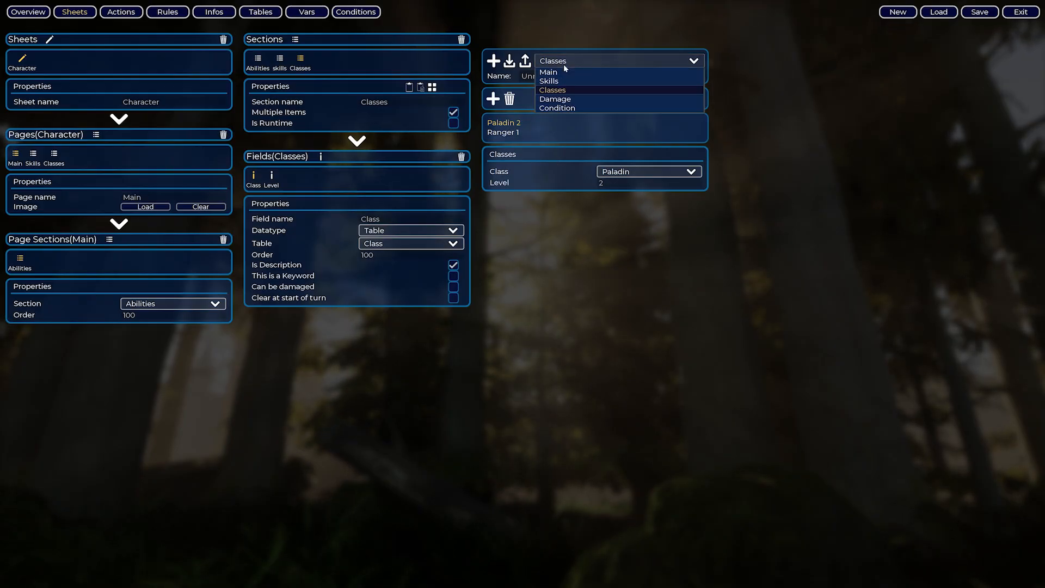
click(566, 82)
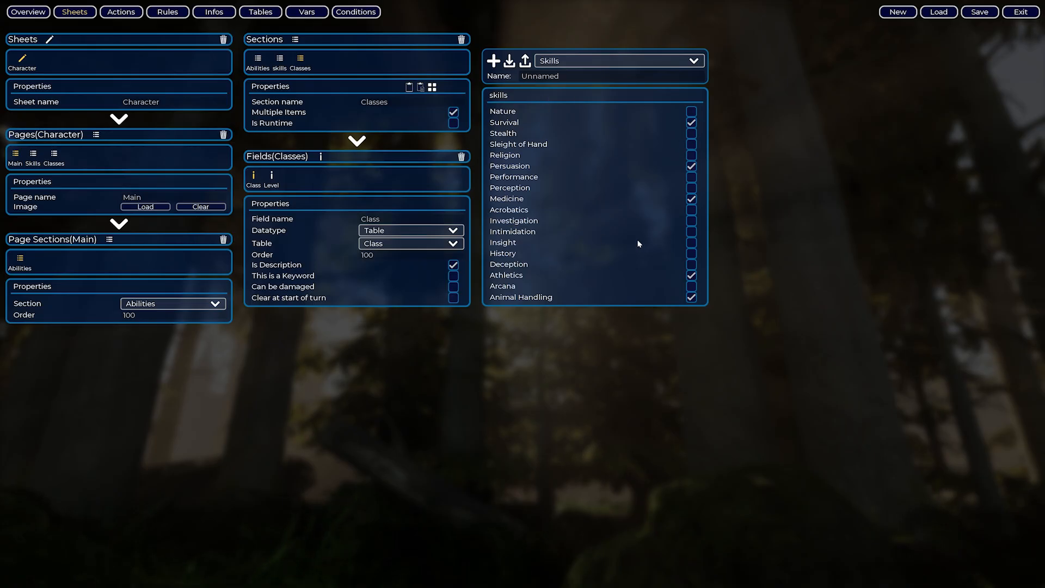
click(567, 64)
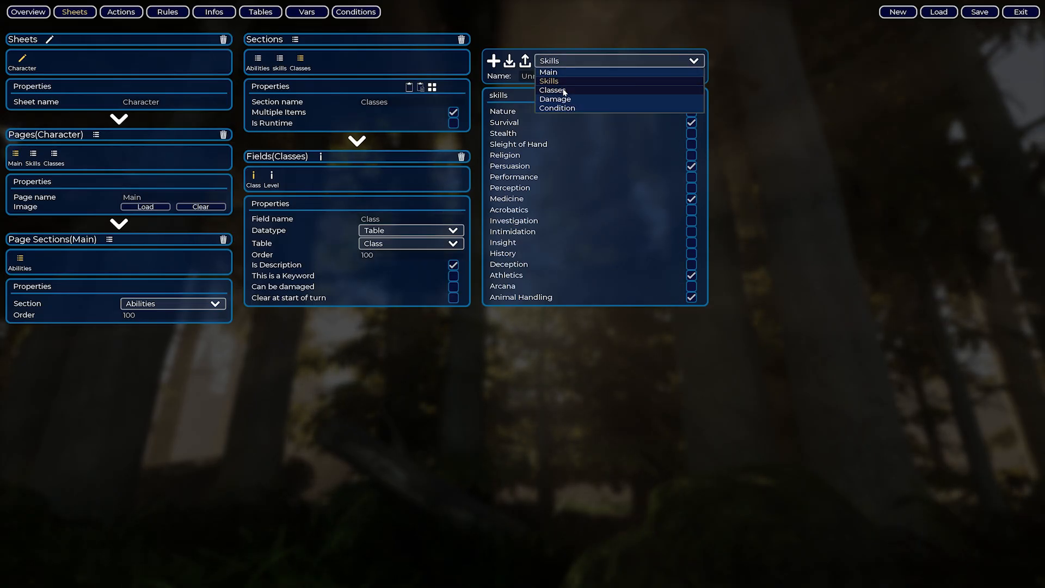
click(565, 90)
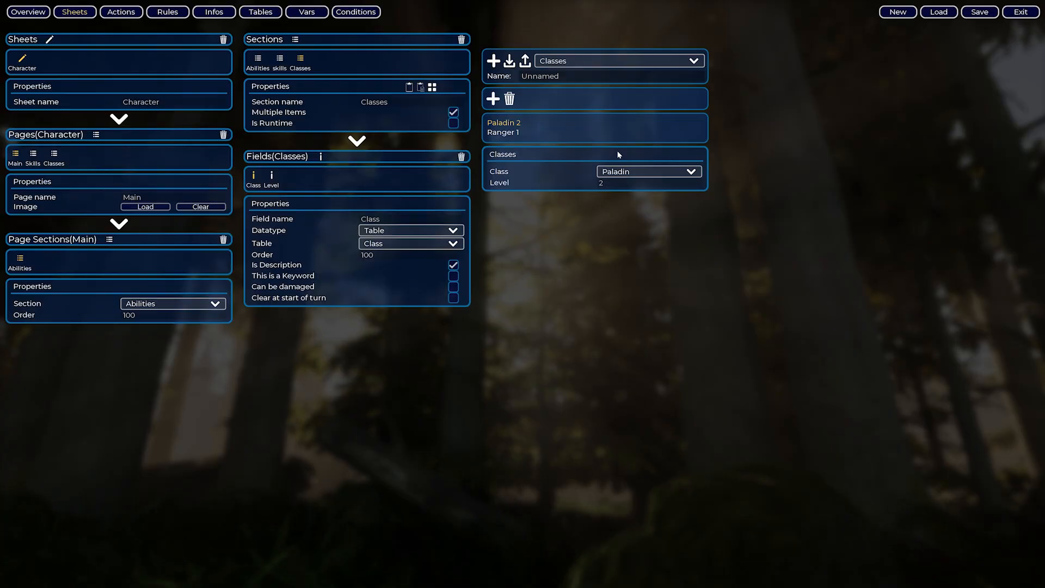